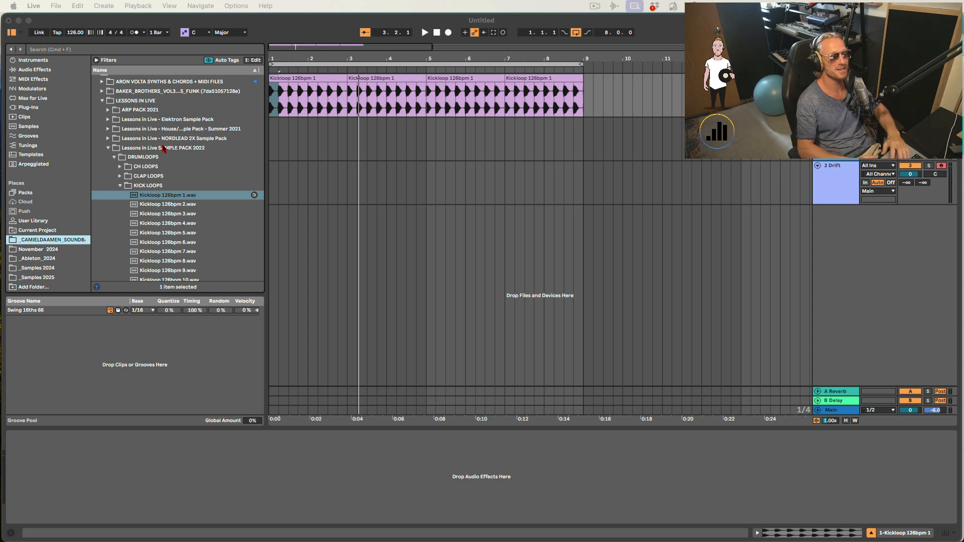
- Play the kick loop from the start of the arrangement
{"action": "left_click", "coordinate": [285, 78]}
{"action": "left_click", "coordinate": [285, 79]}
{"action": "key", "text": "space"}
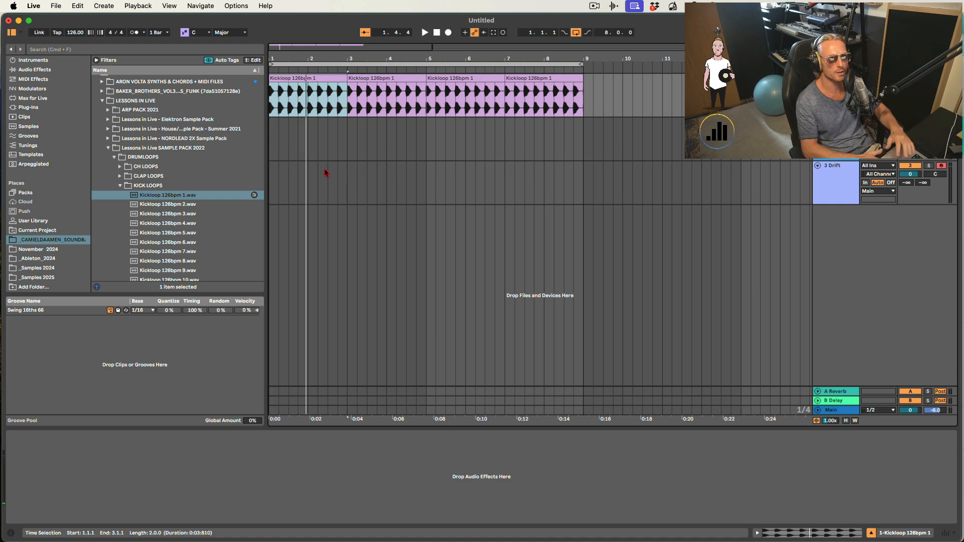
- Insert an empty four-bar MIDI clip on the Analog track across bars 1 to 5
{"action": "left_click", "coordinate": [433, 141]}
{"action": "left_click_drag", "start_coordinate": [434, 142], "coordinate": [258, 149]}
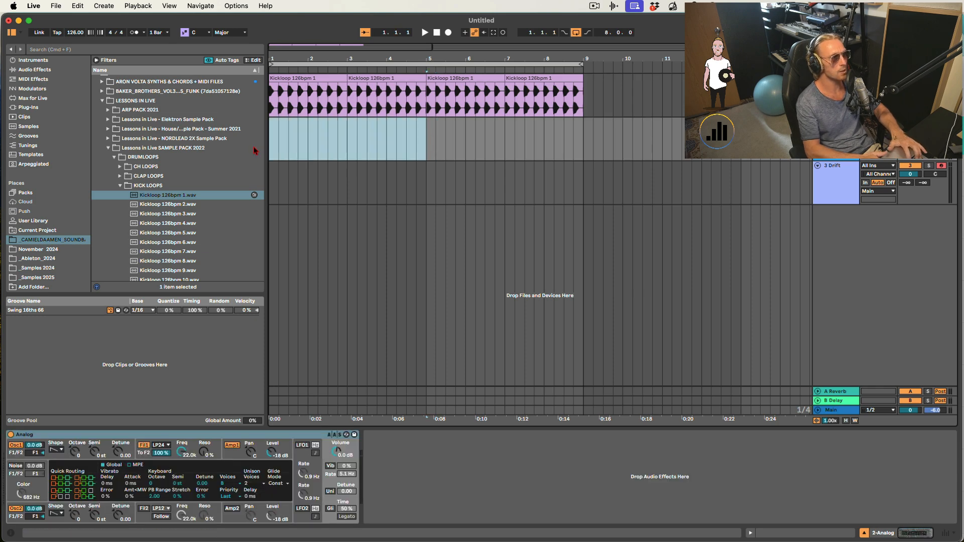
{"action": "key", "text": "super+shift+m"}
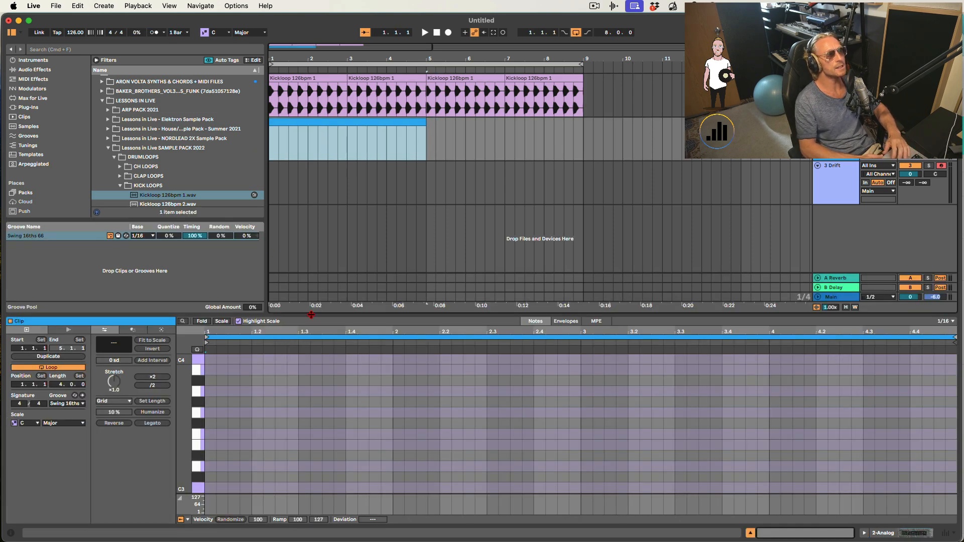
- Set the clip's scale to A Minor
{"action": "left_click_drag", "start_coordinate": [312, 315], "coordinate": [306, 223]}
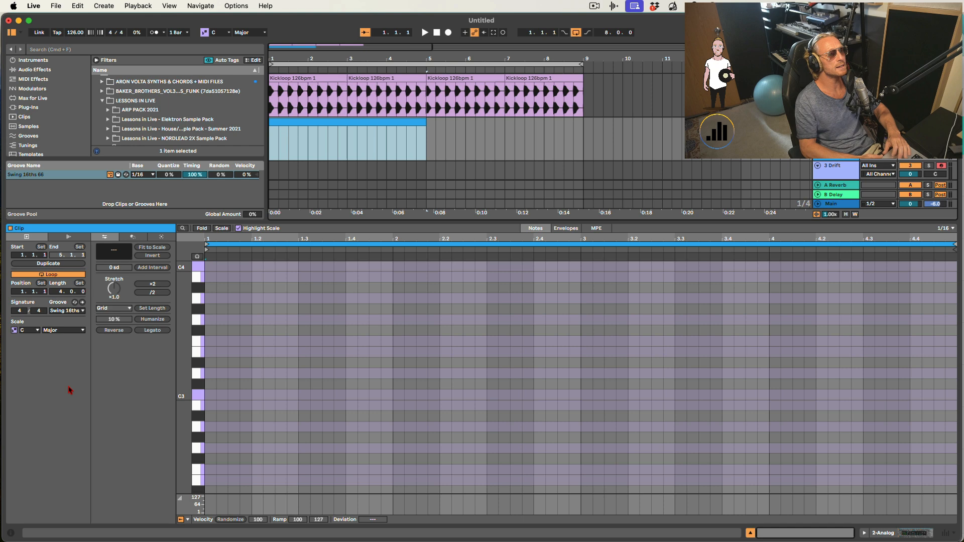
{"action": "left_click", "coordinate": [36, 335]}
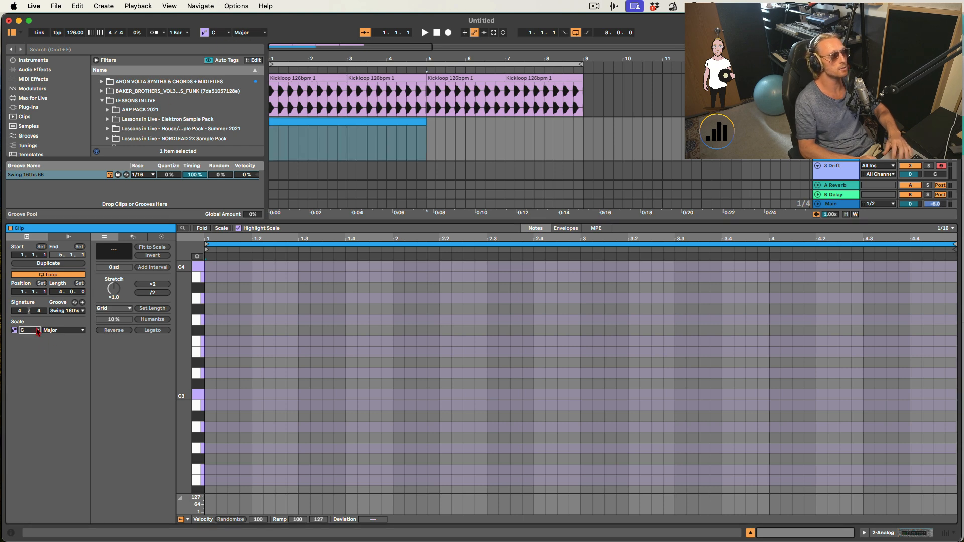
{"action": "left_click", "coordinate": [45, 330]}
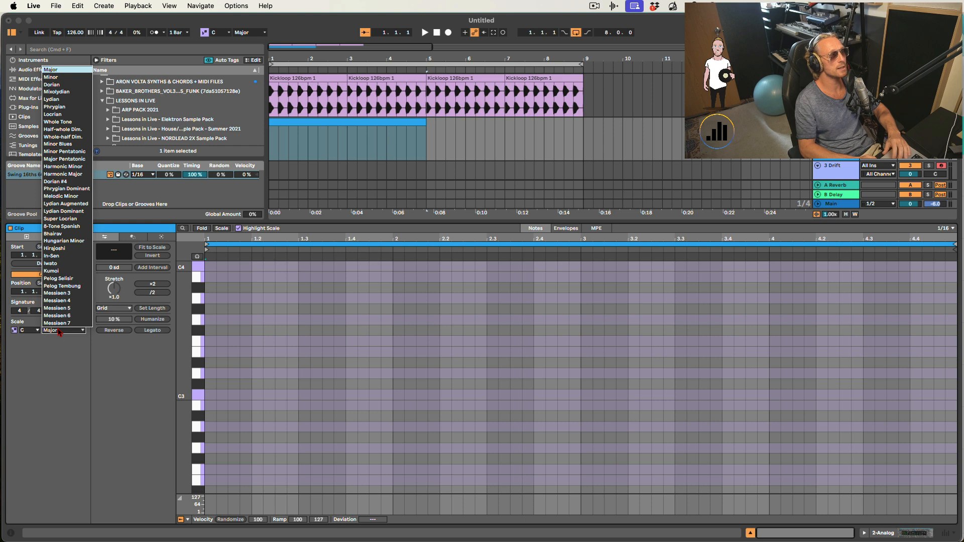
{"action": "left_click", "coordinate": [53, 77]}
{"action": "left_click", "coordinate": [35, 331]}
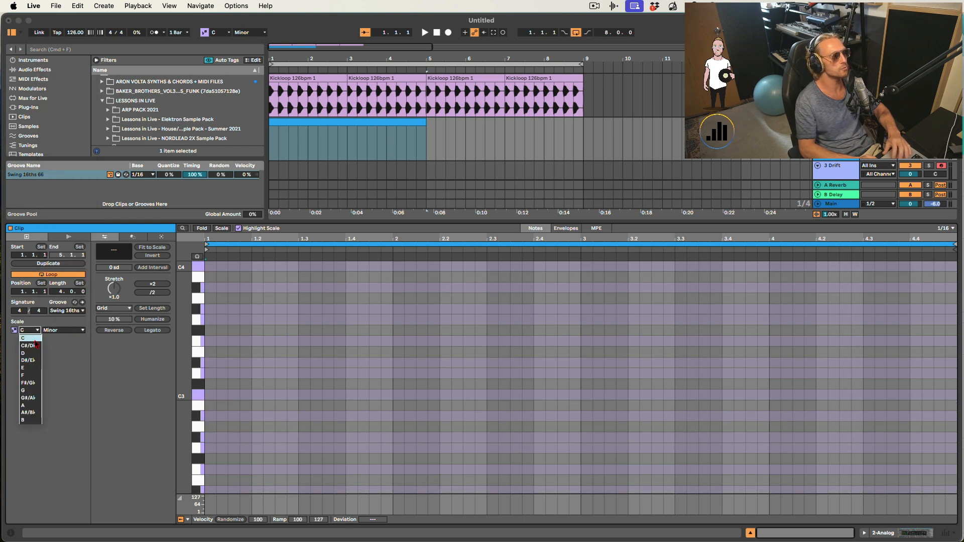
{"action": "left_click", "coordinate": [33, 406]}
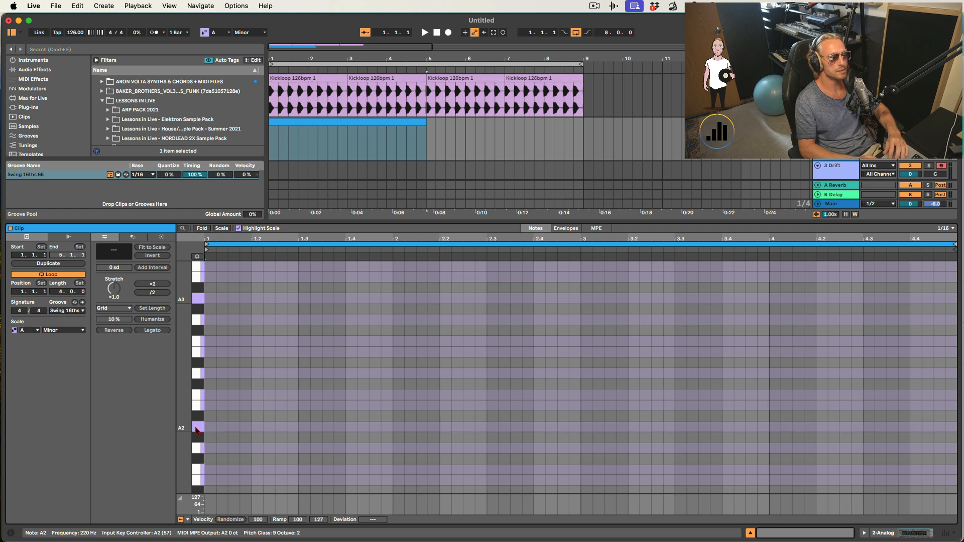
- Preview the A2 key and inspect the Analog filter envelope
{"action": "left_click", "coordinate": [196, 256]}
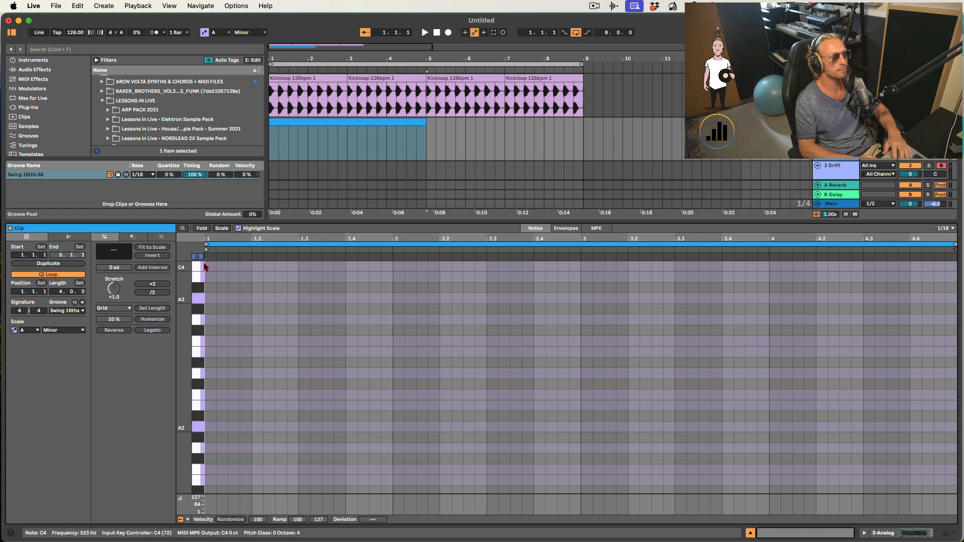
{"action": "left_click", "coordinate": [198, 433]}
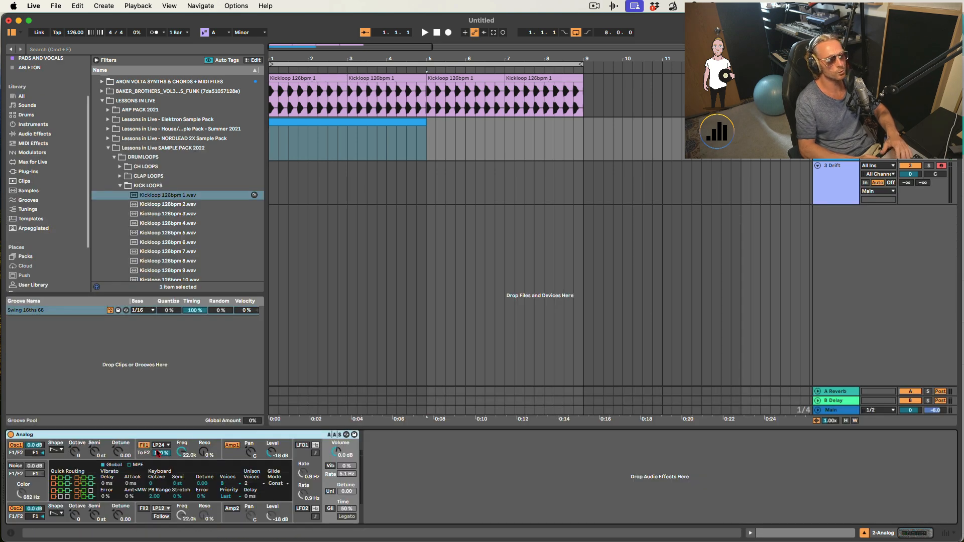
{"action": "left_click", "coordinate": [157, 453]}
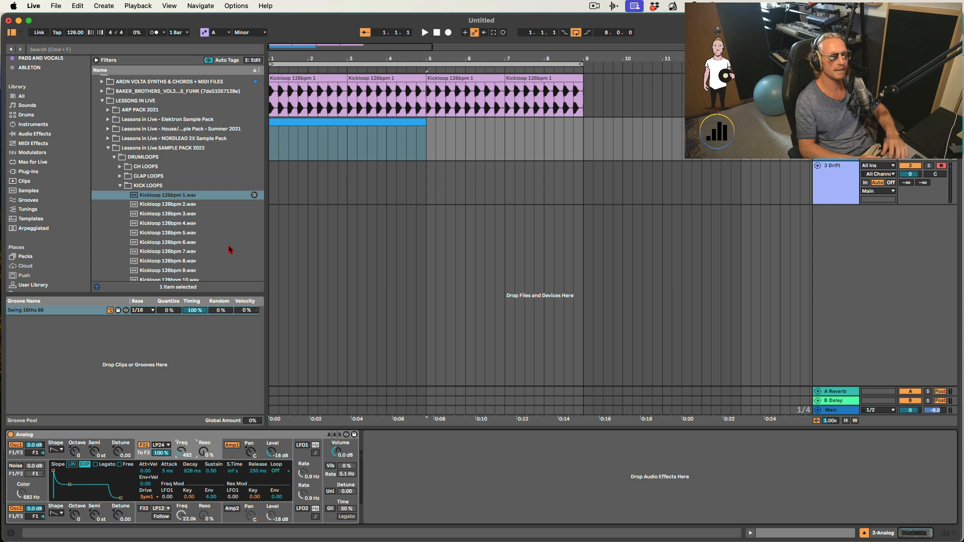
- Enter an A2, C3, E3, G3 chord at the clip start and lengthen it to about three and a half beats
{"action": "double_click", "coordinate": [300, 123]}
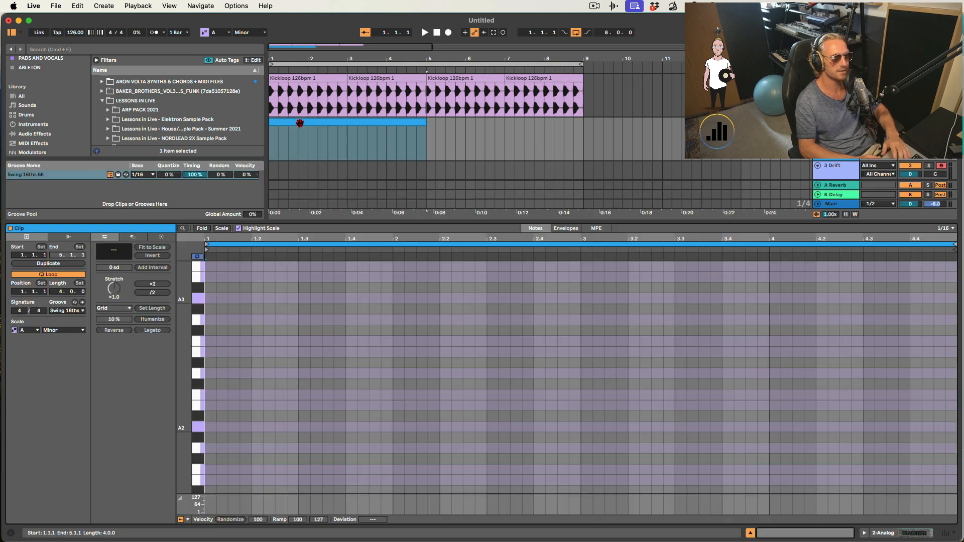
{"action": "double_click", "coordinate": [210, 427]}
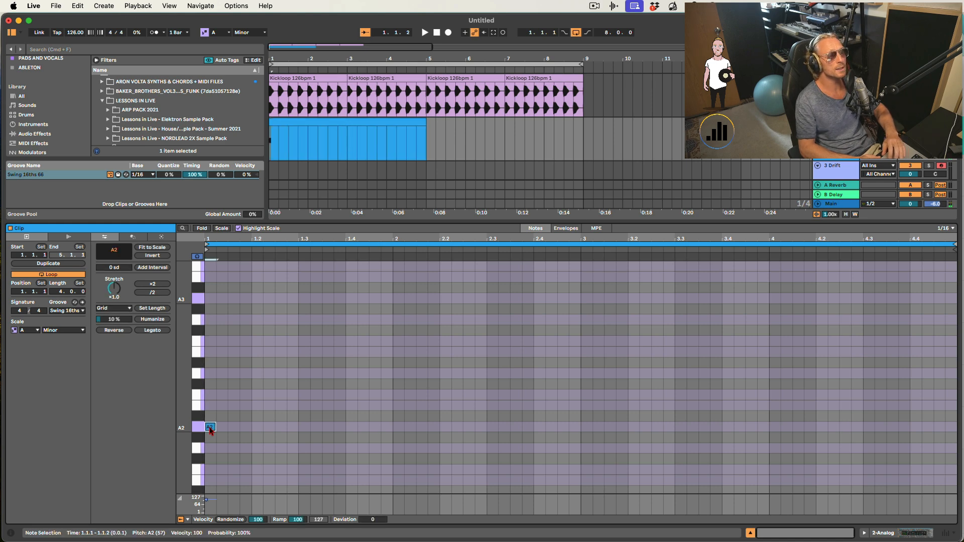
{"action": "double_click", "coordinate": [209, 396]}
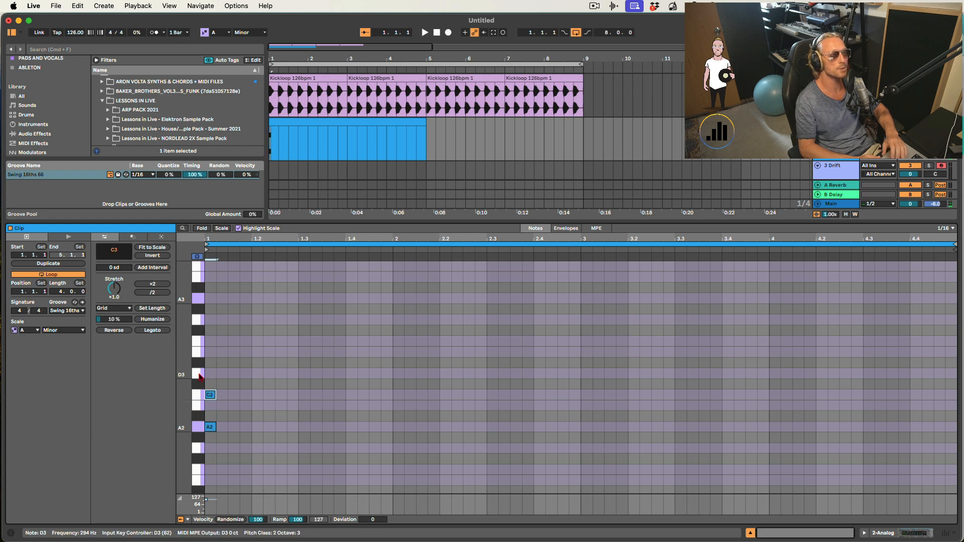
{"action": "left_click", "coordinate": [209, 353]}
{"action": "double_click", "coordinate": [208, 353]}
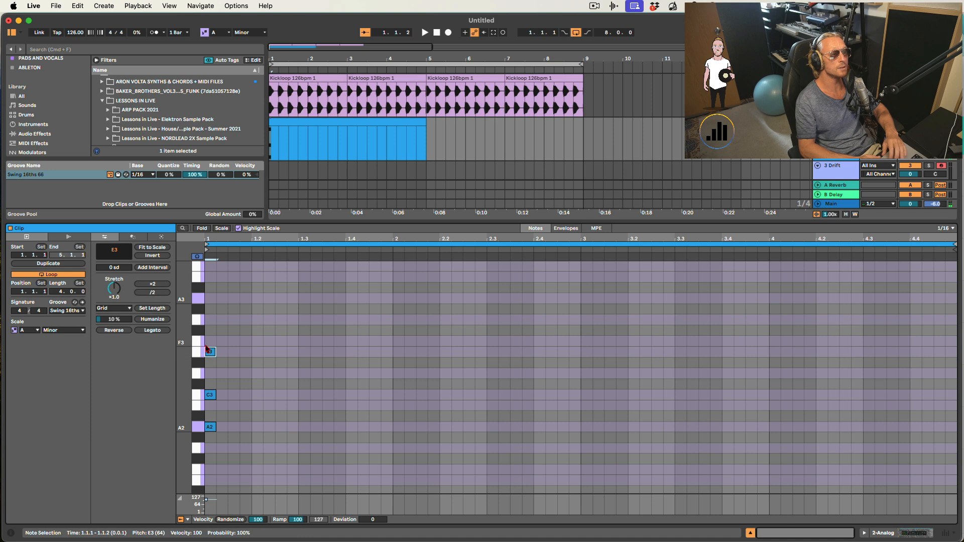
{"action": "double_click", "coordinate": [210, 321]}
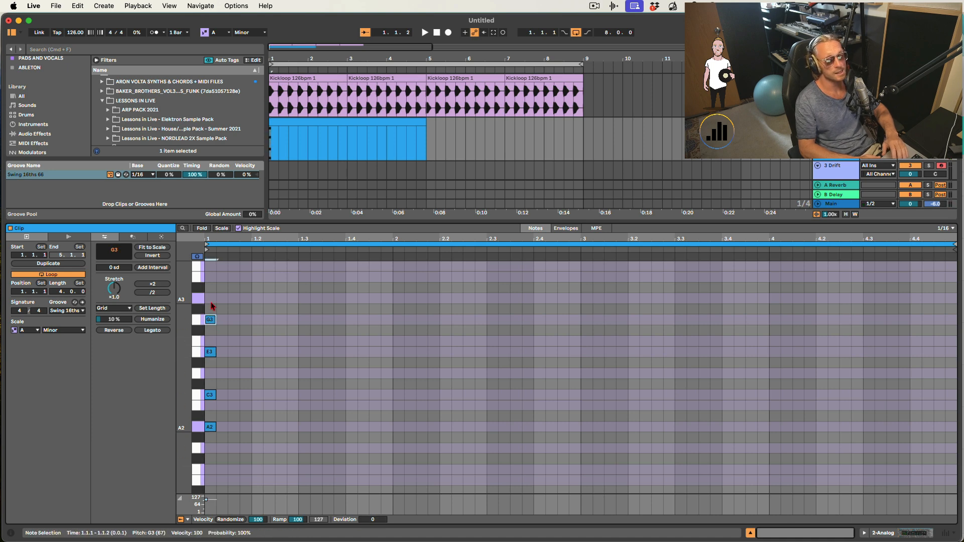
{"action": "left_click_drag", "start_coordinate": [213, 307], "coordinate": [374, 419]}
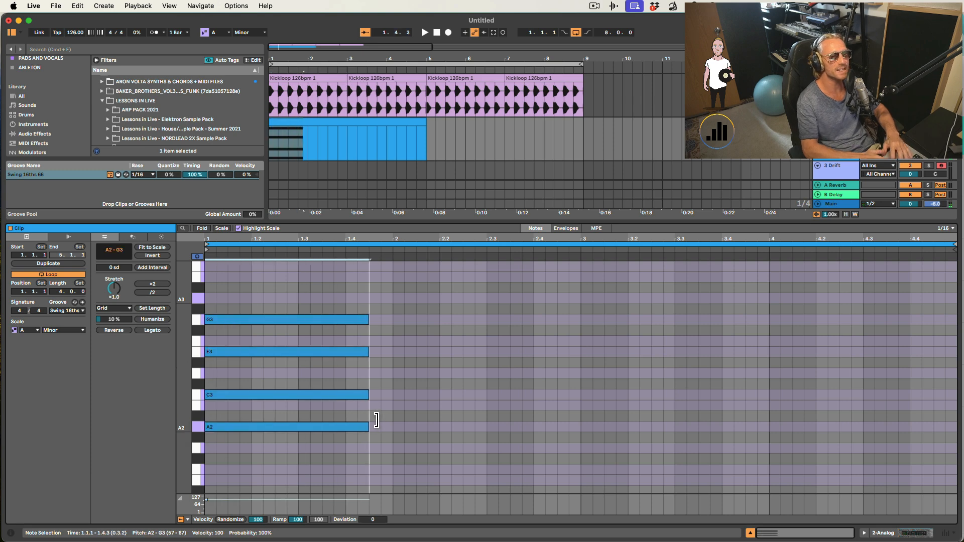
- Shorten the selected chord notes to about one and a half beats
{"action": "key", "text": "space"}
{"action": "key", "text": "space"}
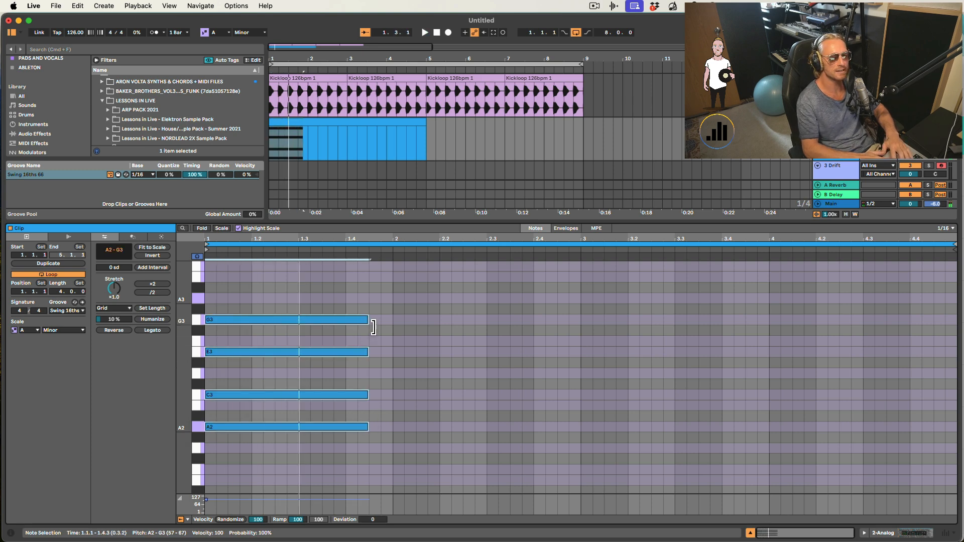
{"action": "left_click_drag", "start_coordinate": [370, 322], "coordinate": [281, 323]}
{"action": "left_click", "coordinate": [232, 318]}
{"action": "key", "text": "0"}
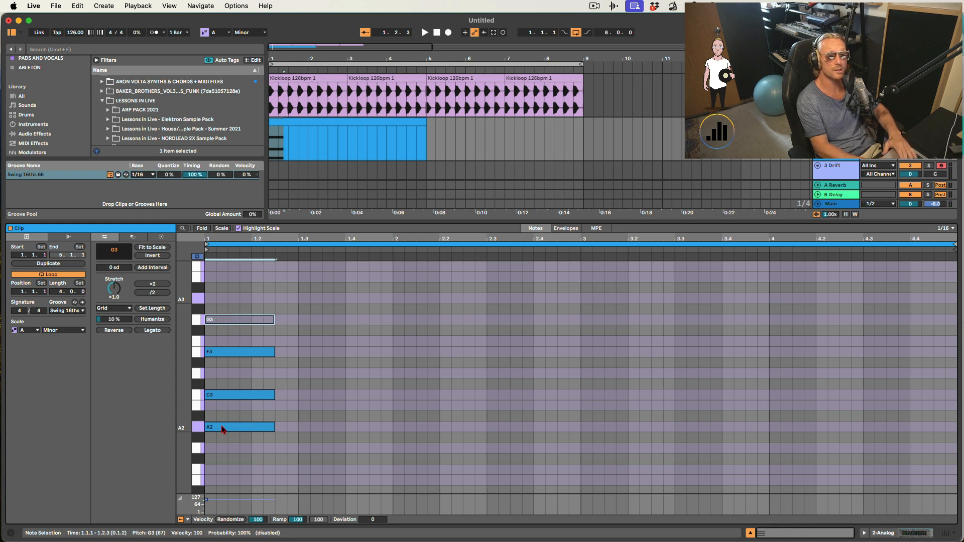
{"action": "key", "text": "space"}
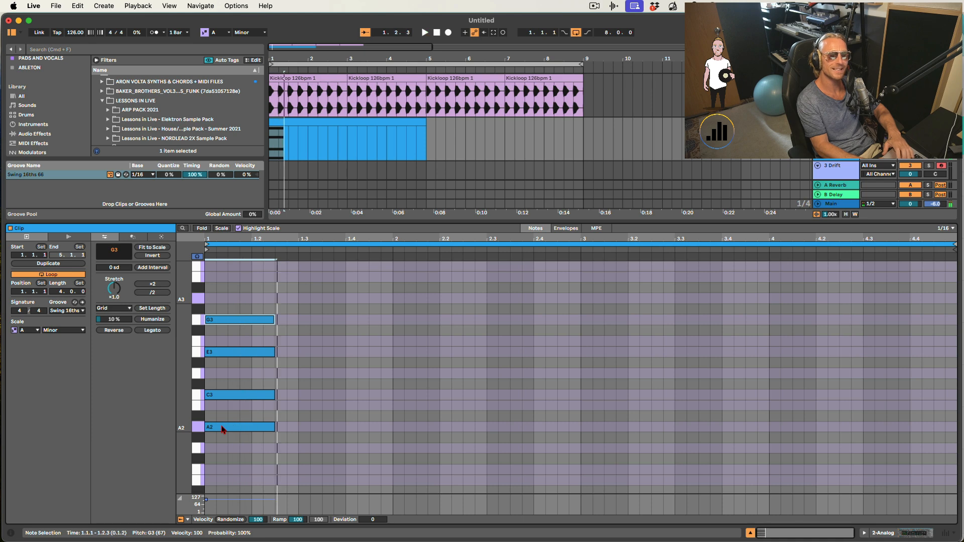
{"action": "key", "text": "0"}
- Add a B note to the chord, match its length to the other notes, and move it down an octave to B2
{"action": "double_click", "coordinate": [209, 276]}
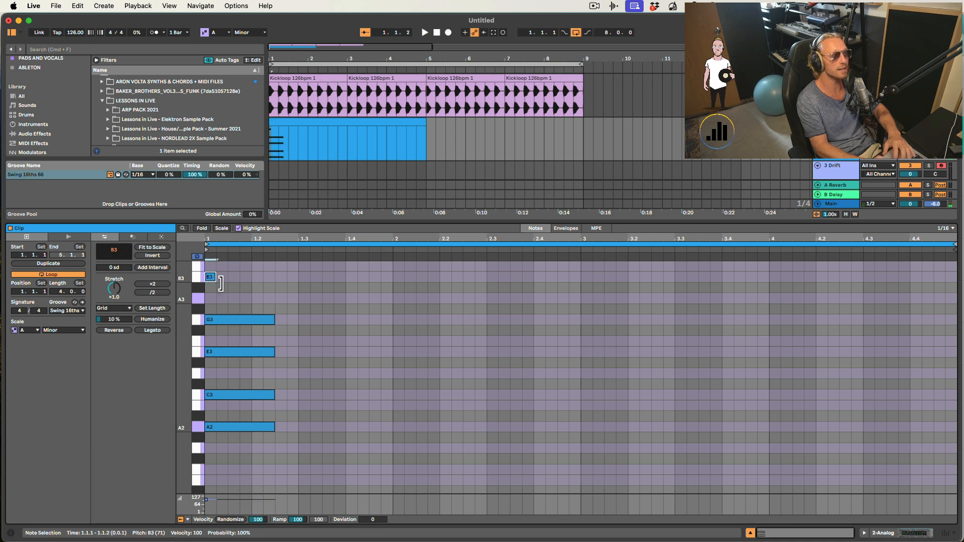
{"action": "left_click_drag", "start_coordinate": [216, 277], "coordinate": [279, 283]}
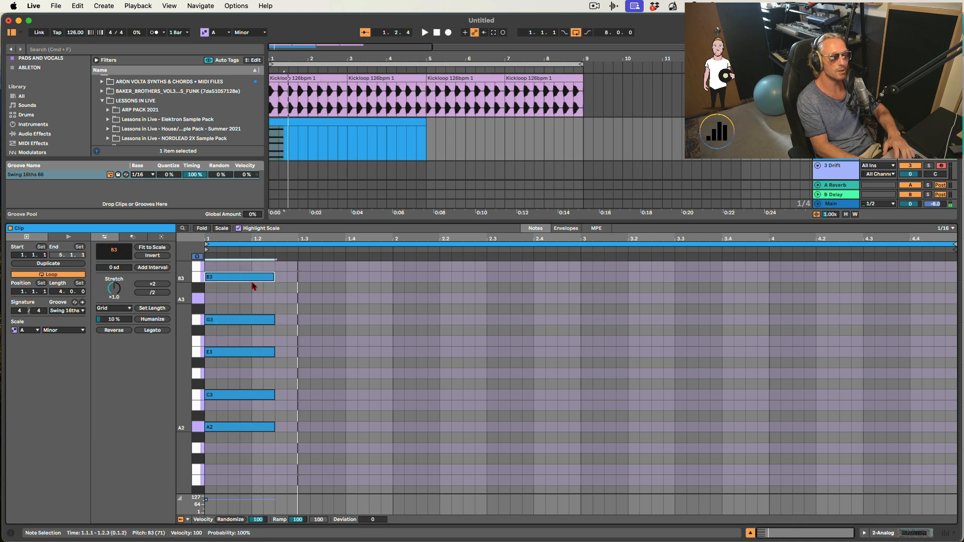
{"action": "key", "text": "shift+Down"}
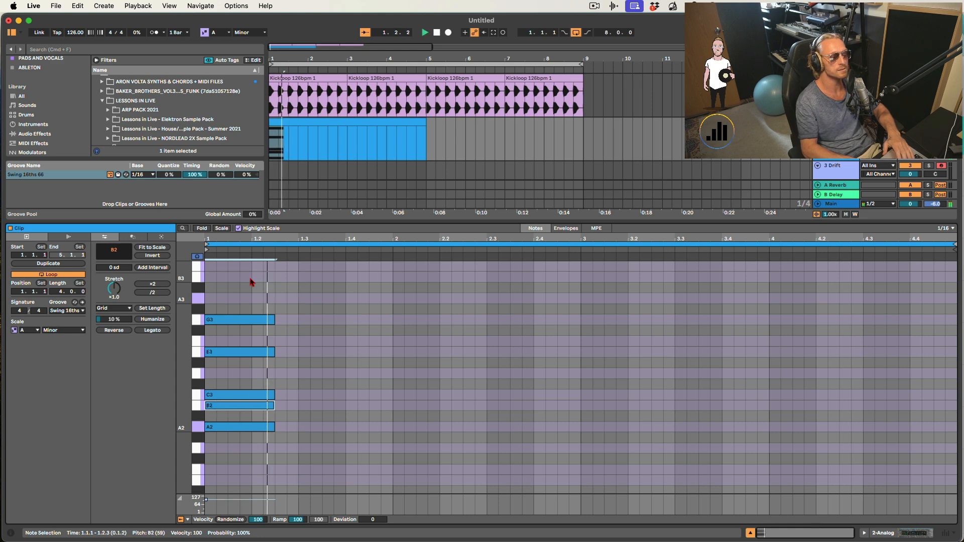
- Shorten all five chord notes to one beat
{"action": "key", "text": "space"}
{"action": "key", "text": "space"}
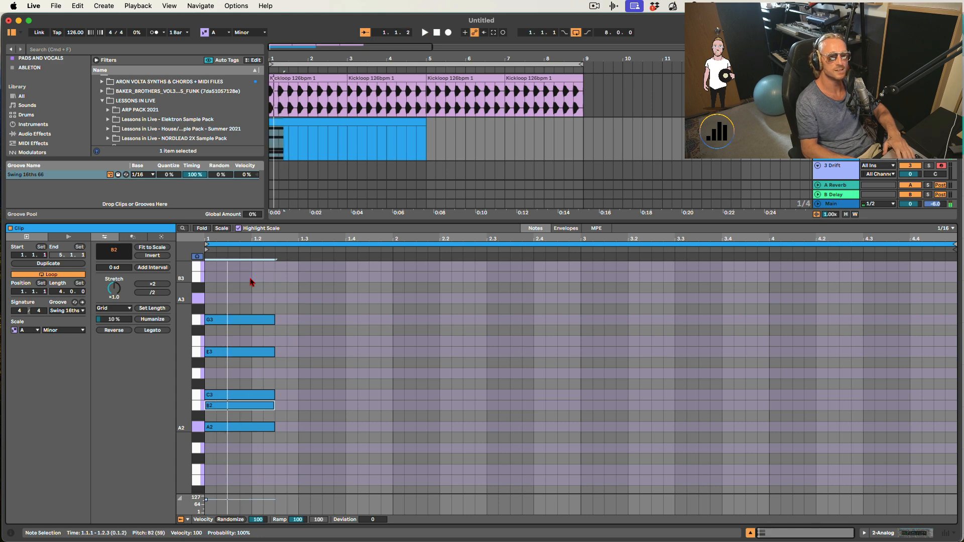
{"action": "left_click_drag", "start_coordinate": [273, 306], "coordinate": [250, 436]}
{"action": "key", "text": "space"}
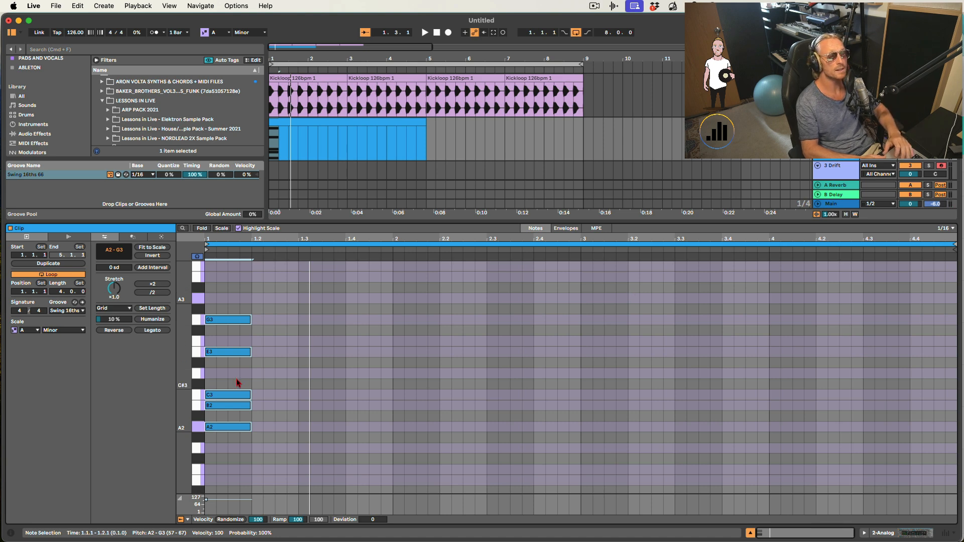
- Shorten the MIDI clip to two bars, ending at bar 3
{"action": "double_click", "coordinate": [833, 126]}
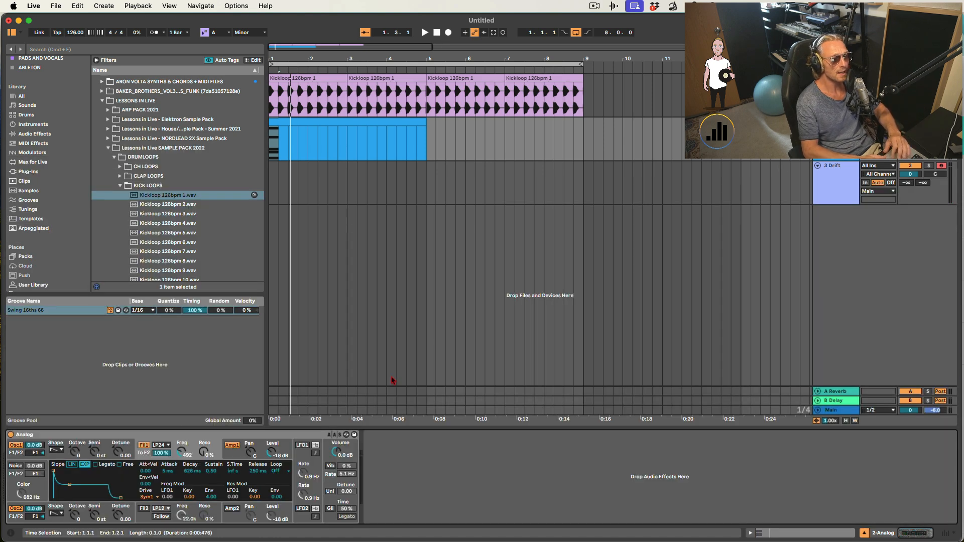
{"action": "left_click_drag", "start_coordinate": [425, 127], "coordinate": [346, 127]}
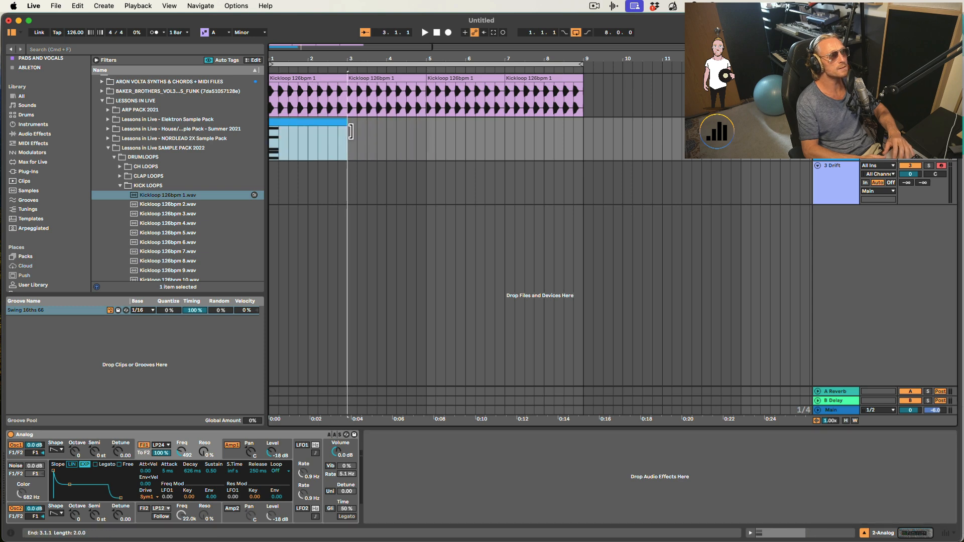
{"action": "key", "text": "space"}
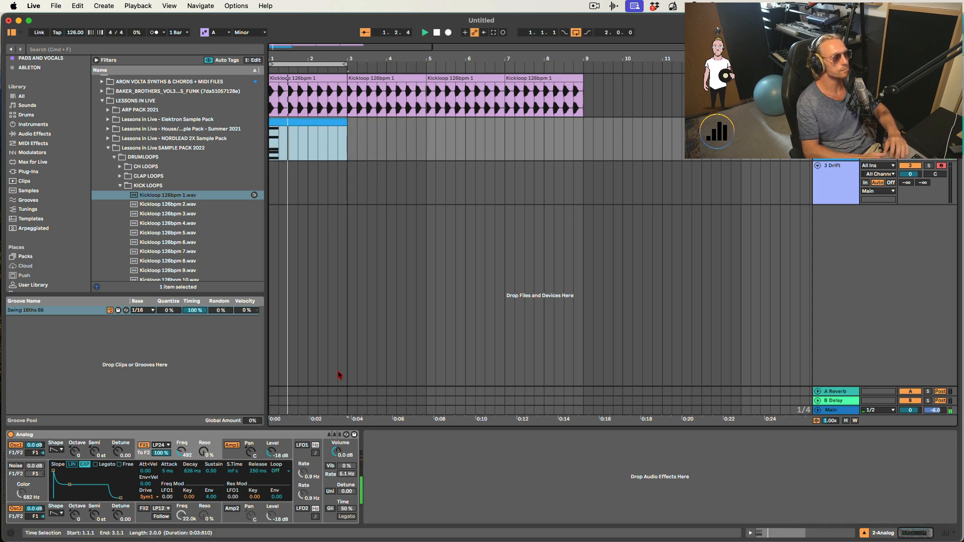
- Add a Chorus-Ensemble audio effect after the Analog synth
{"action": "left_click", "coordinate": [172, 434]}
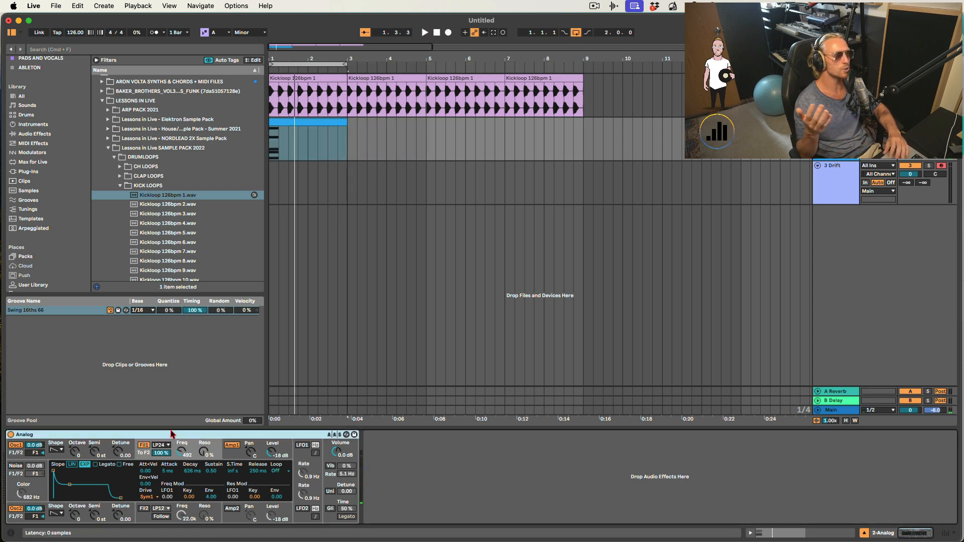
{"action": "left_click", "coordinate": [34, 133]}
{"action": "double_click", "coordinate": [131, 224]}
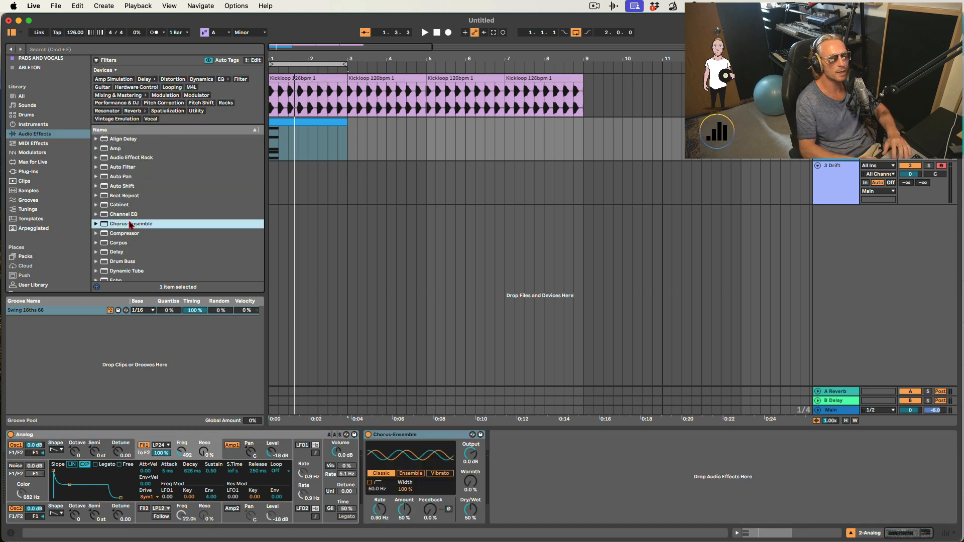
- Add a Reverb and a second Chorus-Ensemble, setting the second chorus dry/wet to 46 %
{"action": "scroll", "coordinate": [131, 267], "scroll_direction": "down", "scroll_amount": 10}
{"action": "double_click", "coordinate": [121, 200]}
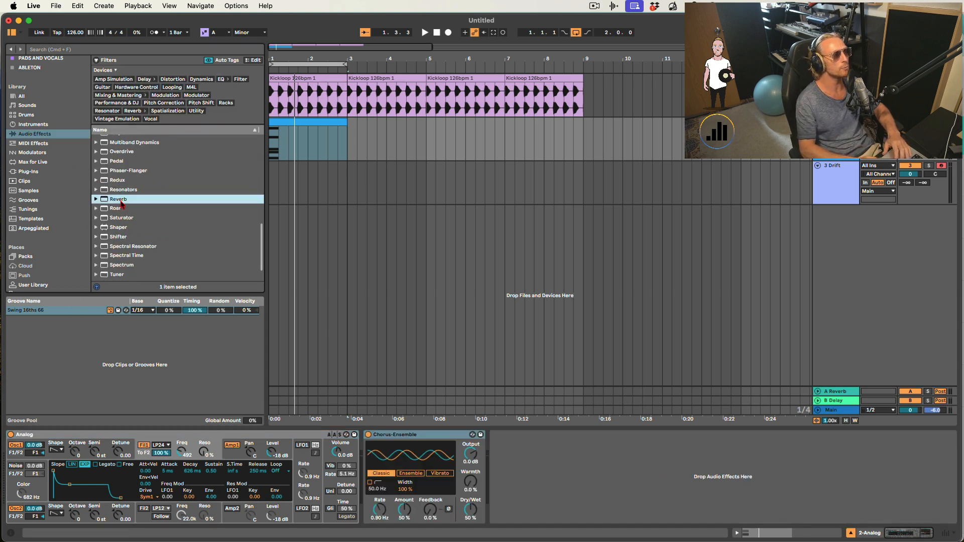
{"action": "scroll", "coordinate": [121, 203], "scroll_direction": "up", "scroll_amount": 10}
{"action": "double_click", "coordinate": [127, 224]}
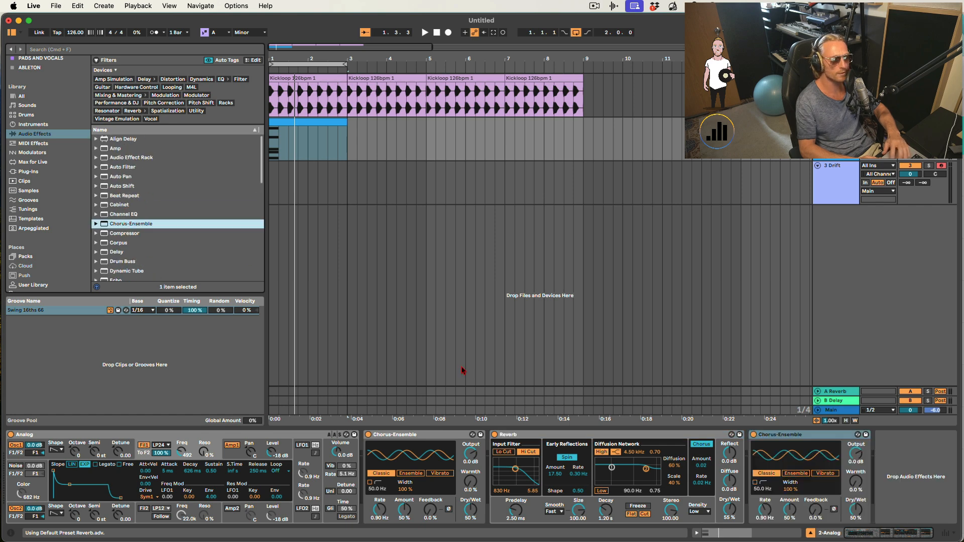
{"action": "left_click_drag", "start_coordinate": [856, 509], "coordinate": [856, 515]}
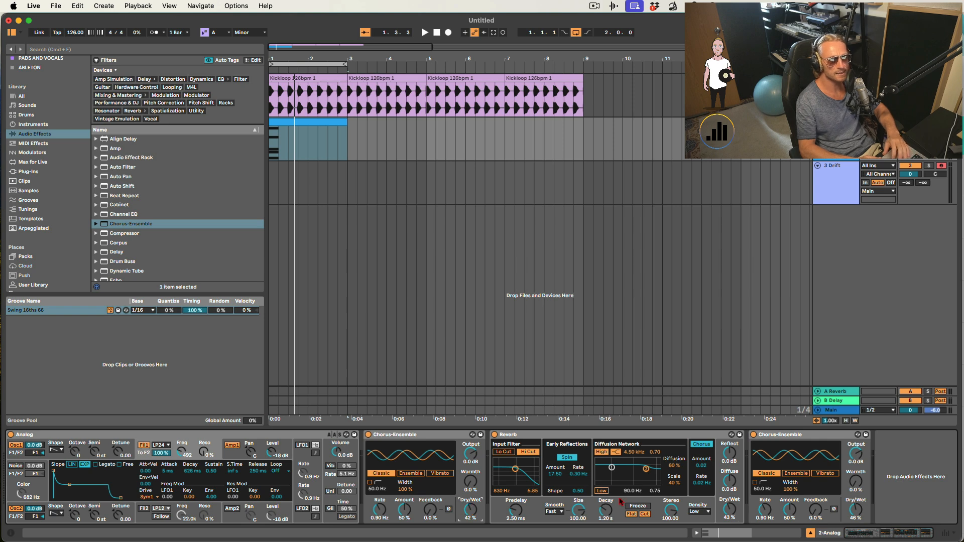
- Set the Reverb's low diffusion shelf to 119 Hz, 0.47 and its decay to 3.17 s
{"action": "left_click_drag", "start_coordinate": [612, 468], "coordinate": [615, 476]}
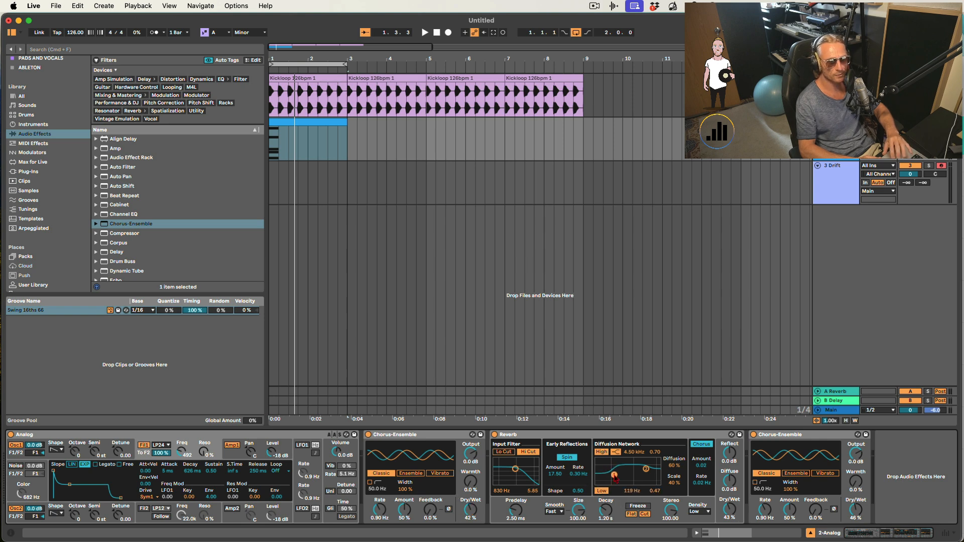
{"action": "mouse_move", "coordinate": [606, 520]}
{"action": "left_mouse_down"}
{"action": "mouse_move", "coordinate": [606, 510]}
{"action": "mouse_move", "coordinate": [607, 523]}
{"action": "left_mouse_up"}
{"action": "key", "text": "space"}
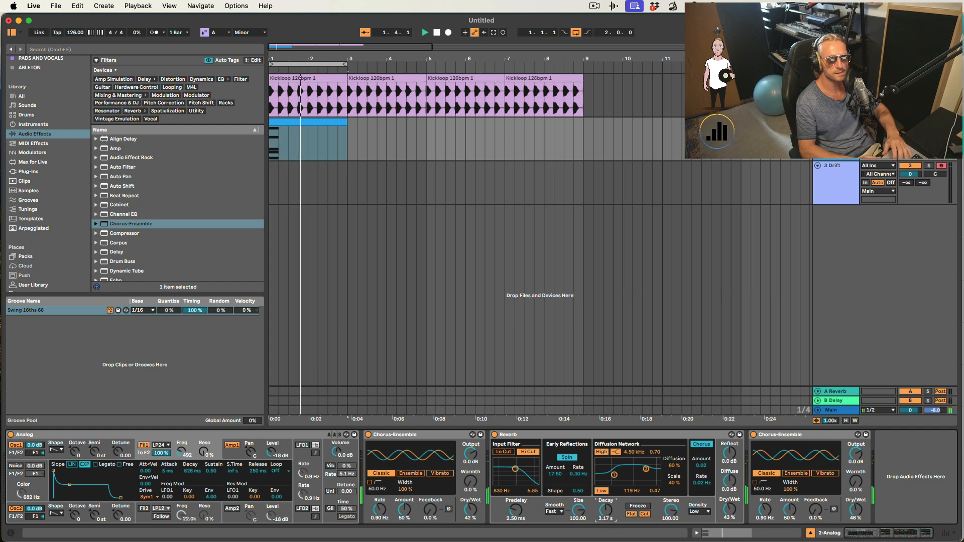
- Set the first chorus to 0.15 Hz rate and 22 % amount, and the second to 0.13 Hz, 20 % amount, 27 % dry/wet
{"action": "key", "text": "space"}
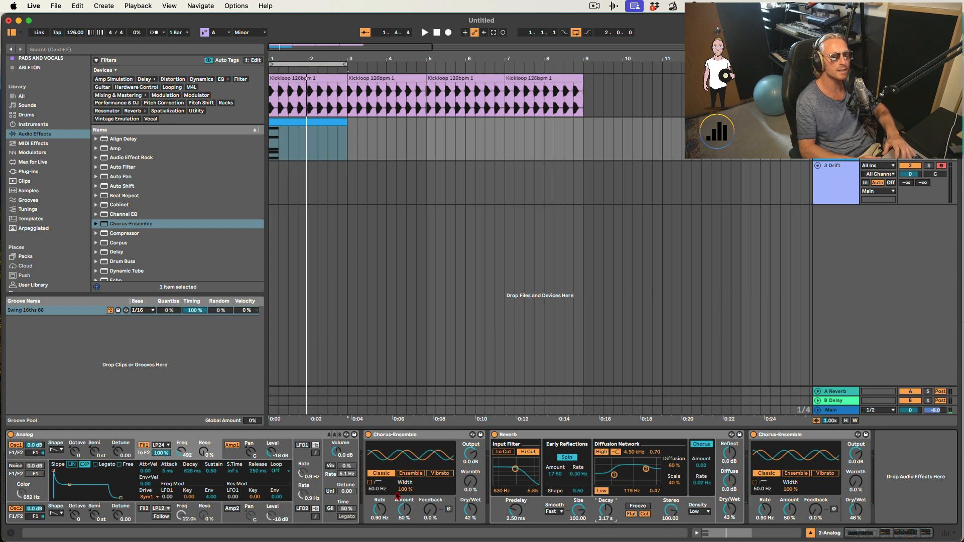
{"action": "left_click_drag", "start_coordinate": [397, 496], "coordinate": [381, 524]}
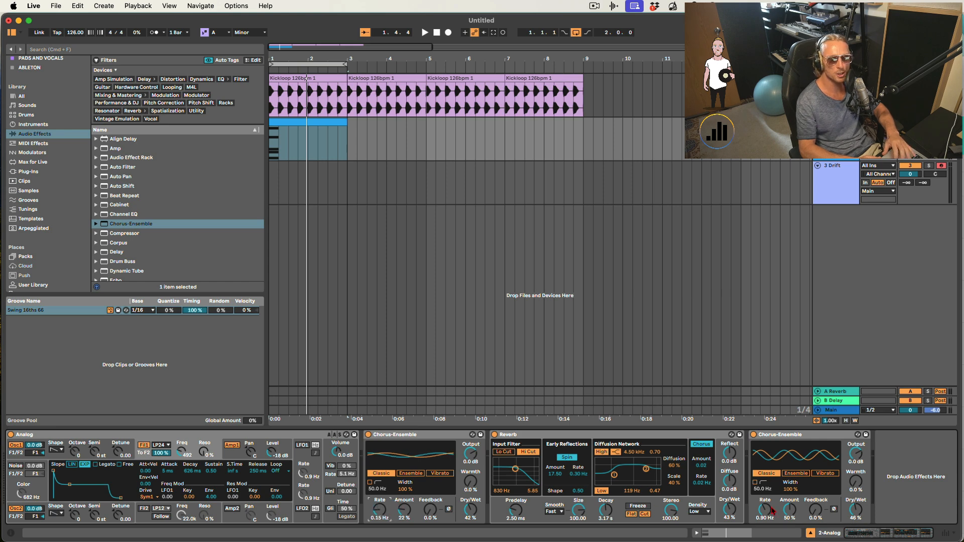
{"action": "left_click_drag", "start_coordinate": [765, 508], "coordinate": [792, 516]}
{"action": "left_click_drag", "start_coordinate": [856, 507], "coordinate": [857, 514]}
{"action": "key", "text": "space"}
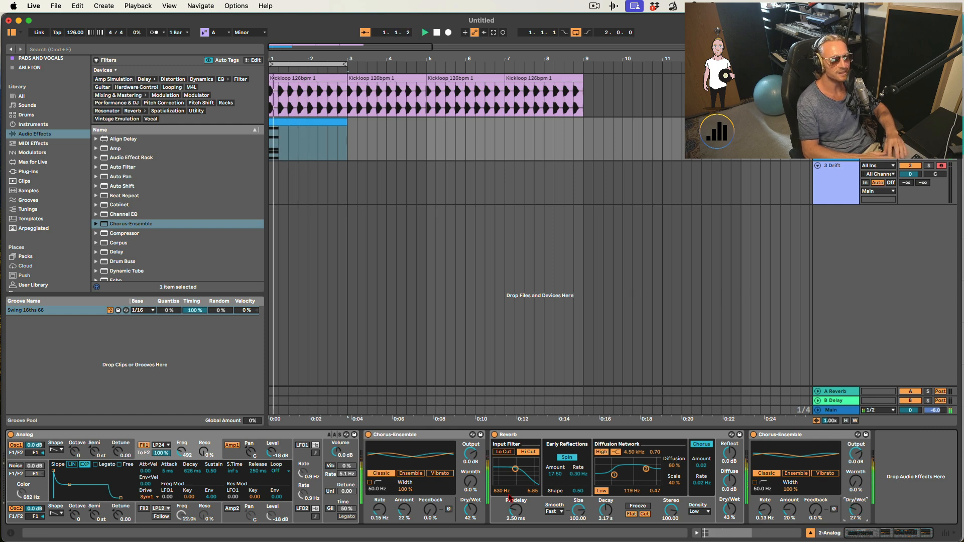
- Set oscillator 2's detune to 0.13 while auditioning the loop
{"action": "key", "text": "space"}
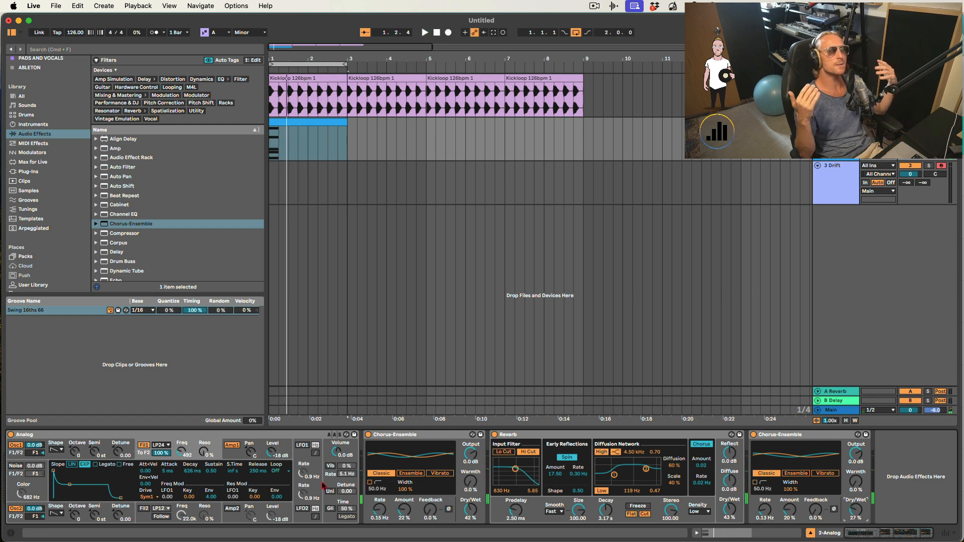
{"action": "left_click", "coordinate": [90, 452]}
{"action": "left_click", "coordinate": [87, 517]}
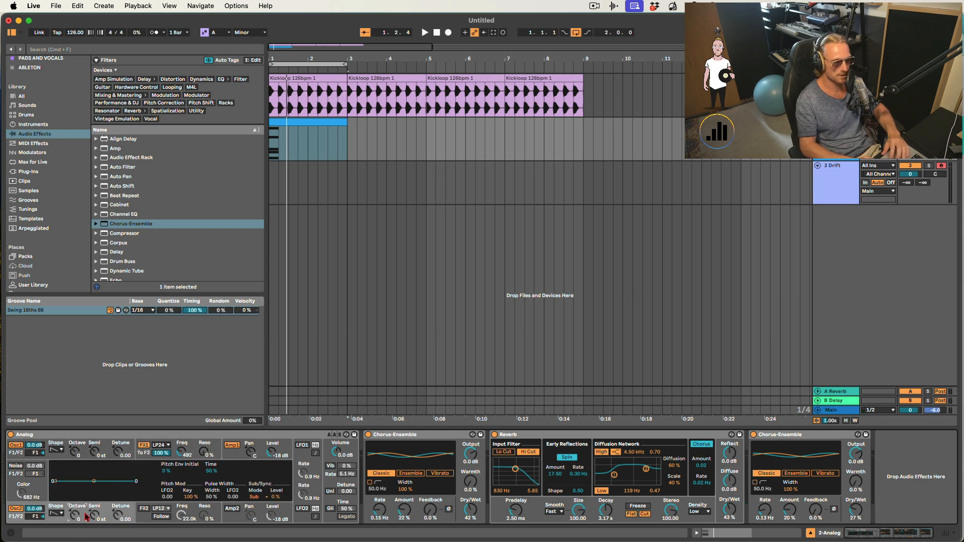
{"action": "left_click", "coordinate": [56, 451]}
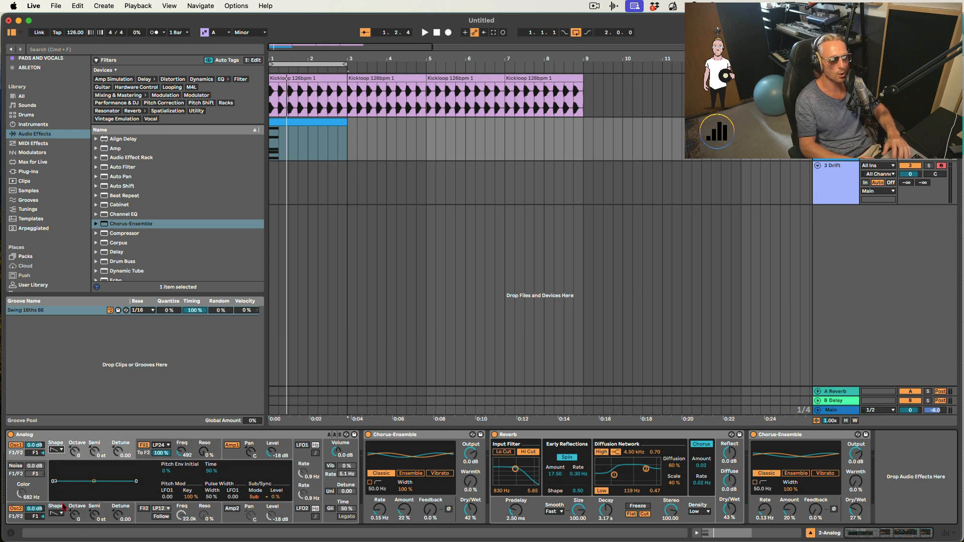
{"action": "left_click", "coordinate": [119, 515]}
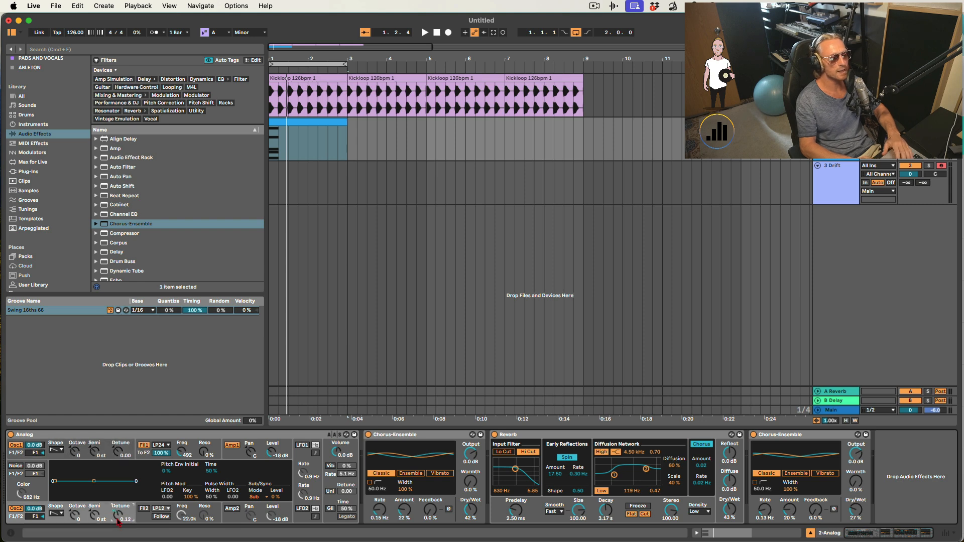
{"action": "key", "text": "space"}
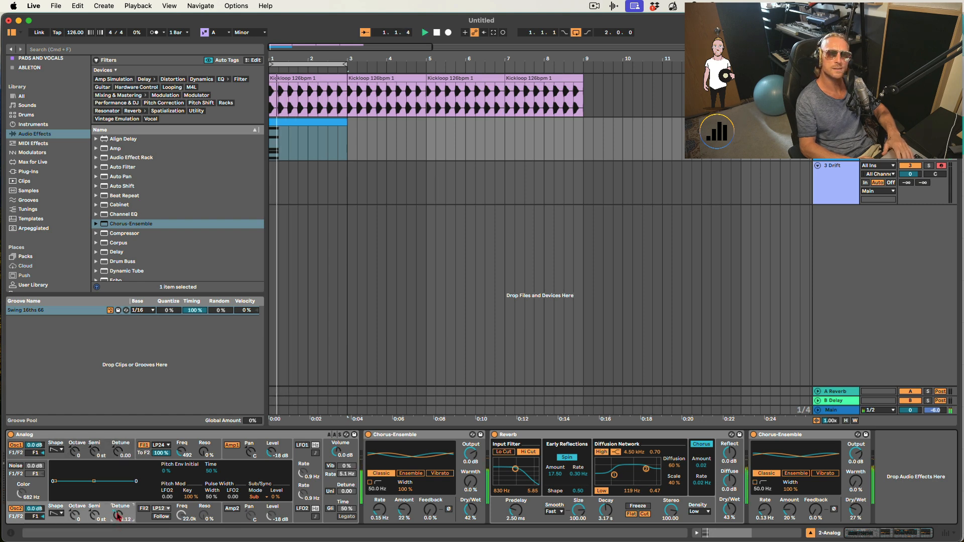
{"action": "key", "text": "space"}
{"action": "double_click", "coordinate": [118, 516]}
{"action": "key", "text": "space"}
{"action": "key", "text": "space"}
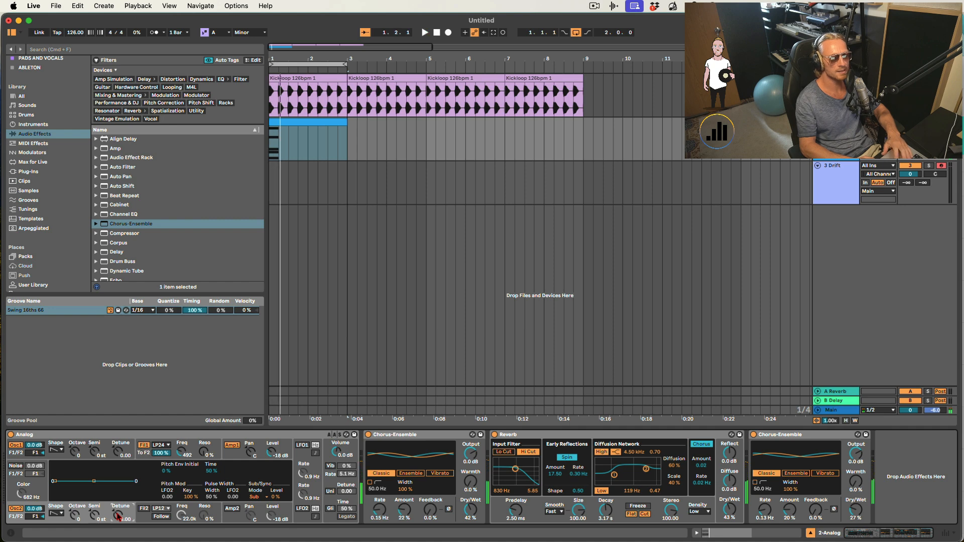
{"action": "key", "text": "space"}
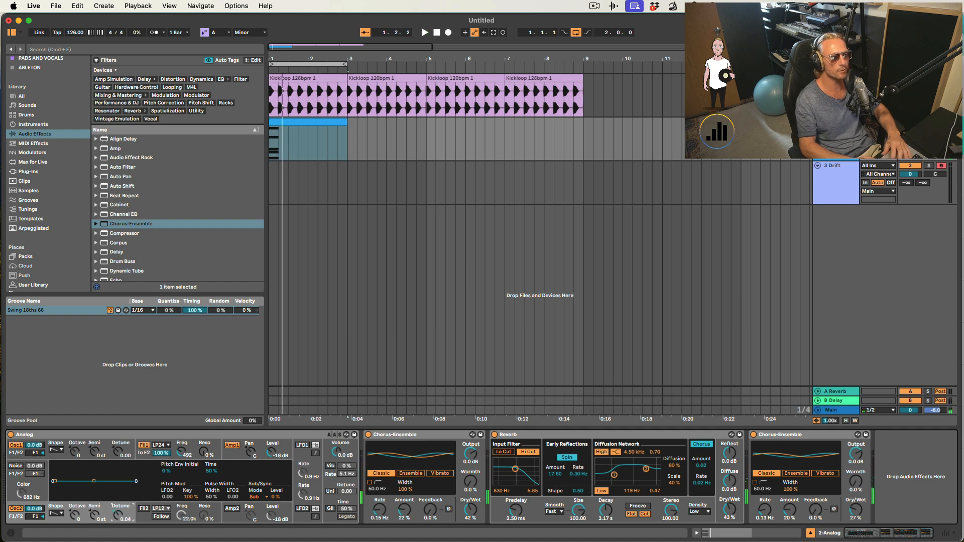
{"action": "key", "text": "space"}
{"action": "key", "text": "space"}
{"action": "left_click_drag", "start_coordinate": [117, 514], "coordinate": [117, 512]}
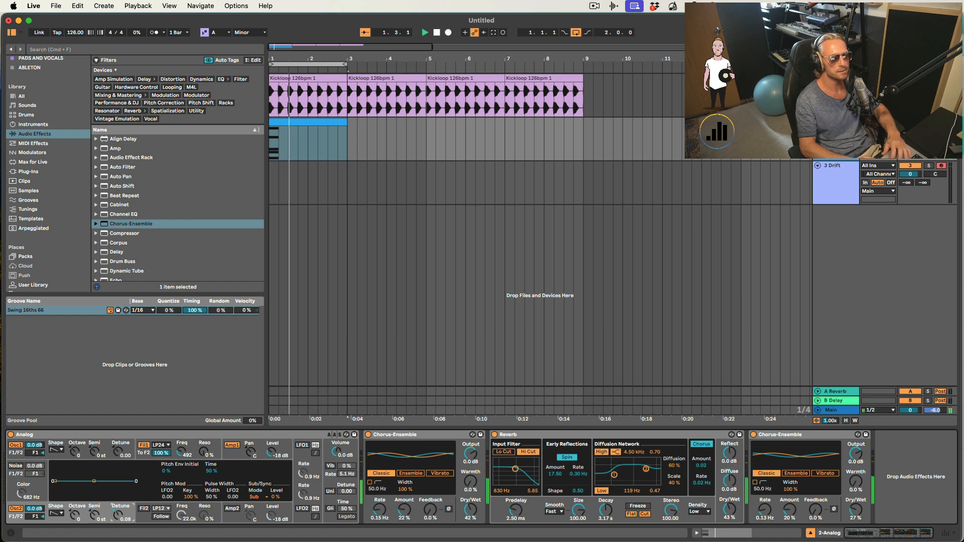
{"action": "key", "text": "space"}
{"action": "key", "text": "space"}
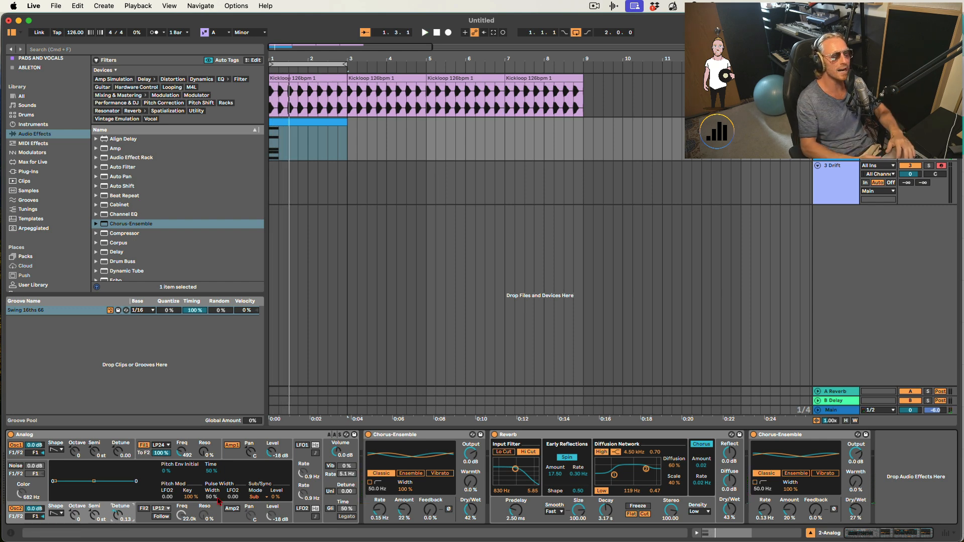
- Enable unison with 13.28 detune, and set oscillator 2's octave to -1 and its level to -13 dB
{"action": "left_click", "coordinate": [330, 492]}
{"action": "mouse_move", "coordinate": [347, 492]}
{"action": "left_mouse_down"}
{"action": "mouse_move", "coordinate": [346, 466]}
{"action": "mouse_move", "coordinate": [346, 495]}
{"action": "left_mouse_up"}
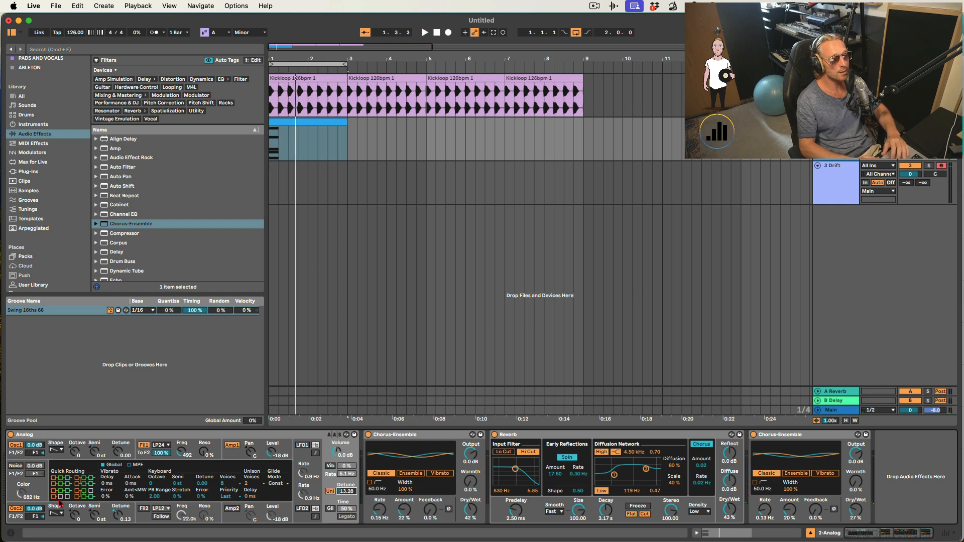
{"action": "left_click_drag", "start_coordinate": [55, 518], "coordinate": [76, 523]}
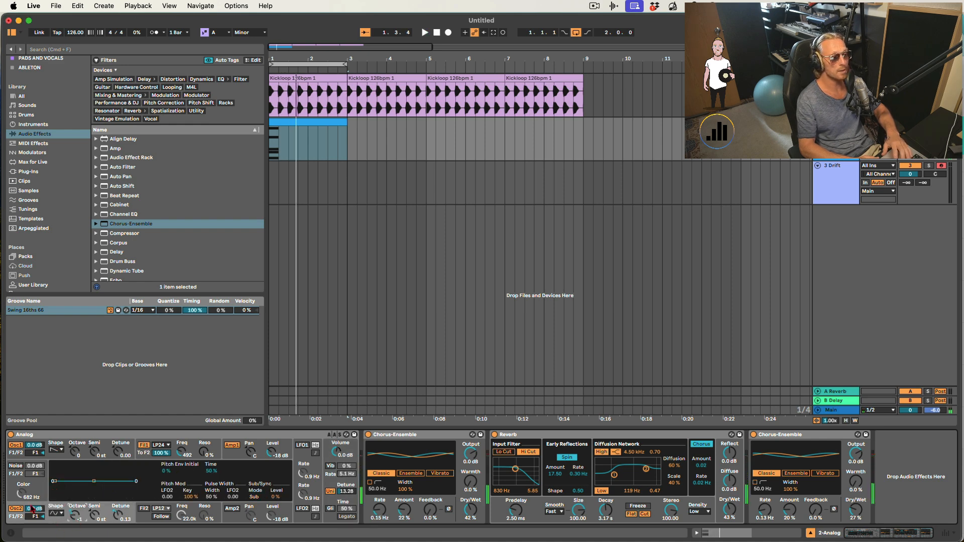
{"action": "left_click_drag", "start_coordinate": [33, 509], "coordinate": [33, 509]}
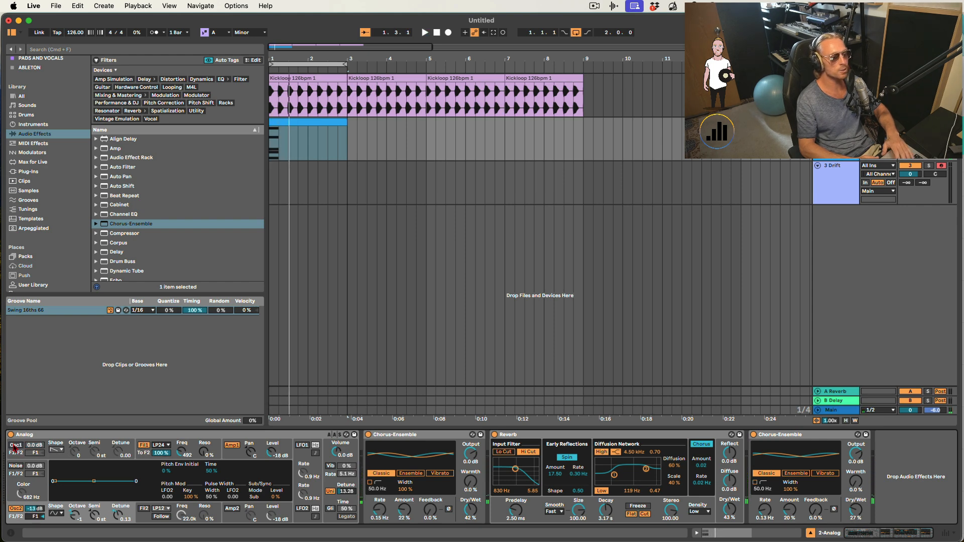
- Switch oscillators 1 and 2 off and on in turn to compare them during playback
{"action": "key", "text": "space"}
{"action": "key", "text": "space"}
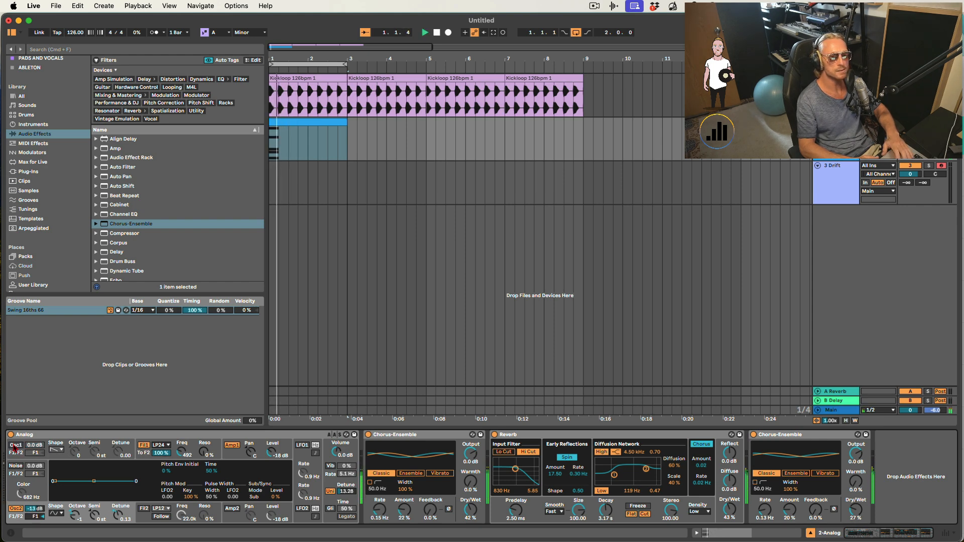
{"action": "left_click", "coordinate": [15, 445]}
{"action": "left_click", "coordinate": [16, 509]}
{"action": "key", "text": "space"}
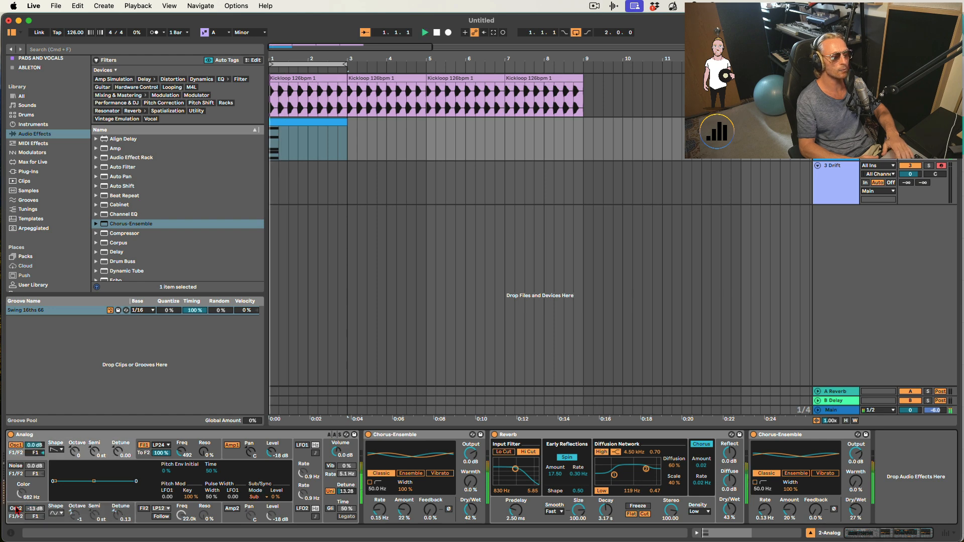
{"action": "left_click", "coordinate": [16, 508]}
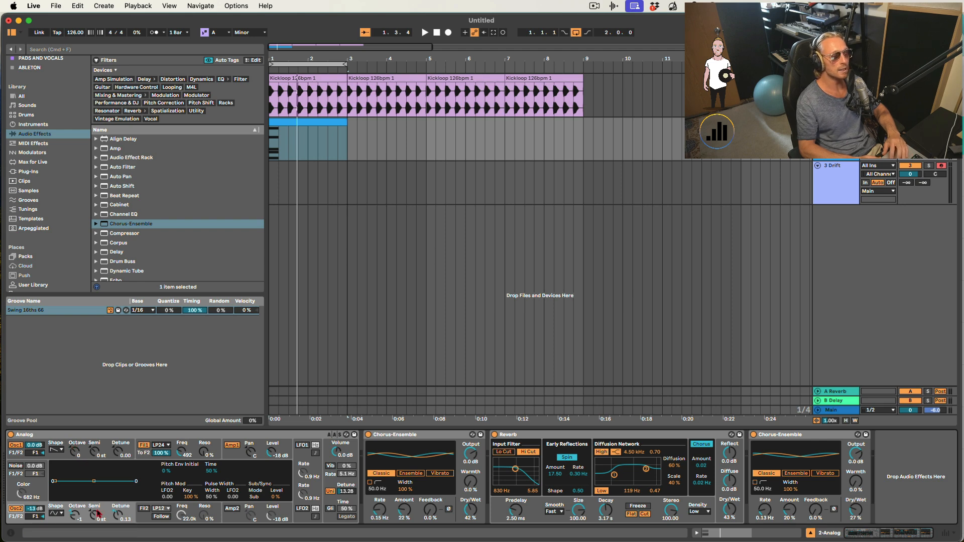
- Change oscillator 2's waveform shape and adjust its octave while auditioning the loop
{"action": "left_click_drag", "start_coordinate": [96, 457], "coordinate": [97, 456]}
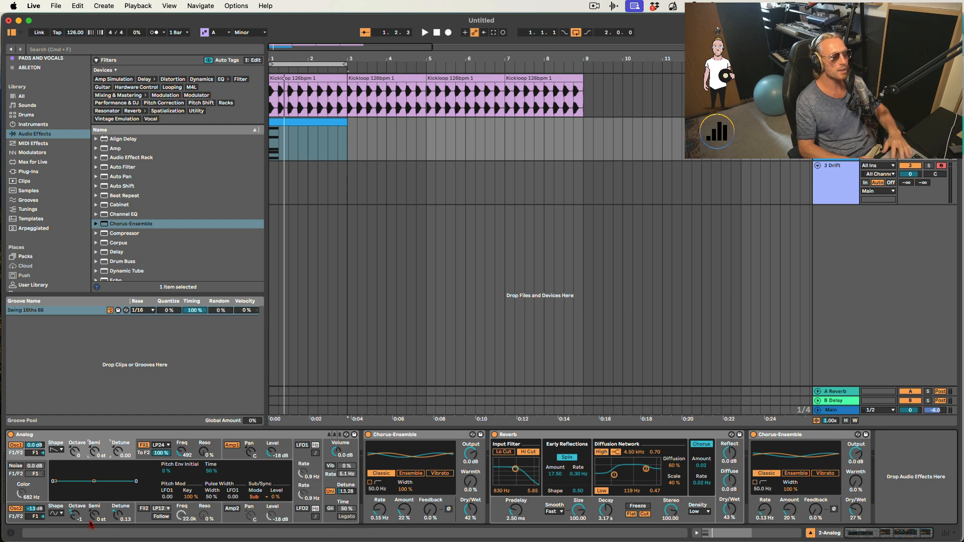
{"action": "left_click", "coordinate": [51, 513]}
{"action": "left_click", "coordinate": [61, 502]}
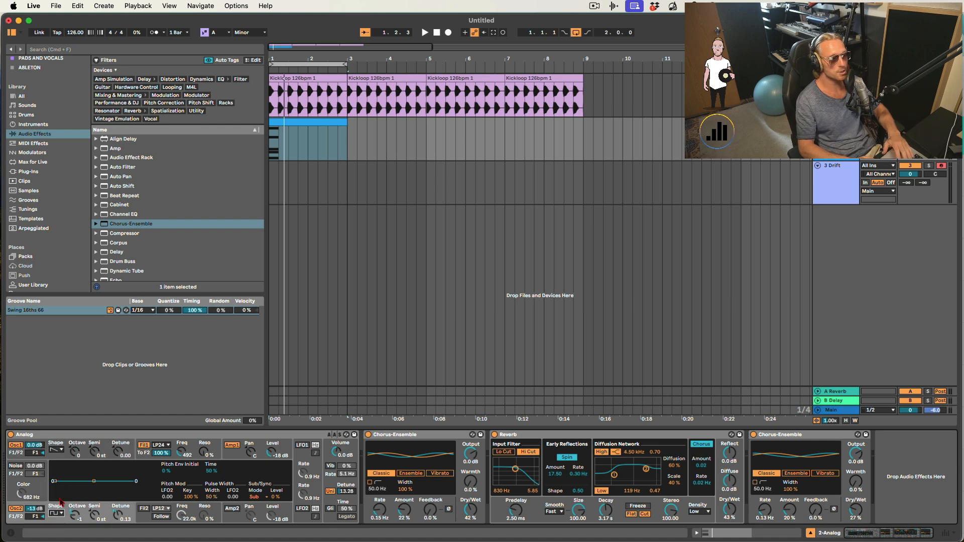
{"action": "key", "text": "space"}
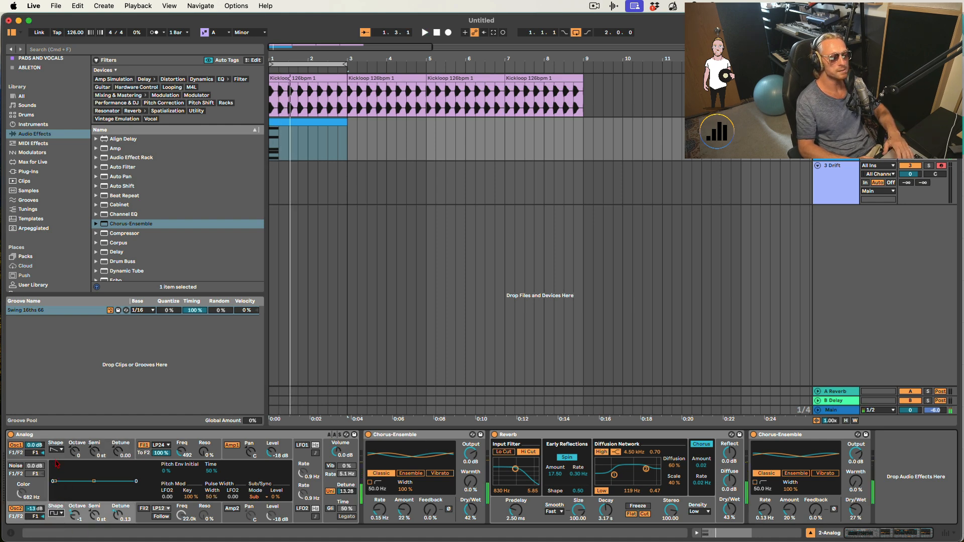
{"action": "key", "text": "space"}
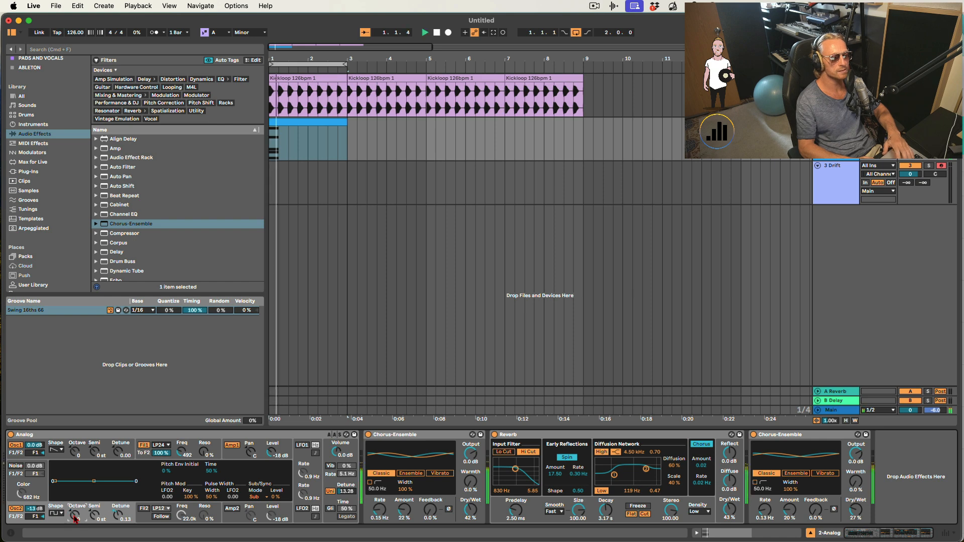
{"action": "key", "text": "space"}
{"action": "left_click_drag", "start_coordinate": [75, 518], "coordinate": [75, 526]}
{"action": "key", "text": "space"}
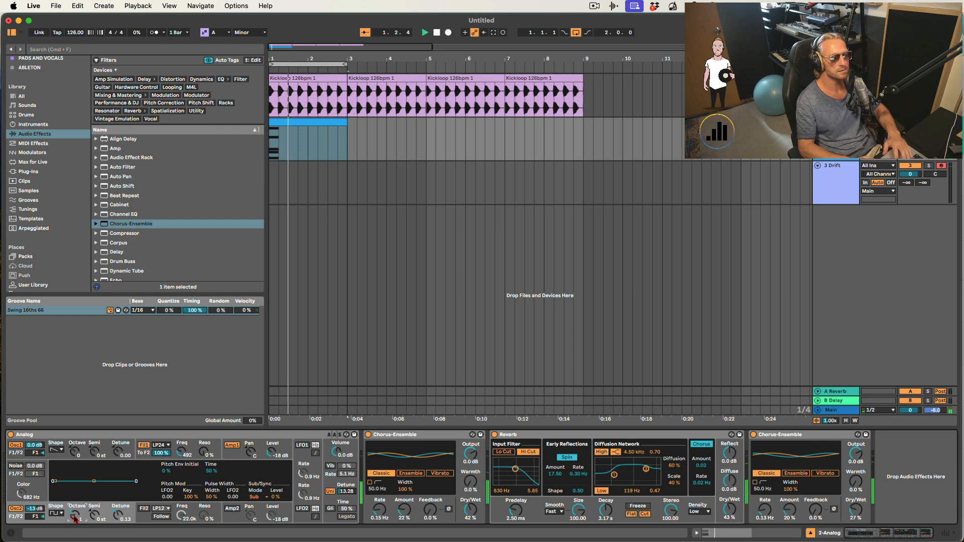
{"action": "key", "text": "space"}
{"action": "key", "text": "space"}
{"action": "key", "text": "space"}
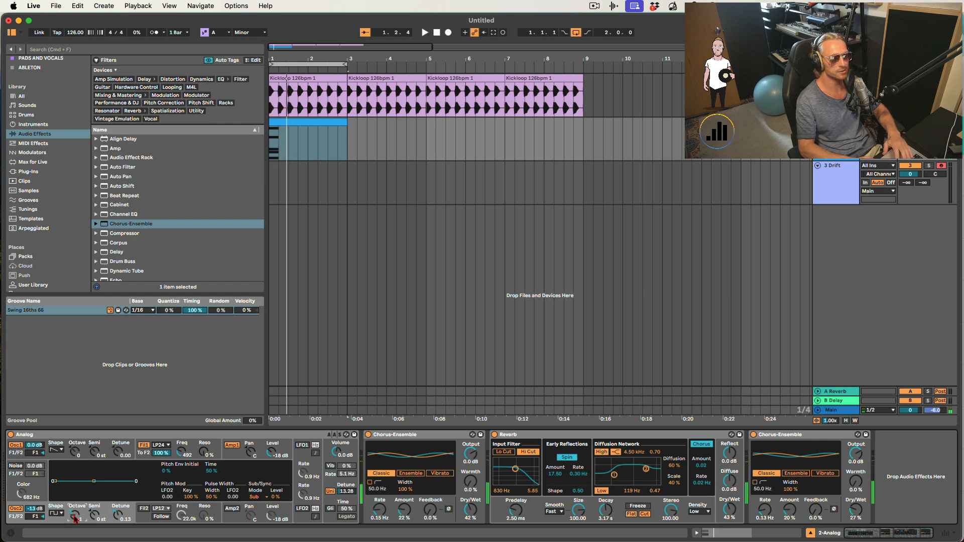
{"action": "key", "text": "space"}
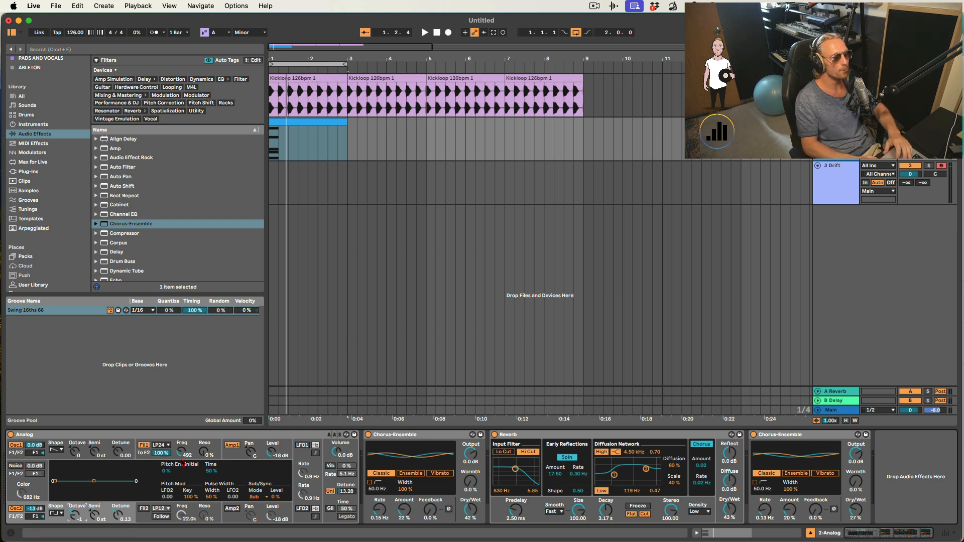
- Set filter 1's cutoff frequency to 363 Hz
{"action": "left_click", "coordinate": [191, 452]}
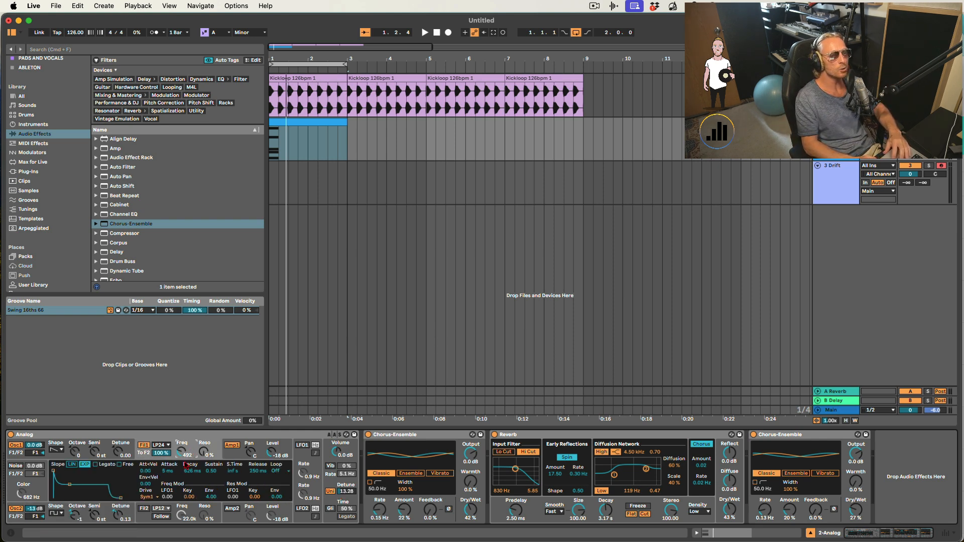
{"action": "left_click_drag", "start_coordinate": [184, 456], "coordinate": [182, 416]}
{"action": "key", "text": "space"}
{"action": "key", "text": "space"}
{"action": "key", "text": "space"}
{"action": "key", "text": "space"}
{"action": "key", "text": "space"}
{"action": "key", "text": "space"}
{"action": "key", "text": "space"}
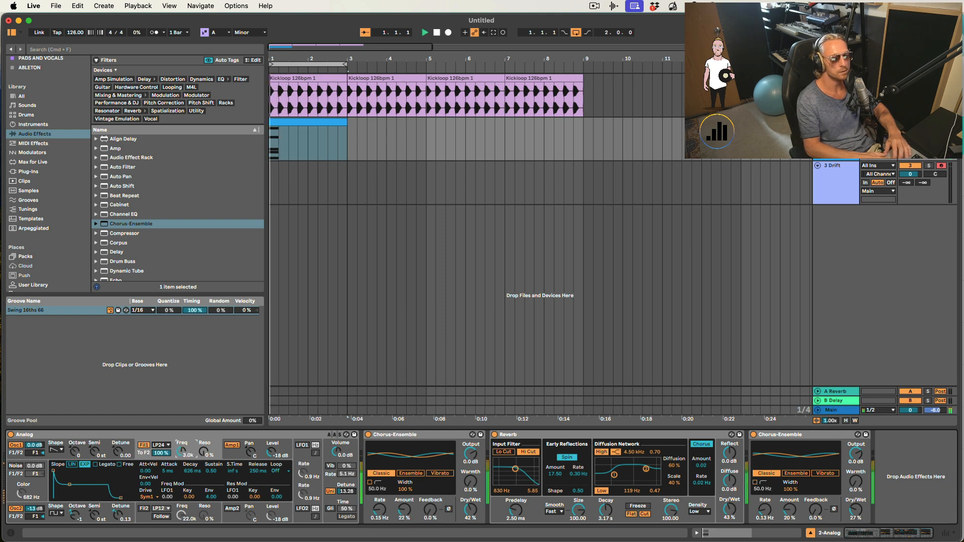
{"action": "key", "text": "space"}
{"action": "left_click_drag", "start_coordinate": [184, 456], "coordinate": [184, 468]}
- Try slower attack times on the amplifier envelope, then set the attack back to 5 ms
{"action": "left_click", "coordinate": [236, 455]}
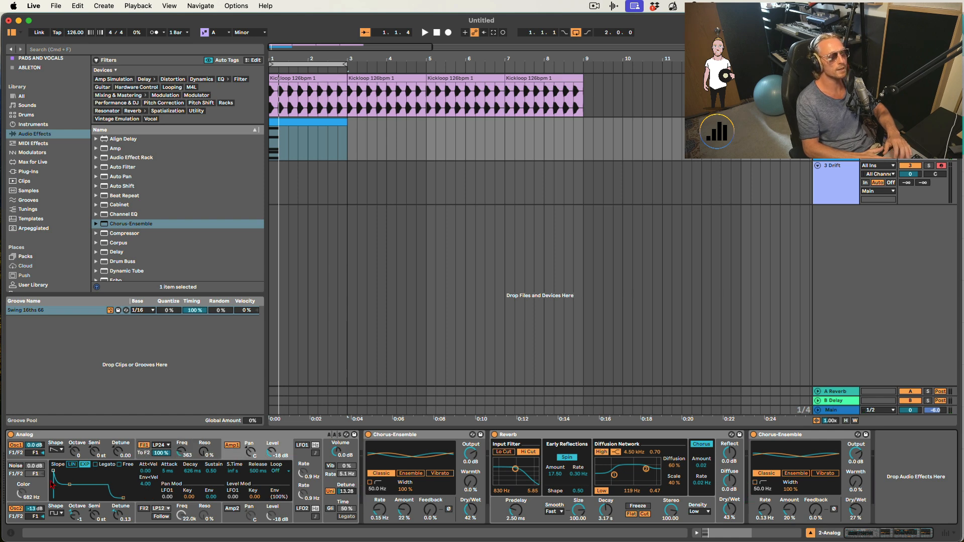
{"action": "left_click_drag", "start_coordinate": [53, 470], "coordinate": [73, 470]}
{"action": "key", "text": "space"}
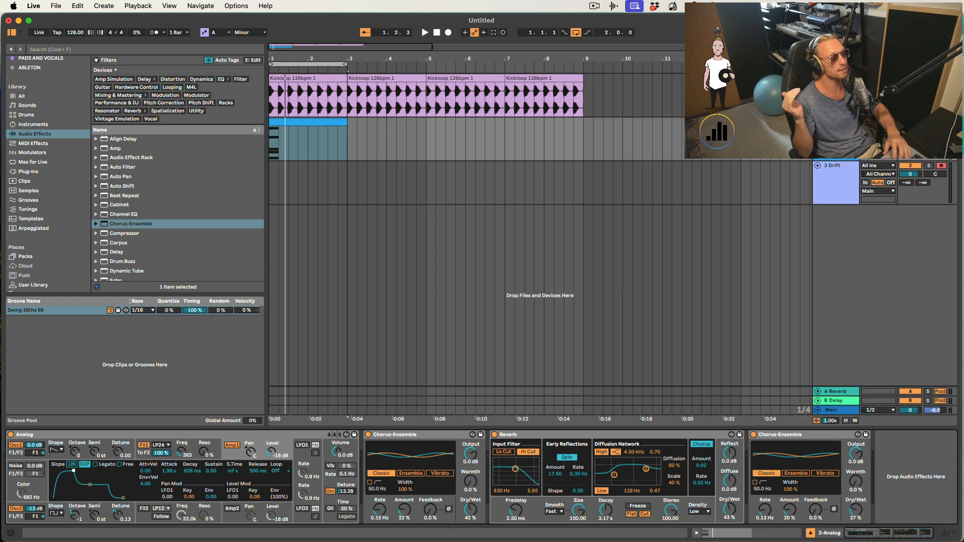
{"action": "left_click_drag", "start_coordinate": [73, 471], "coordinate": [71, 471]}
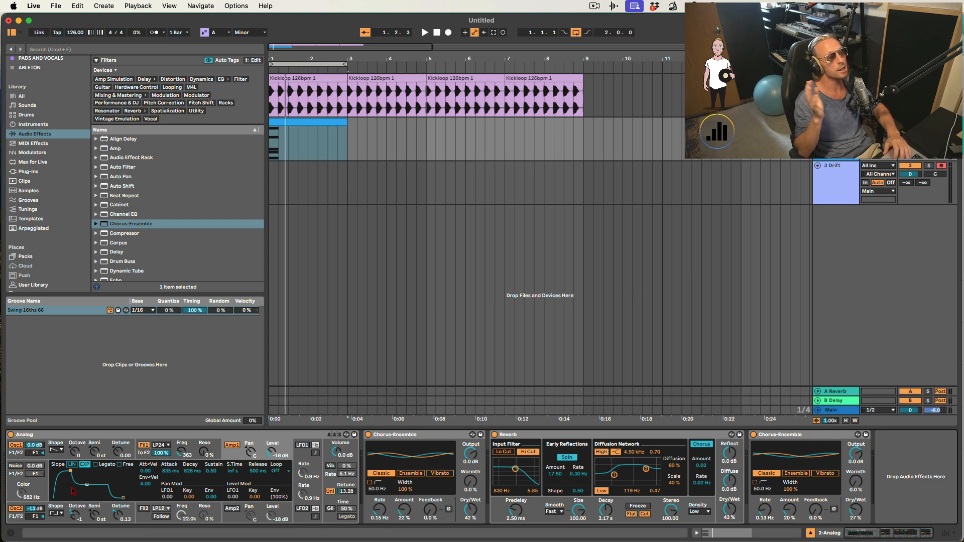
{"action": "left_click_drag", "start_coordinate": [70, 471], "coordinate": [73, 471]}
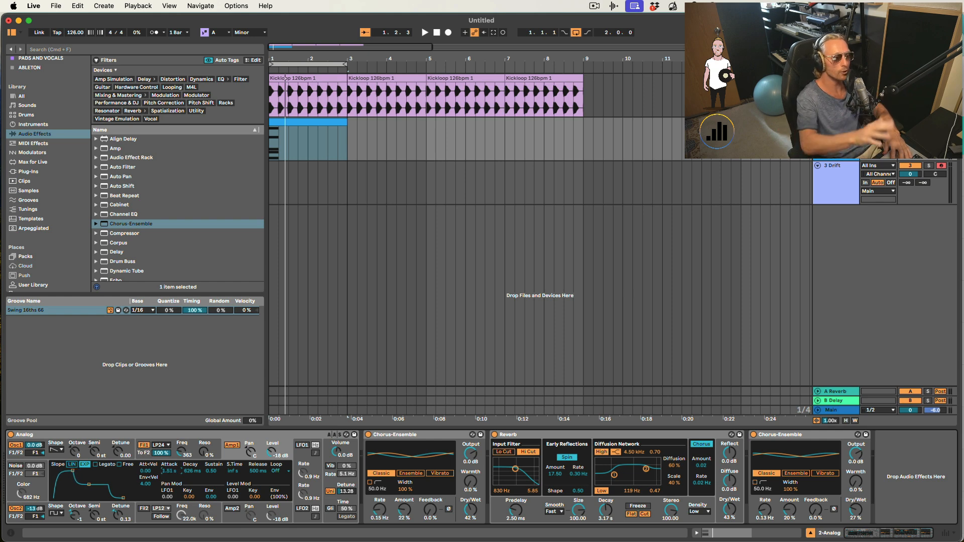
{"action": "left_click_drag", "start_coordinate": [170, 471], "coordinate": [174, 473]}
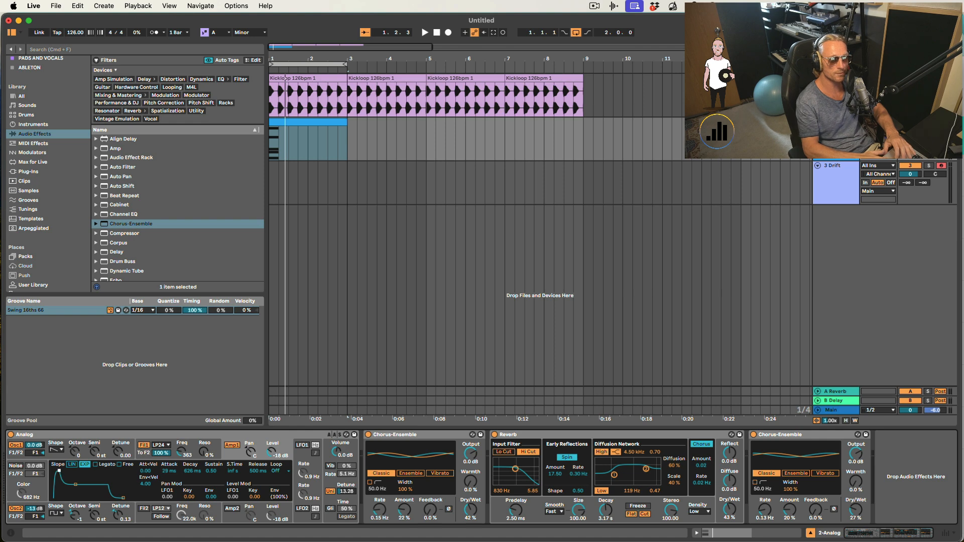
{"action": "left_click_drag", "start_coordinate": [59, 471], "coordinate": [53, 472]}
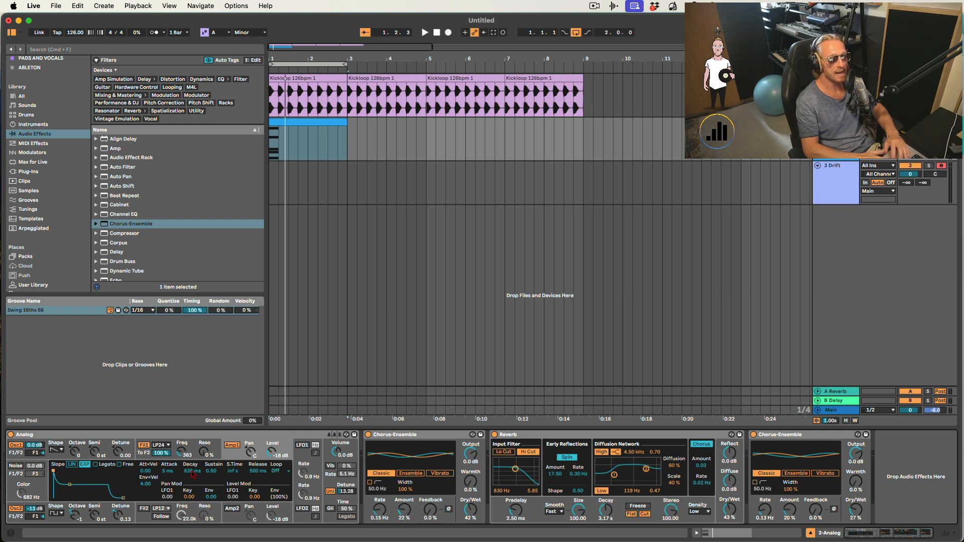
- Set the amplifier envelope's decay to 2.65 s and sustain to 0.49
{"action": "left_click_drag", "start_coordinate": [69, 484], "coordinate": [74, 488]}
{"action": "key", "text": "space"}
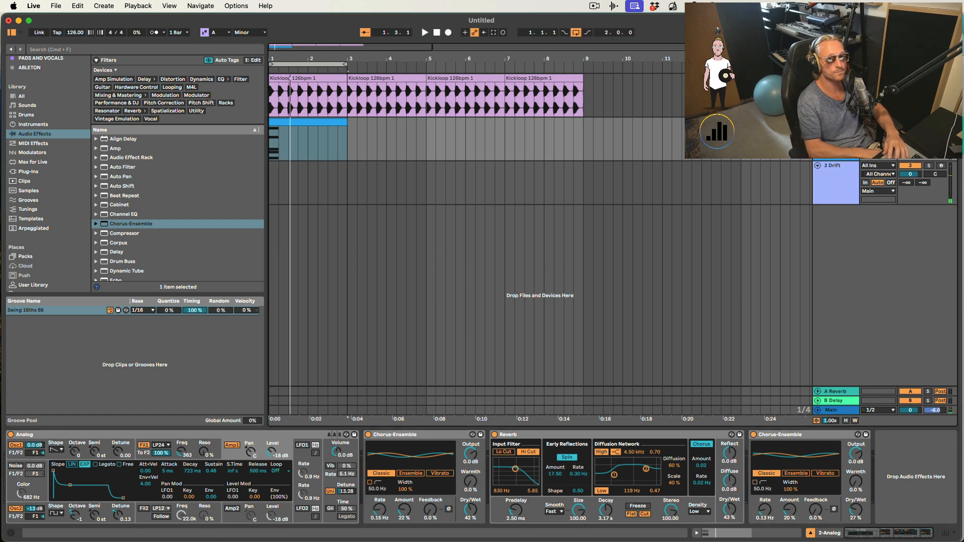
{"action": "left_click", "coordinate": [71, 486]}
{"action": "mouse_move", "coordinate": [70, 485]}
{"action": "left_mouse_down"}
{"action": "mouse_move", "coordinate": [73, 501]}
{"action": "mouse_move", "coordinate": [56, 498]}
{"action": "mouse_move", "coordinate": [74, 498]}
{"action": "mouse_move", "coordinate": [74, 485]}
{"action": "left_mouse_up"}
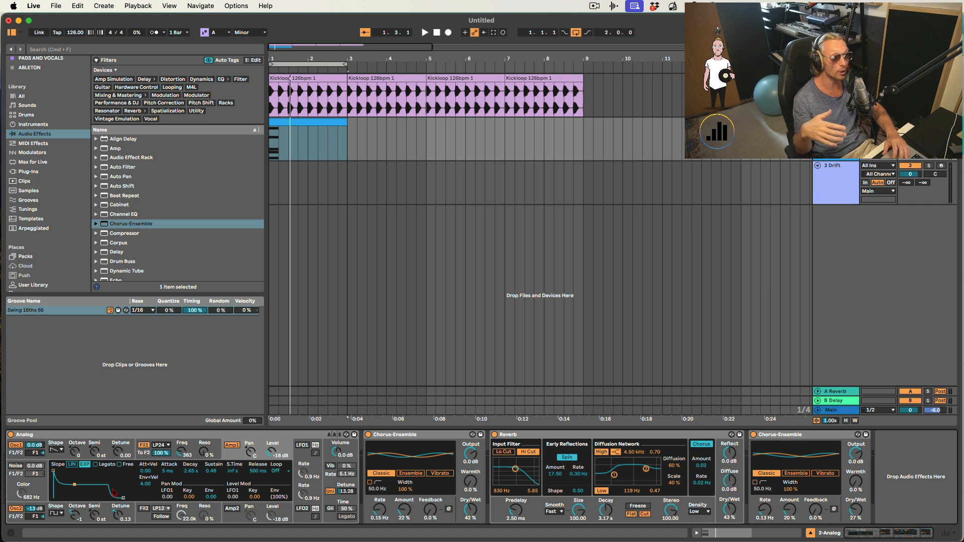
- Shorten the amplifier envelope's decay with zero sustain and set filter 1's cutoff to 712 Hz
{"action": "left_click", "coordinate": [189, 453]}
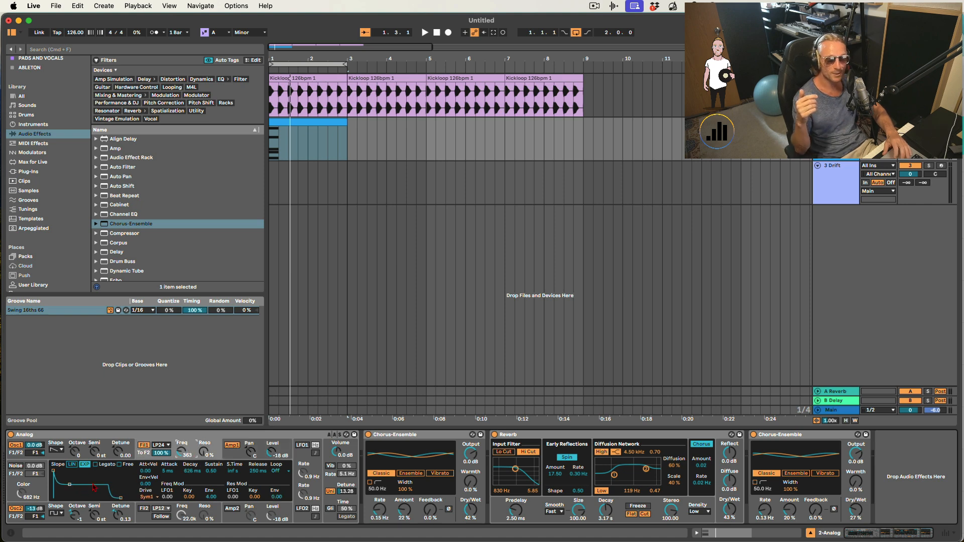
{"action": "left_click", "coordinate": [231, 453]}
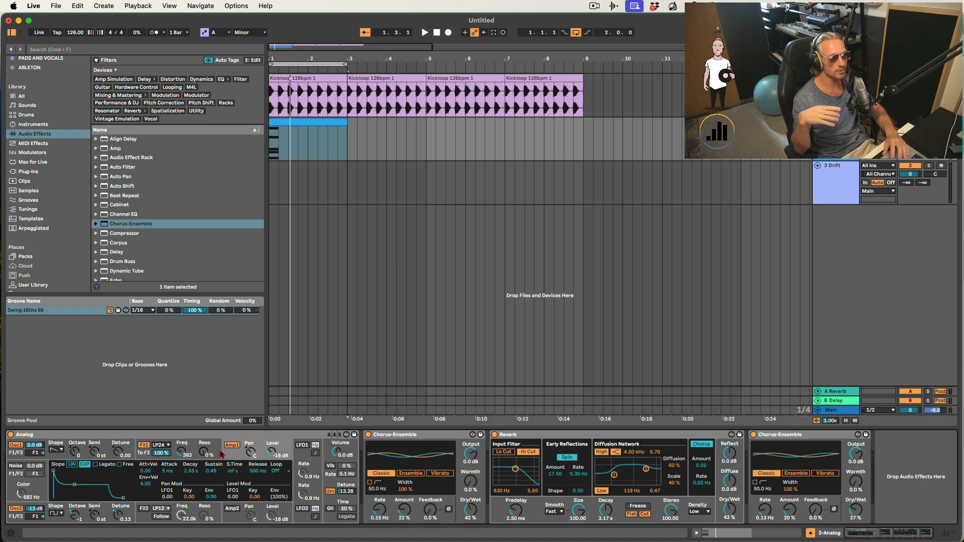
{"action": "left_click", "coordinate": [187, 456]}
{"action": "left_click", "coordinate": [232, 455]}
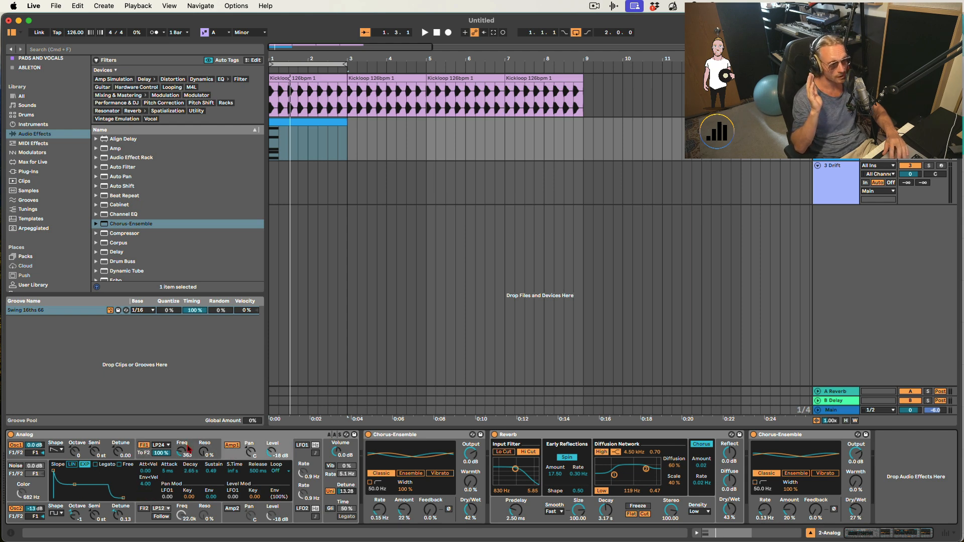
{"action": "left_click", "coordinate": [190, 450]}
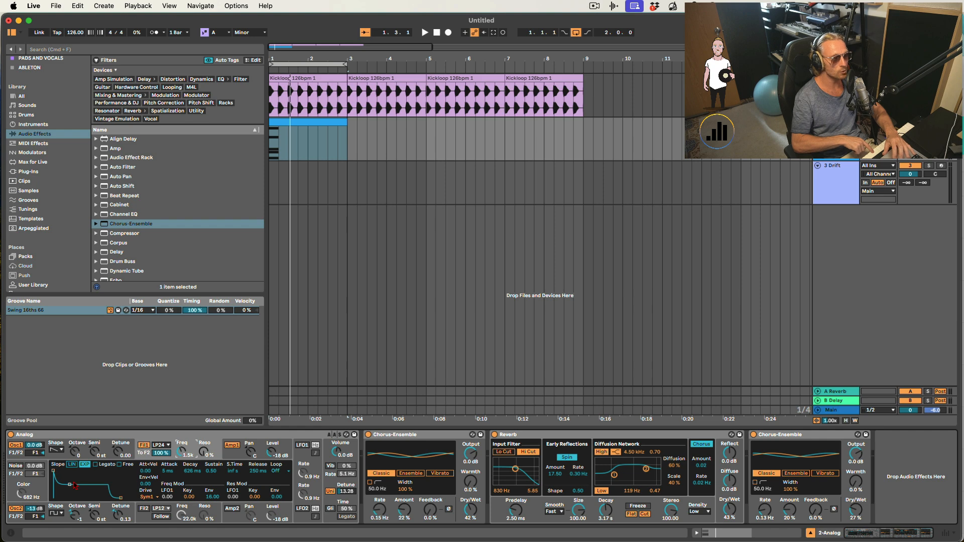
{"action": "left_click_drag", "start_coordinate": [68, 485], "coordinate": [69, 498]}
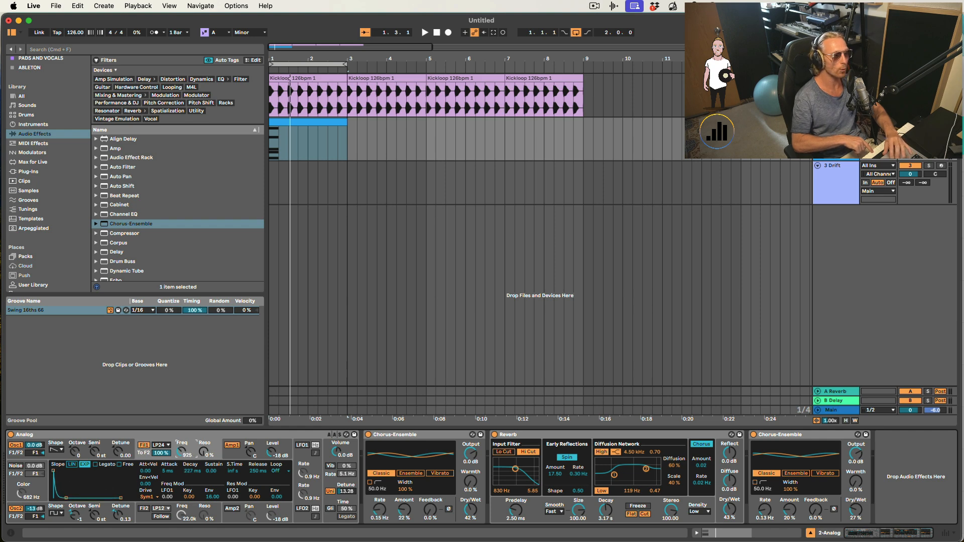
{"action": "left_click_drag", "start_coordinate": [181, 452], "coordinate": [183, 447]}
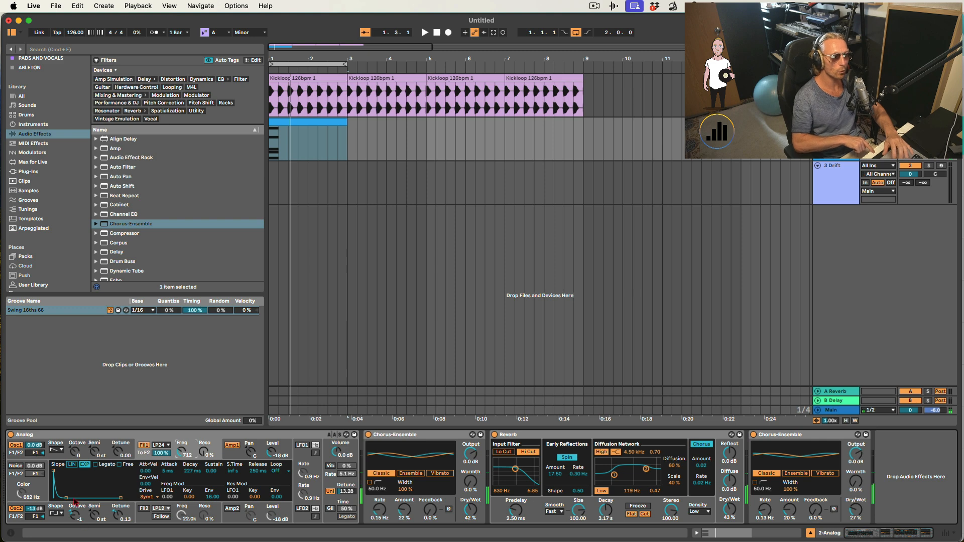
{"action": "left_click_drag", "start_coordinate": [66, 499], "coordinate": [65, 499]}
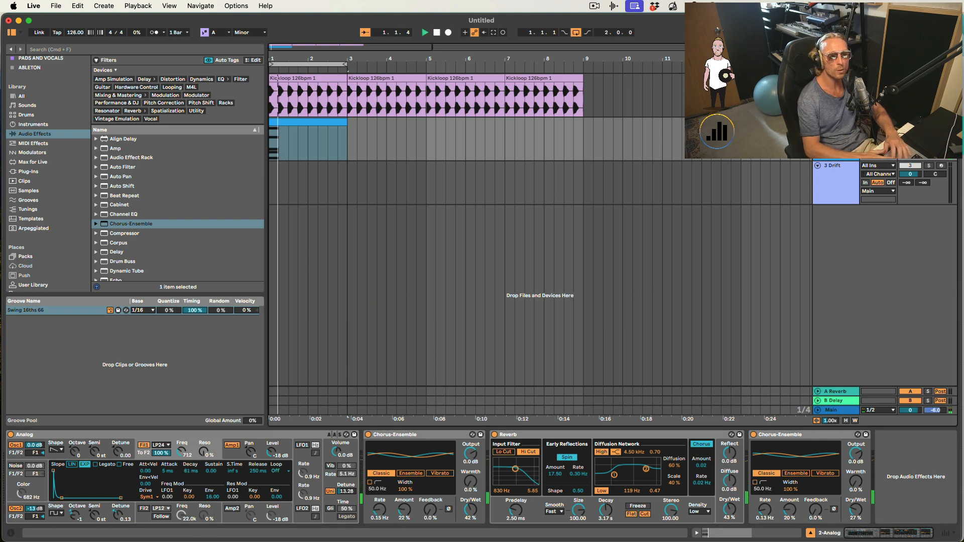
- Lengthen the amplifier envelope's decay to about 406 ms while auditioning the loop
{"action": "key", "text": "space"}
{"action": "key", "text": "space"}
{"action": "key", "text": "space"}
{"action": "key", "text": "space"}
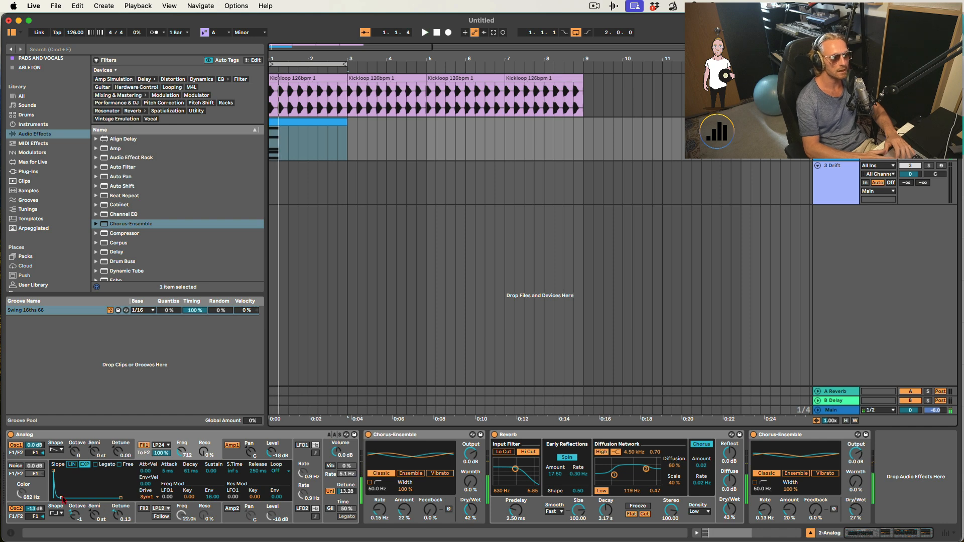
{"action": "left_click_drag", "start_coordinate": [64, 499], "coordinate": [64, 498]}
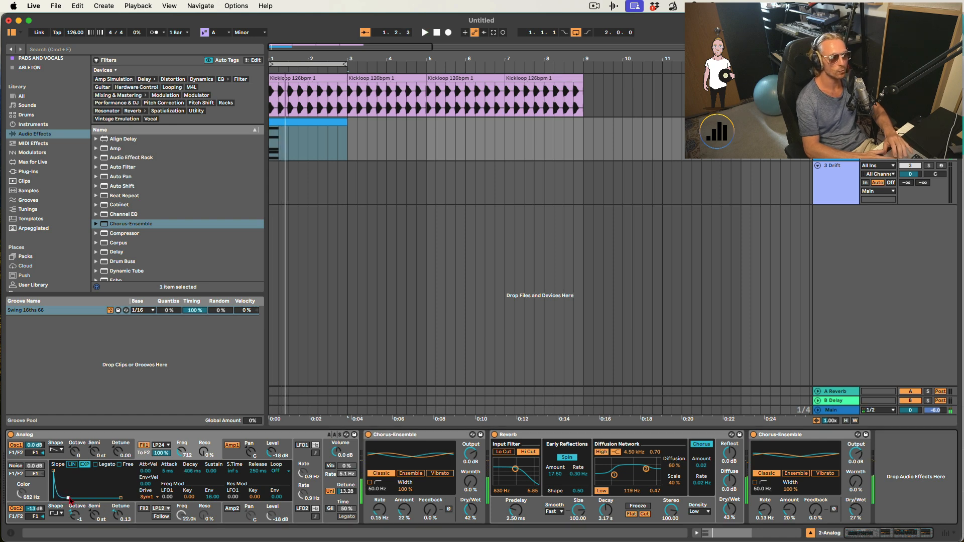
- Lengthen the A minor chord notes to fill the whole first bar and replay the clip
{"action": "key", "text": "shift+Tab"}
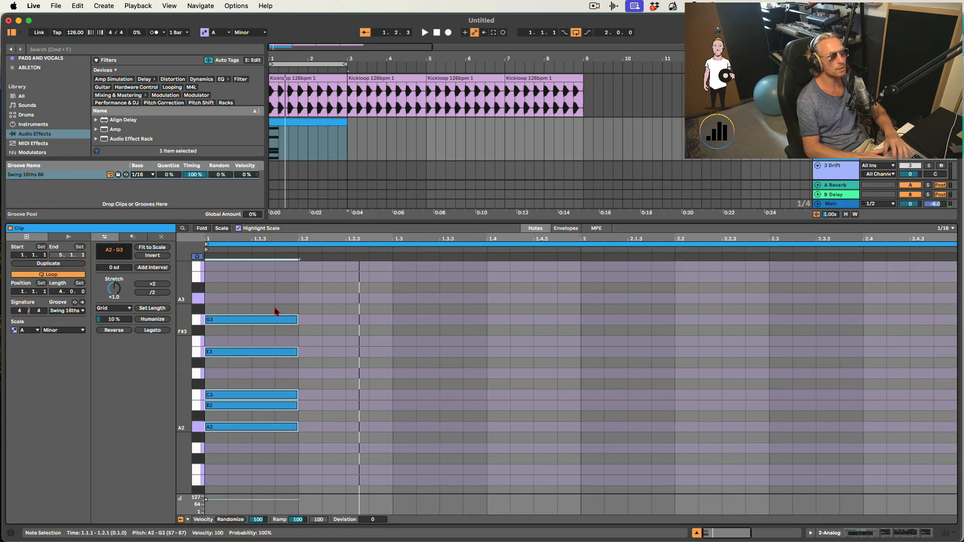
{"action": "left_click", "coordinate": [280, 472]}
{"action": "left_click_drag", "start_coordinate": [298, 428], "coordinate": [574, 411]}
{"action": "left_click", "coordinate": [574, 411]}
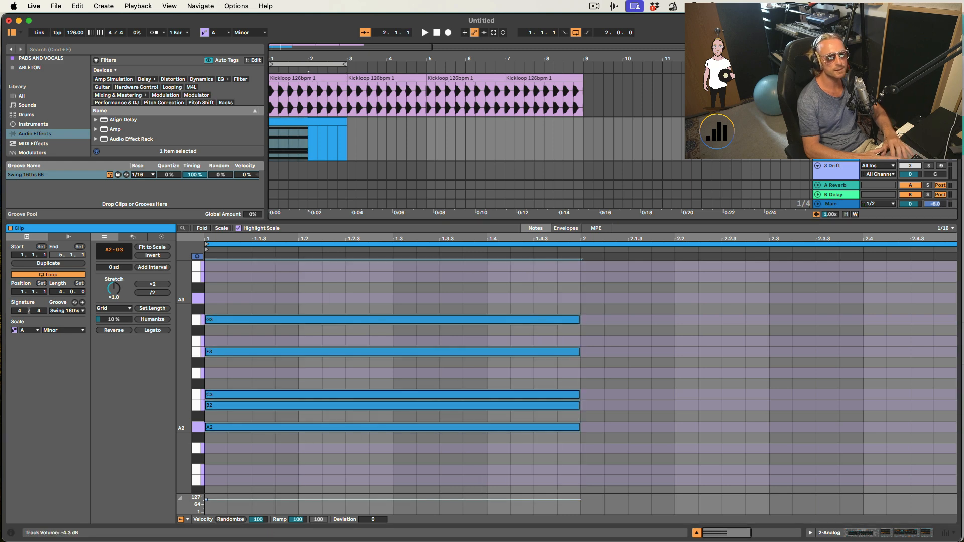
{"action": "key", "text": "space"}
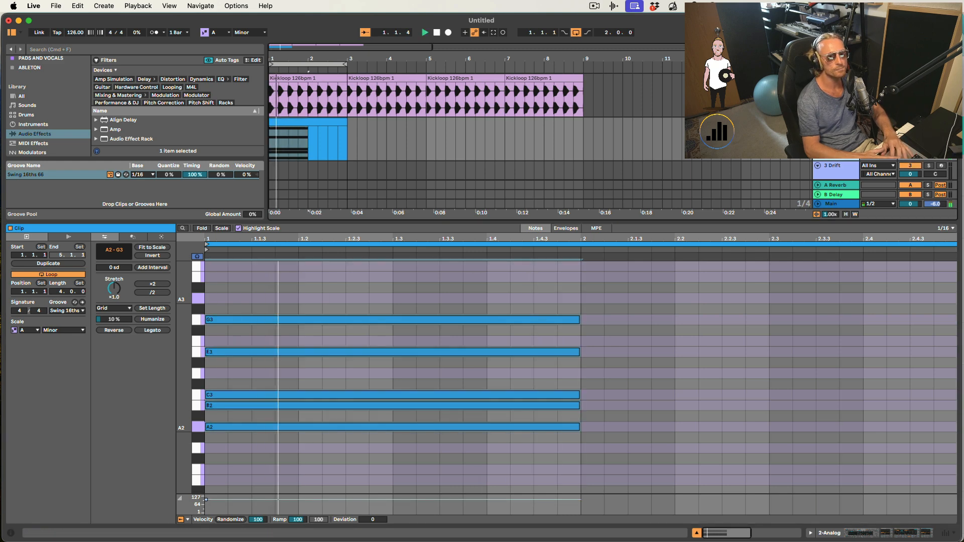
- Reshape the amplifier envelope's decay to about 1.11 s while auditioning the loop
{"action": "key", "text": "shift+Tab"}
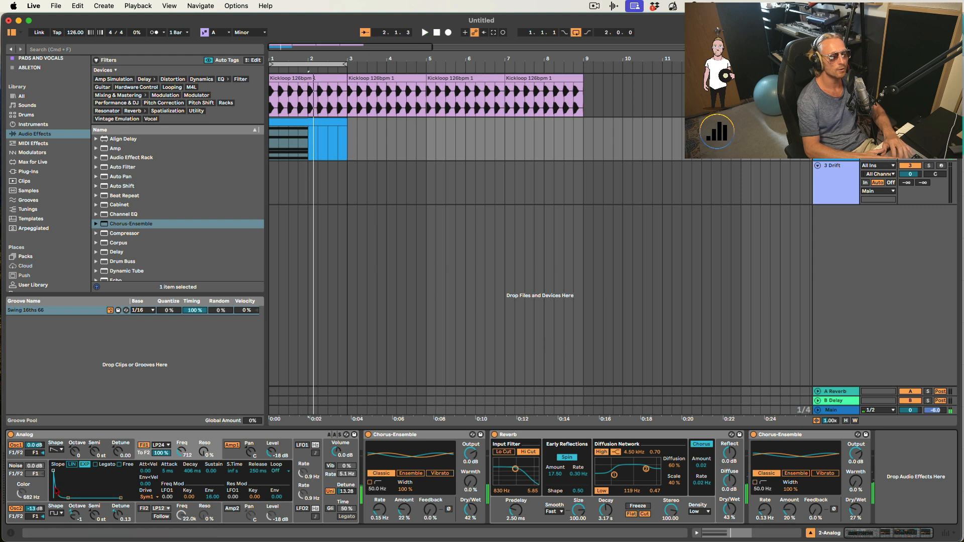
{"action": "left_click_drag", "start_coordinate": [69, 500], "coordinate": [72, 471]}
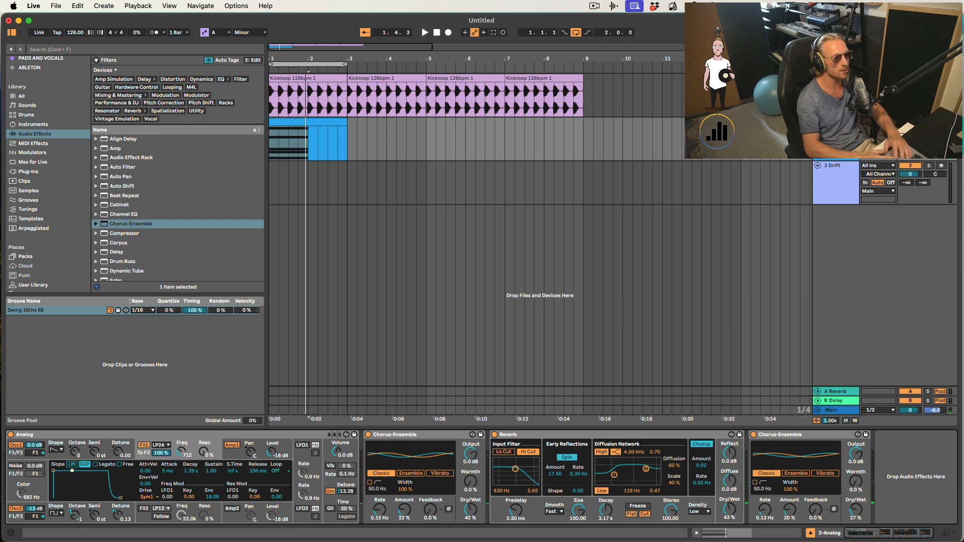
{"action": "left_click_drag", "start_coordinate": [67, 474], "coordinate": [65, 497]}
{"action": "key", "text": "space"}
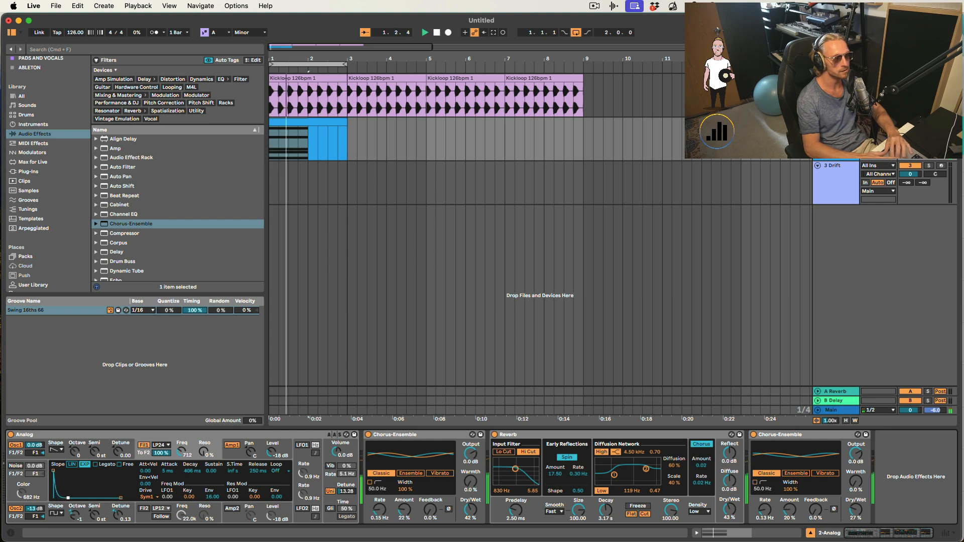
{"action": "left_click_drag", "start_coordinate": [65, 497], "coordinate": [71, 497]}
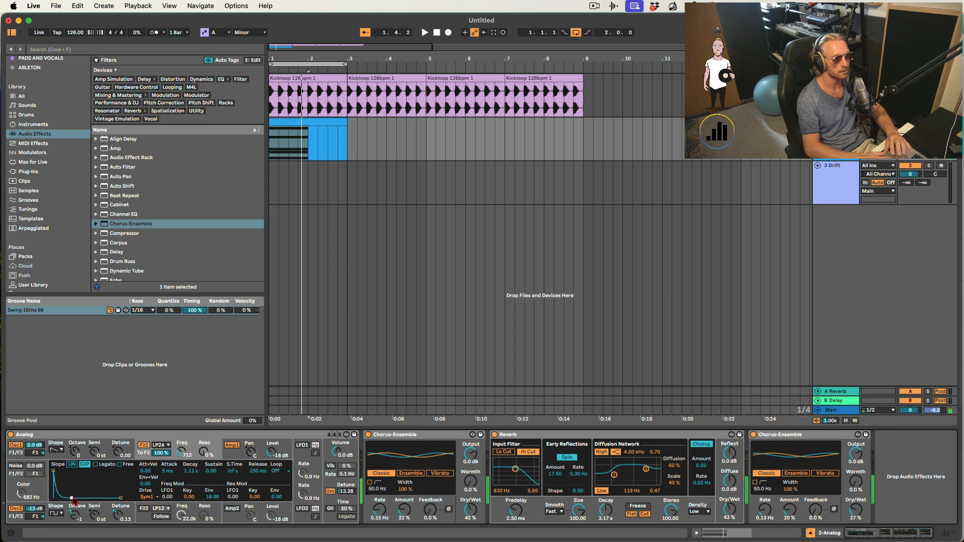
{"action": "key", "text": "space"}
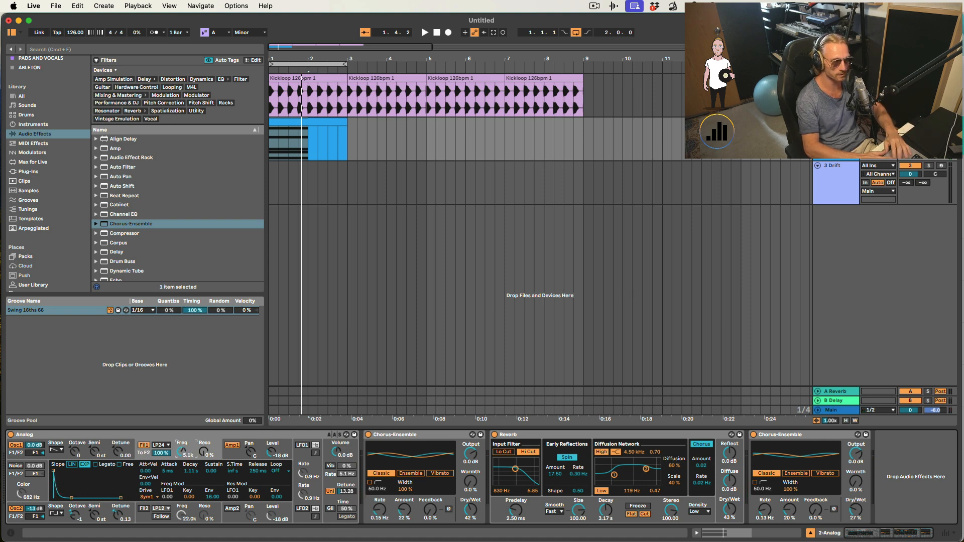
{"action": "key", "text": "space"}
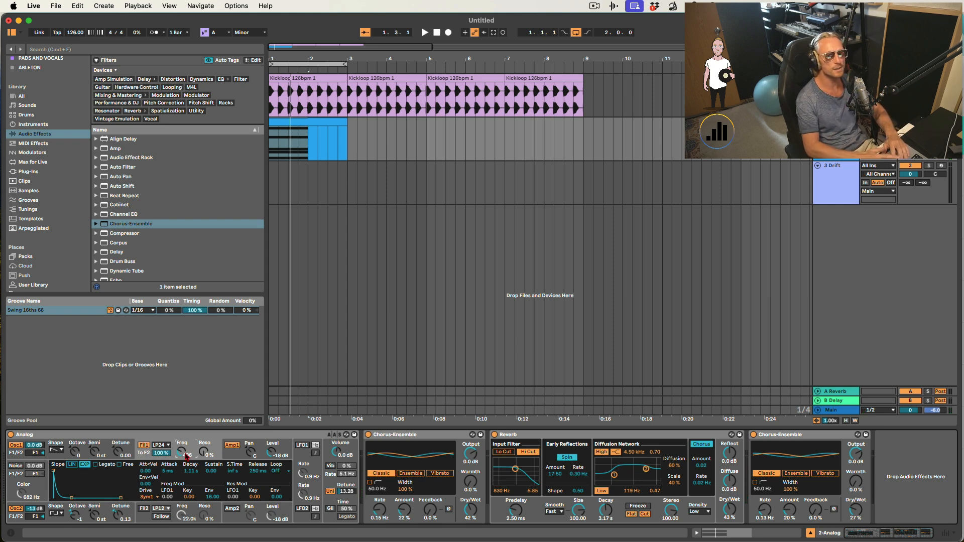
- Set the amplifier envelope's decay to about 109 ms while replaying the loop
{"action": "key", "text": "space"}
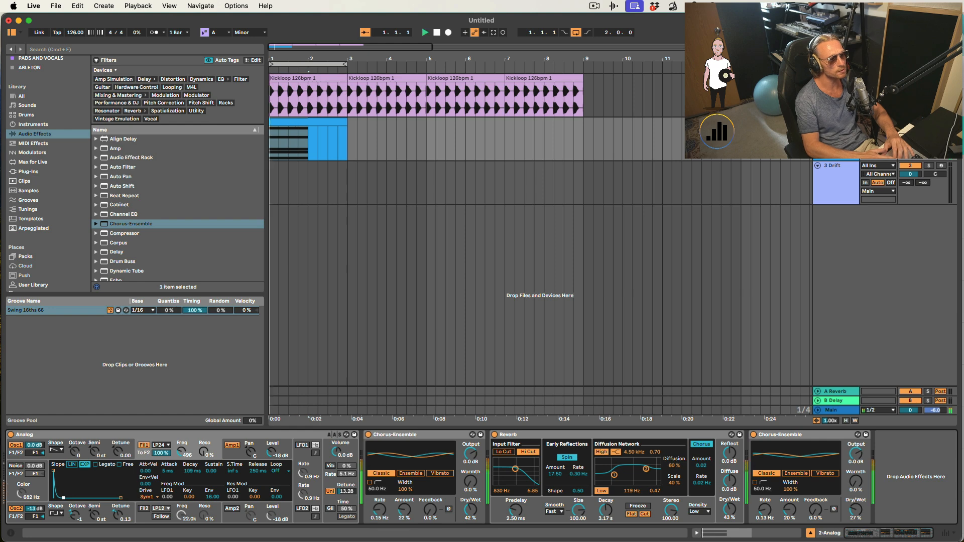
{"action": "key", "text": "space"}
{"action": "key", "text": "space"}
{"action": "left_click_drag", "start_coordinate": [66, 498], "coordinate": [64, 499]}
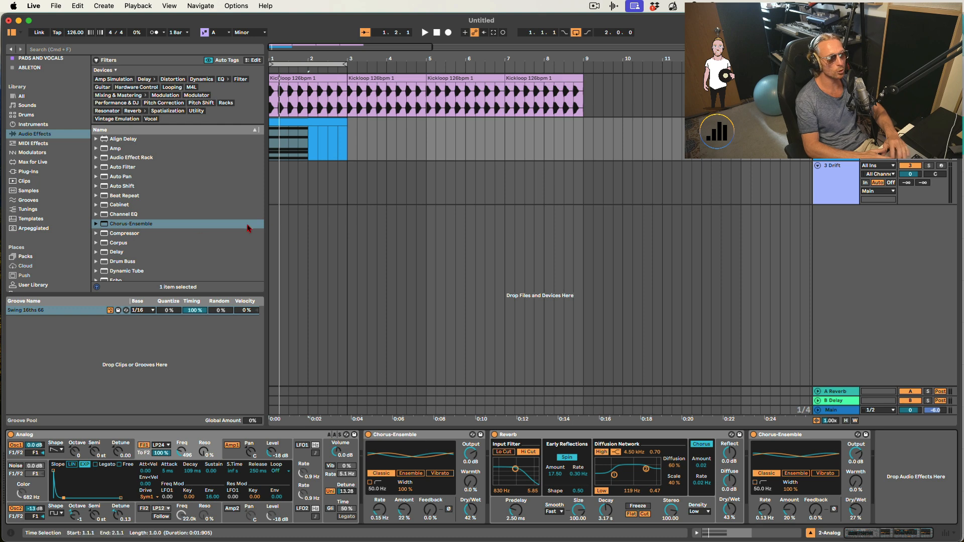
- Add an Echo device to the chain, raise its feedback to 75% and enable Ping Pong
{"action": "scroll", "coordinate": [168, 224], "scroll_direction": "down", "scroll_amount": 2}
{"action": "left_click", "coordinate": [117, 261]}
{"action": "double_click", "coordinate": [117, 261]}
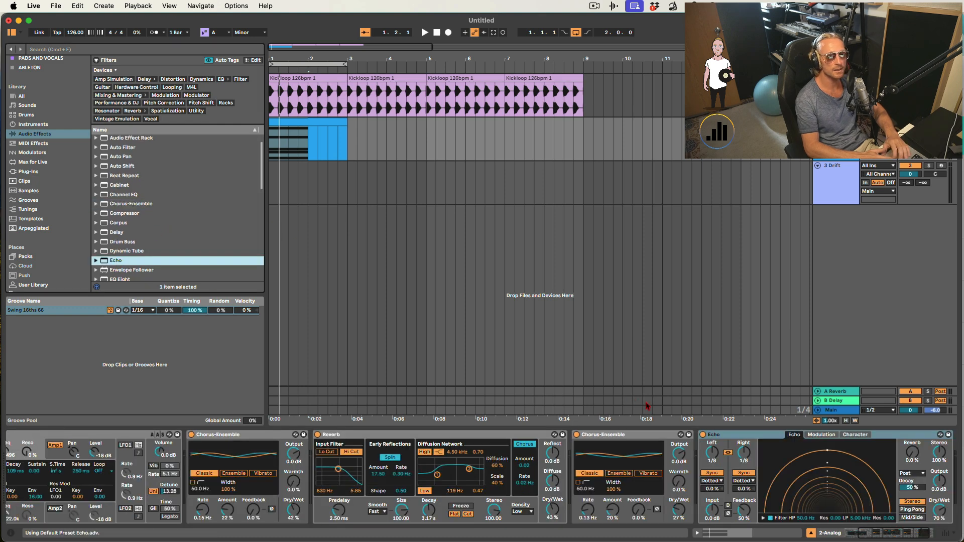
{"action": "left_click_drag", "start_coordinate": [744, 508], "coordinate": [744, 497]}
{"action": "key", "text": "space"}
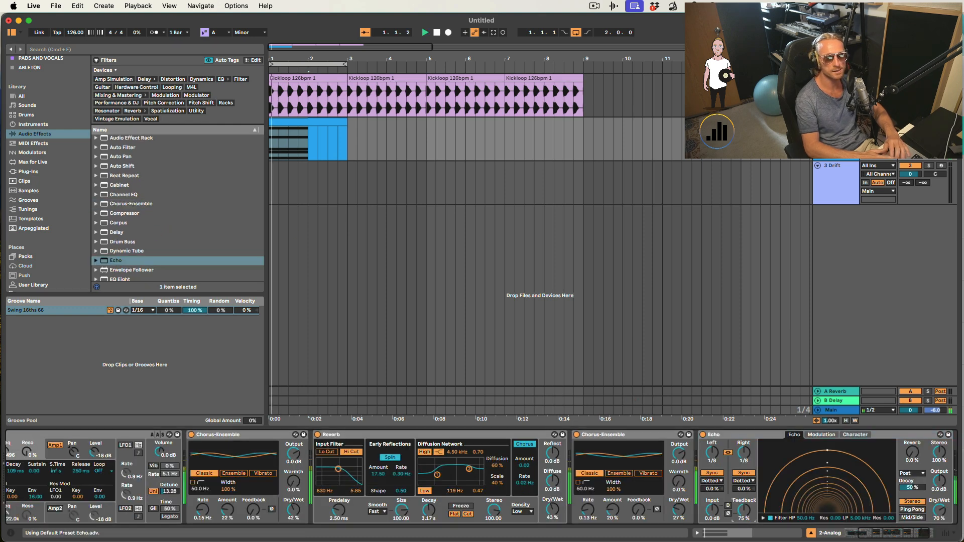
{"action": "left_click", "coordinate": [912, 510]}
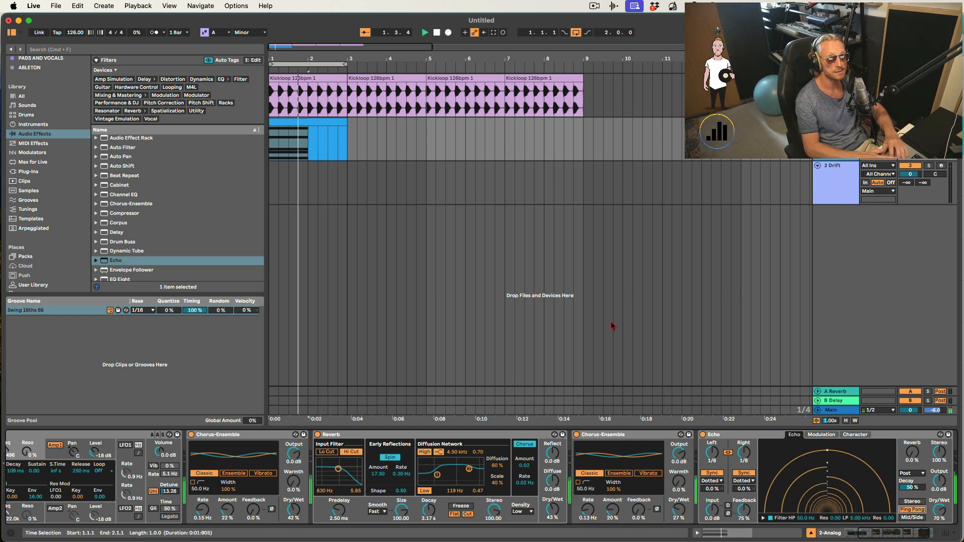
- Loop the whole arrangement and duplicate the chord clip to fill eight bars
{"action": "key", "text": "super+a"}
{"action": "key", "text": "super+l"}
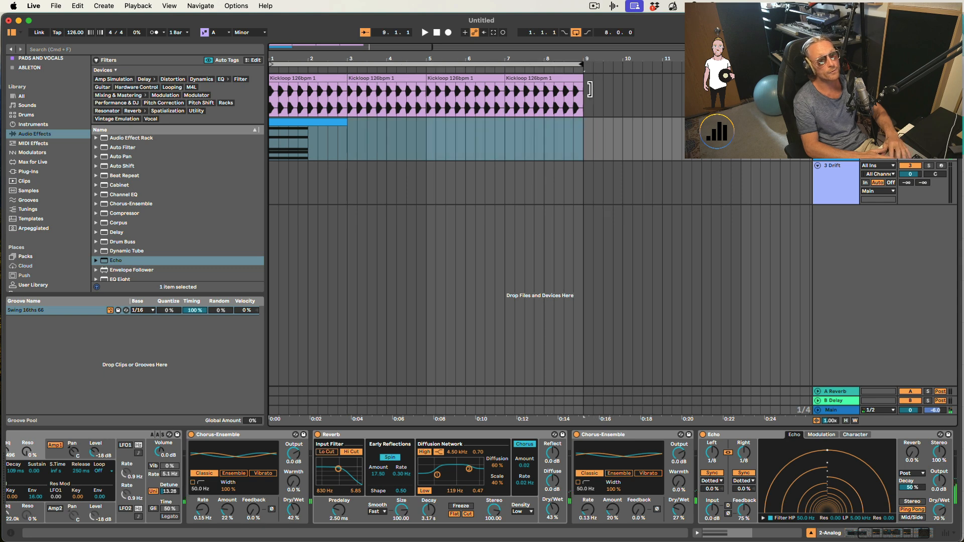
{"action": "left_click", "coordinate": [289, 121]}
{"action": "key", "text": "super+d"}
{"action": "key", "text": "super+d"}
{"action": "key", "text": "super+d"}
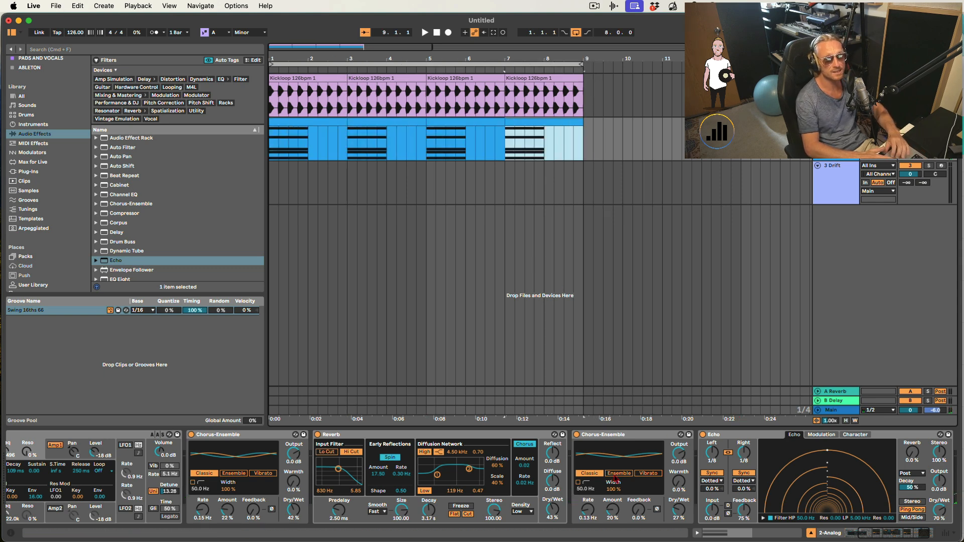
- Lower the Echo's dry/wet to 46%
{"action": "left_click_drag", "start_coordinate": [942, 512], "coordinate": [943, 532]}
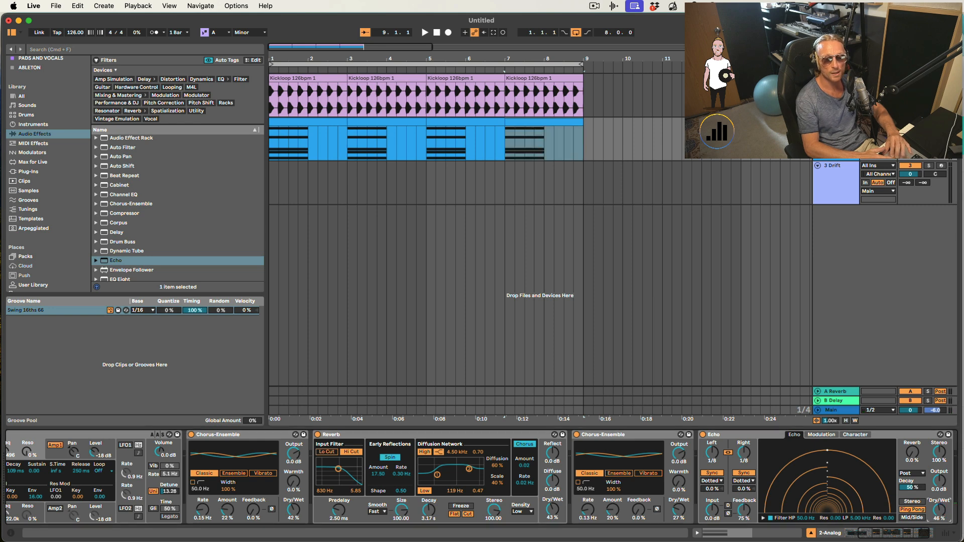
- Draw stepped automation for filter 1's cutoff frequency across the eight-bar chord clips
{"action": "scroll", "coordinate": [603, 477], "scroll_direction": "left", "scroll_amount": 5}
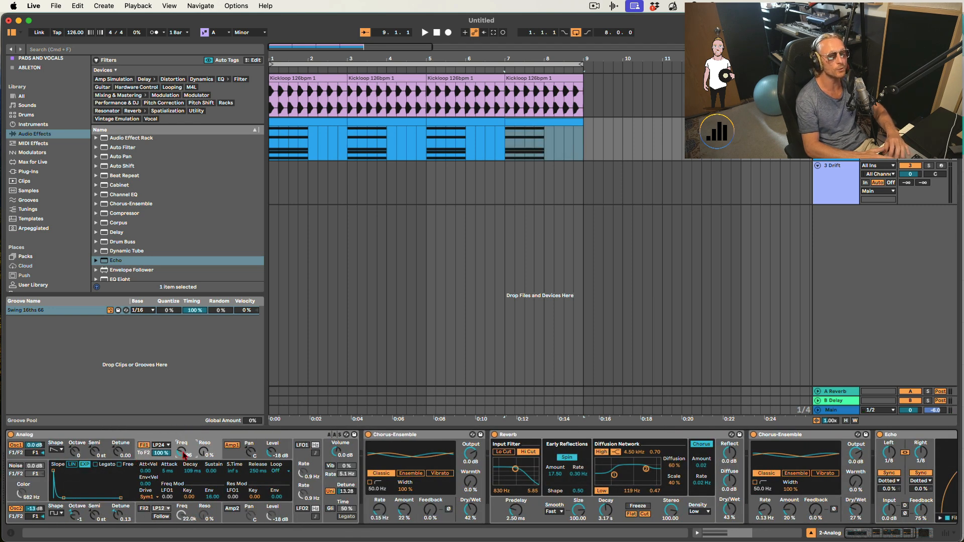
{"action": "key", "text": "a"}
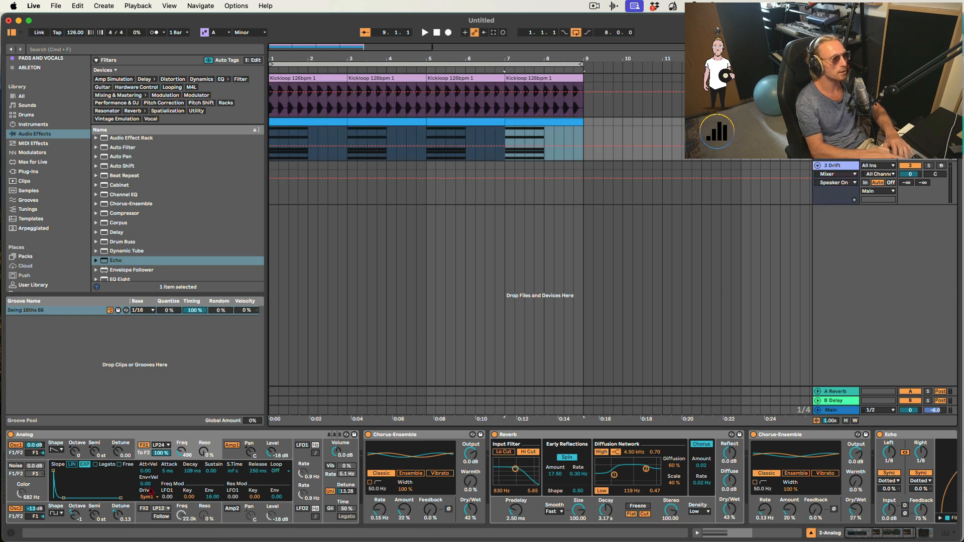
{"action": "left_click", "coordinate": [179, 455]}
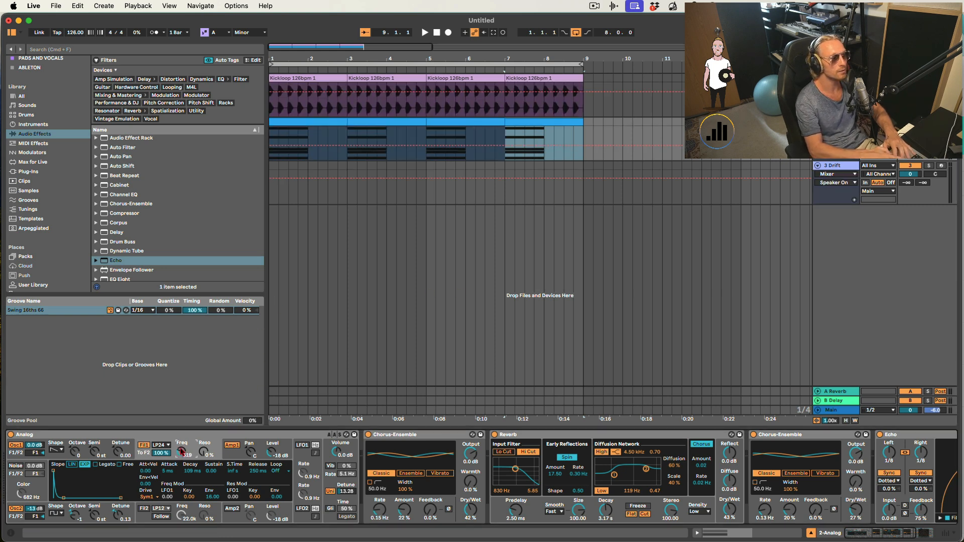
{"action": "left_click", "coordinate": [272, 150]}
{"action": "mouse_move", "coordinate": [272, 150]}
{"action": "left_mouse_down"}
{"action": "mouse_move", "coordinate": [419, 145]}
{"action": "mouse_move", "coordinate": [430, 156]}
{"action": "mouse_move", "coordinate": [468, 157]}
{"action": "mouse_move", "coordinate": [505, 140]}
{"action": "mouse_move", "coordinate": [563, 145]}
{"action": "left_mouse_up"}
{"action": "key", "text": "space"}
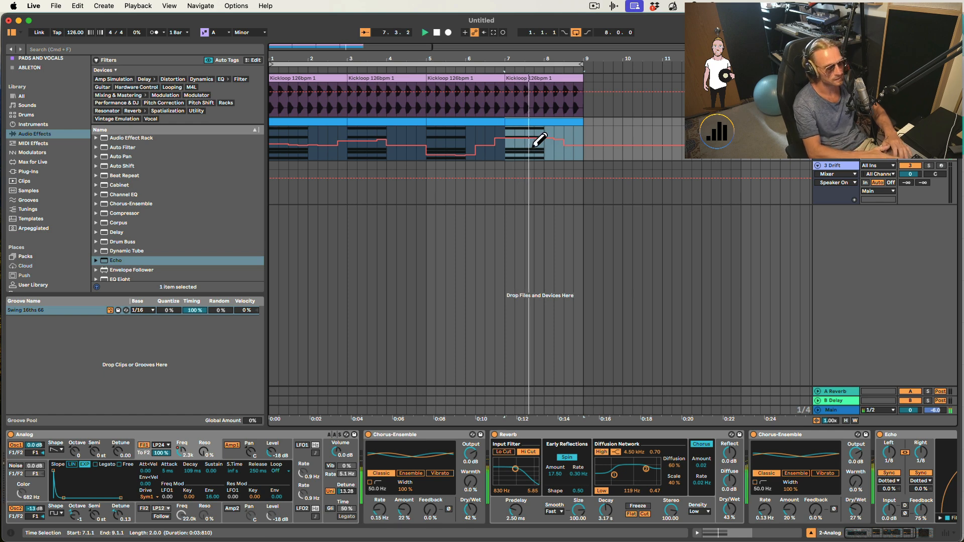
{"action": "key", "text": "b"}
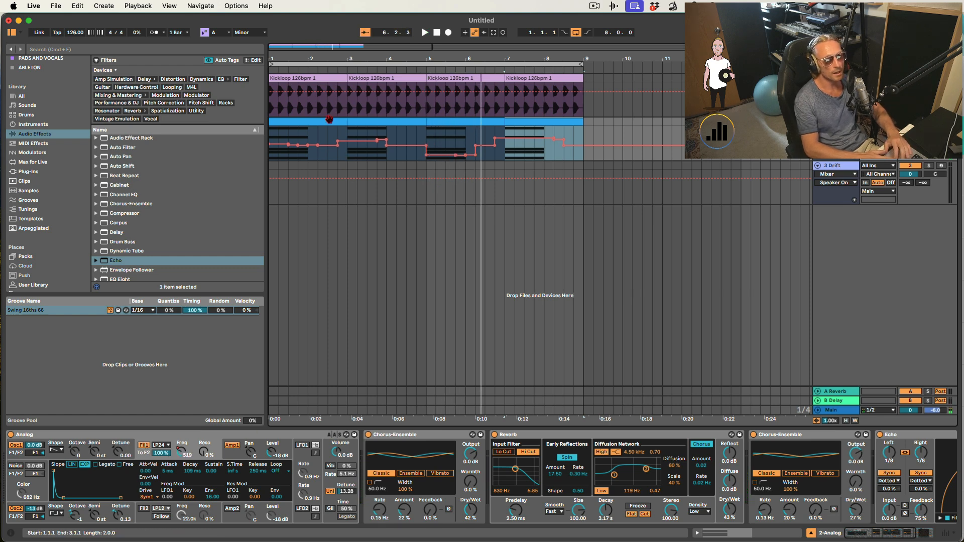
- Open the first chord clip and shorten its notes to about an eighth note
{"action": "left_click", "coordinate": [302, 119]}
{"action": "double_click", "coordinate": [303, 119]}
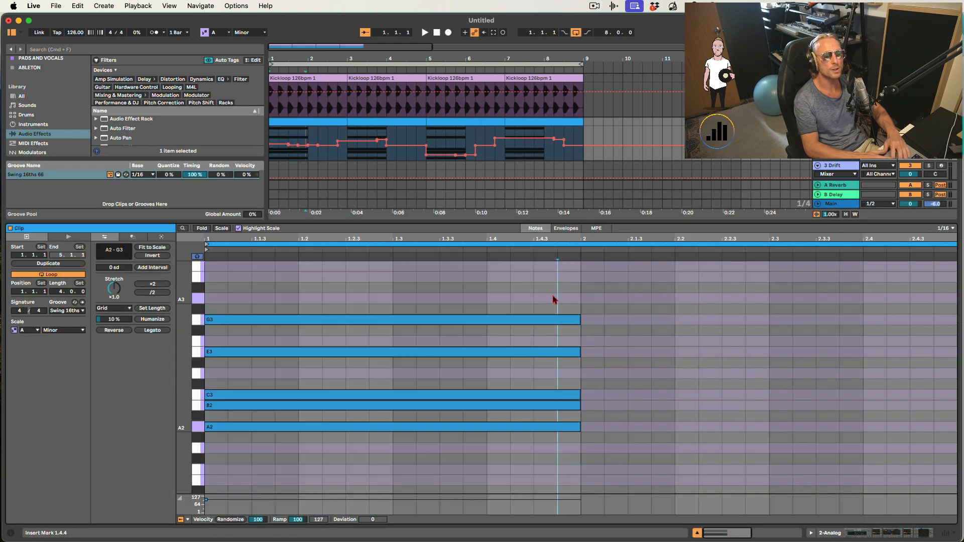
{"action": "left_click_drag", "start_coordinate": [580, 431], "coordinate": [258, 440]}
{"action": "key", "text": "space"}
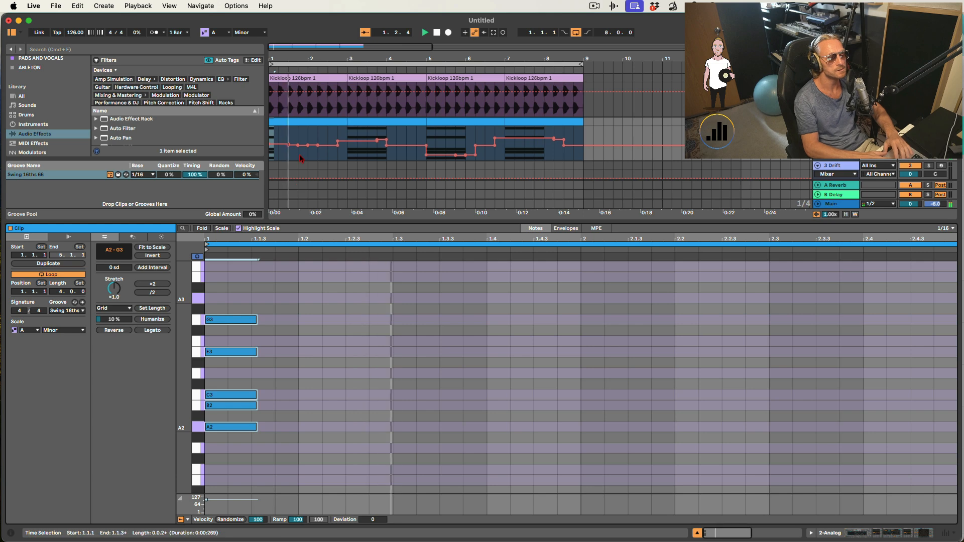
- Select the two chord clips spanning bars 3 to 5 and duplicate them
{"action": "left_click", "coordinate": [331, 122]}
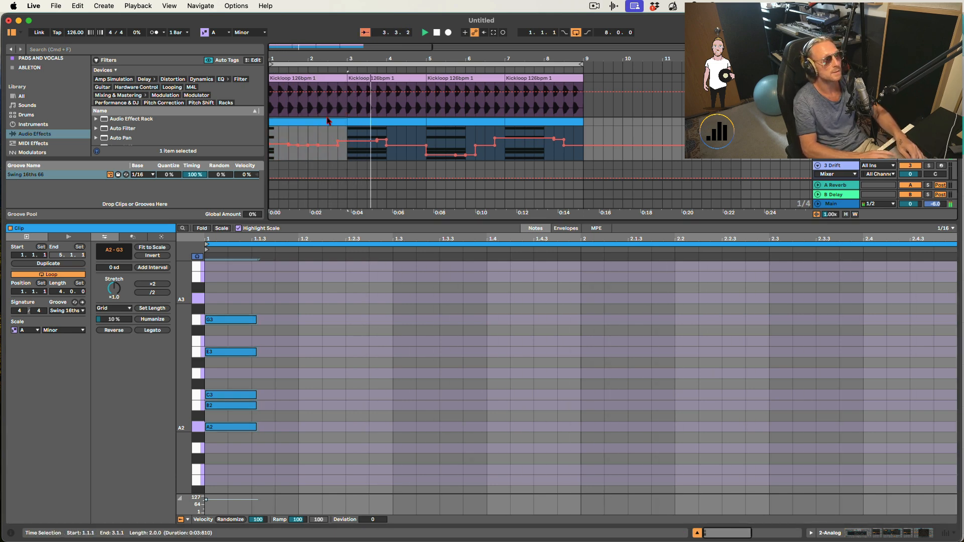
{"action": "left_click", "coordinate": [358, 121], "text": "shift"}
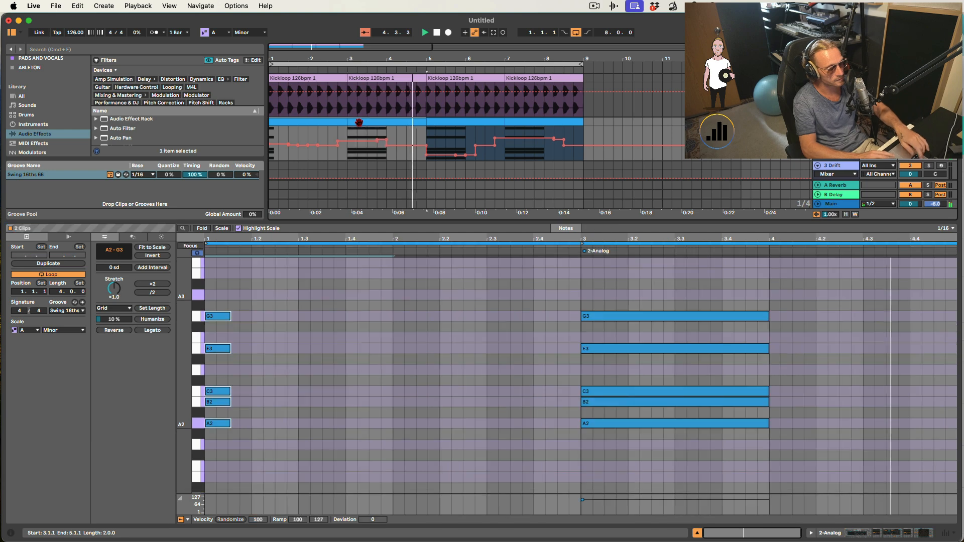
{"action": "key", "text": "super+d"}
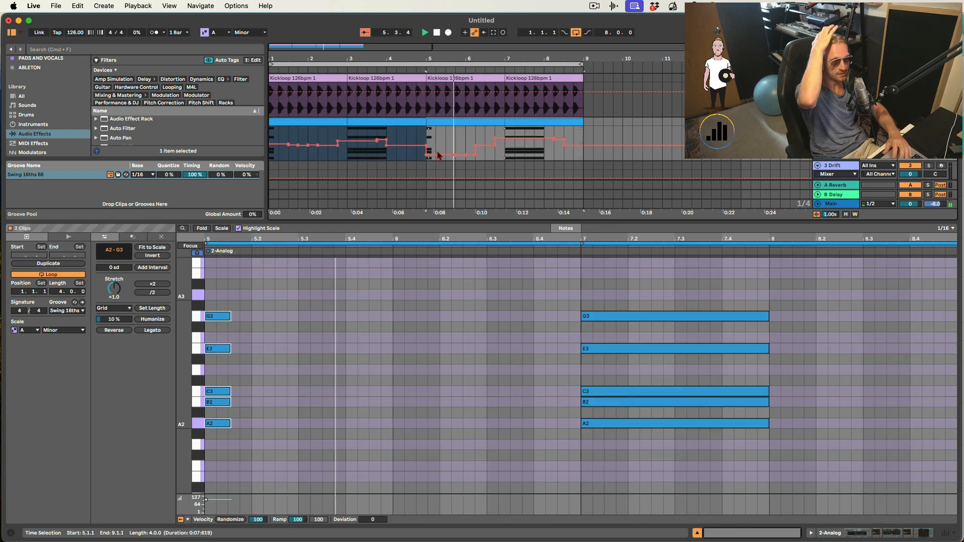
- Redraw the filter cutoff automation around bar 5 with the Draw tool while the loop plays
{"action": "key", "text": "space"}
{"action": "key", "text": "b"}
{"action": "left_click_drag", "start_coordinate": [433, 156], "coordinate": [450, 156]}
{"action": "left_click", "coordinate": [432, 123]}
{"action": "key", "text": "space"}
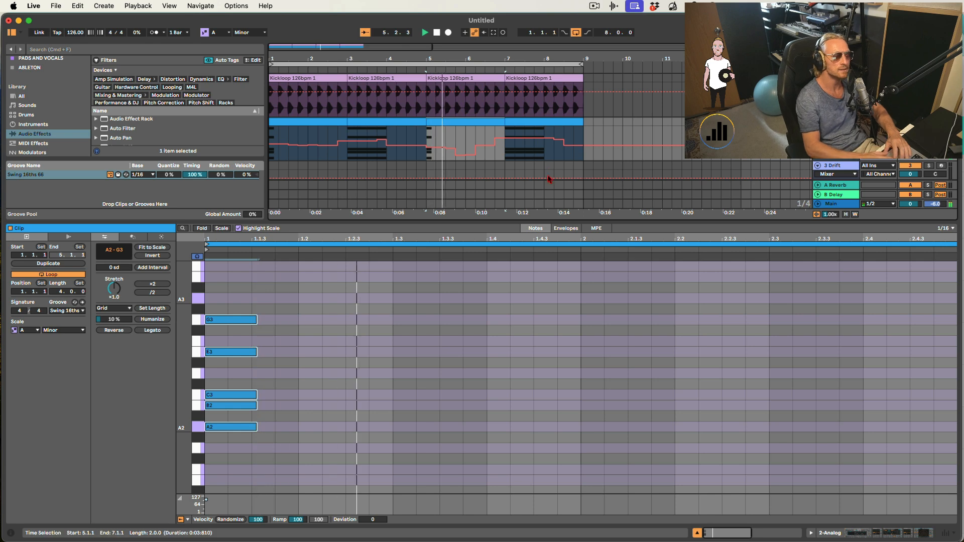
{"action": "key", "text": "super+alt+l"}
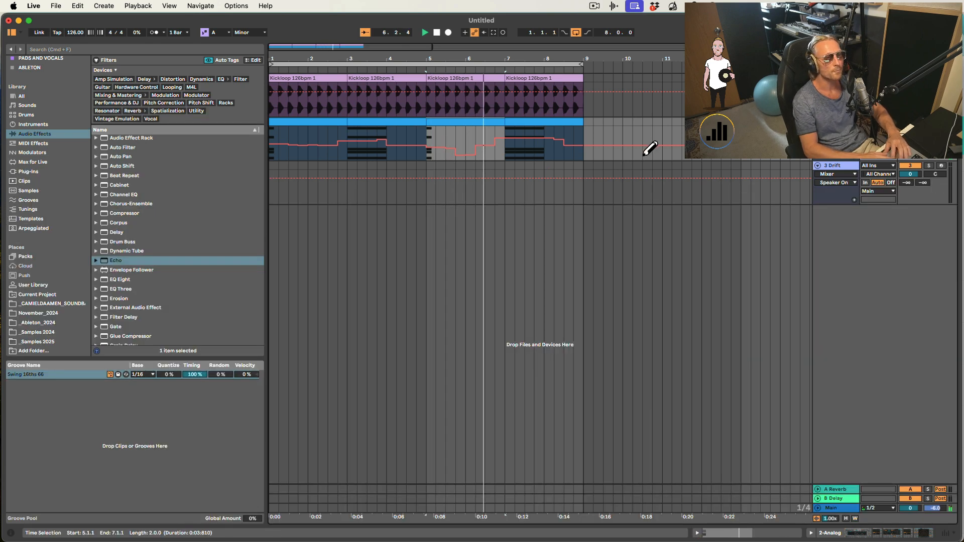
{"action": "key", "text": "b"}
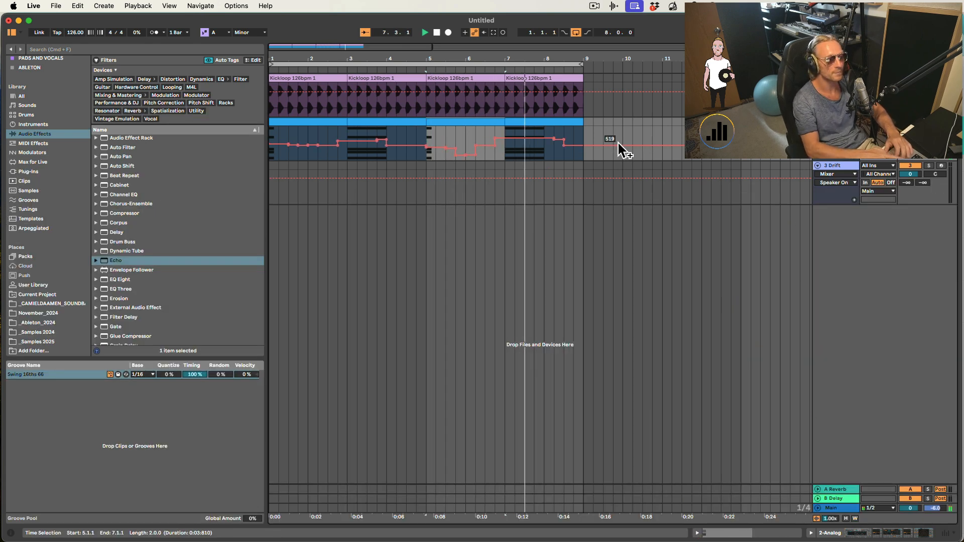
{"action": "mouse_move", "coordinate": [445, 60]}
{"action": "left_mouse_down"}
{"action": "mouse_move", "coordinate": [416, 52]}
{"action": "mouse_move", "coordinate": [331, 60]}
{"action": "left_mouse_up"}
{"action": "key", "text": "space"}
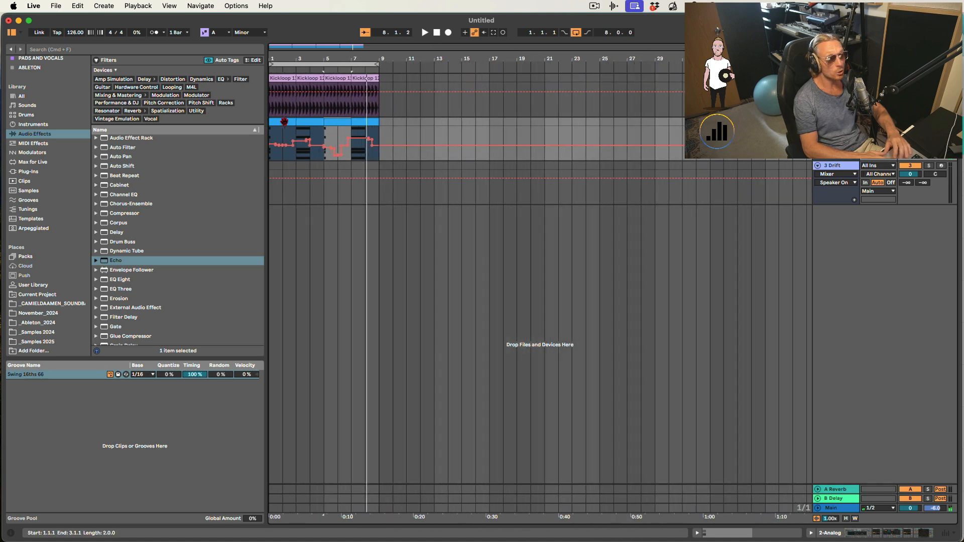
{"action": "left_click", "coordinate": [282, 122]}
{"action": "key", "text": "shift+Tab"}
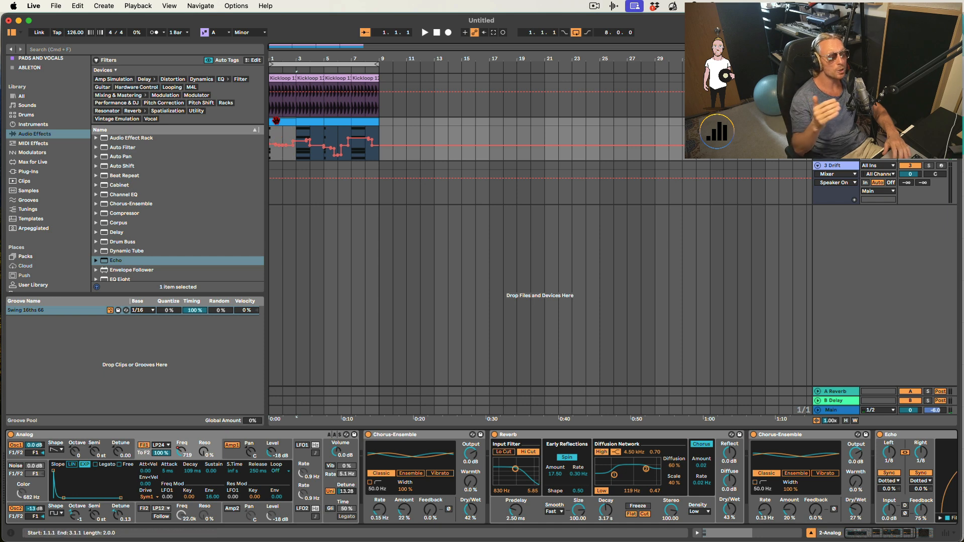
{"action": "left_click", "coordinate": [307, 129]}
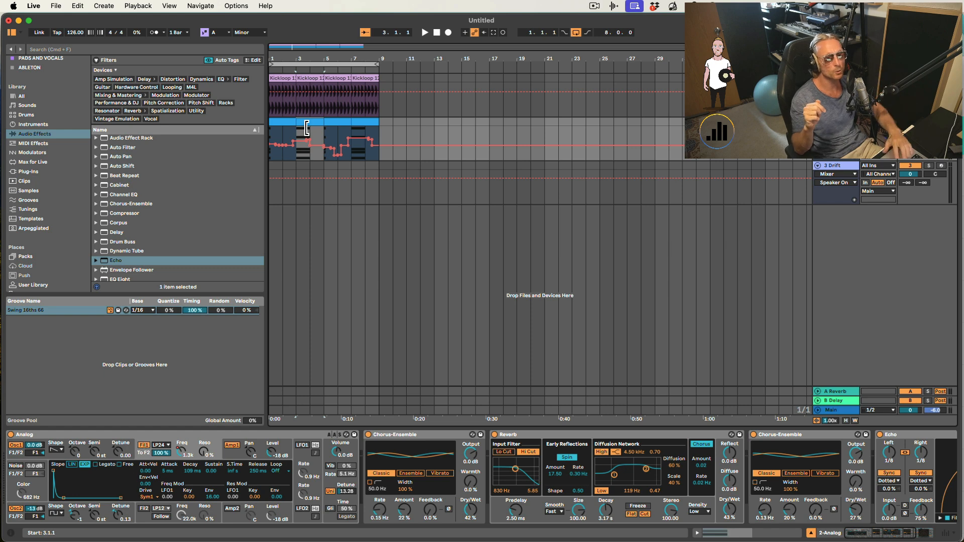
- Open the first chord clip and audition its chord notes one at a time
{"action": "double_click", "coordinate": [282, 121]}
{"action": "left_click", "coordinate": [221, 427]}
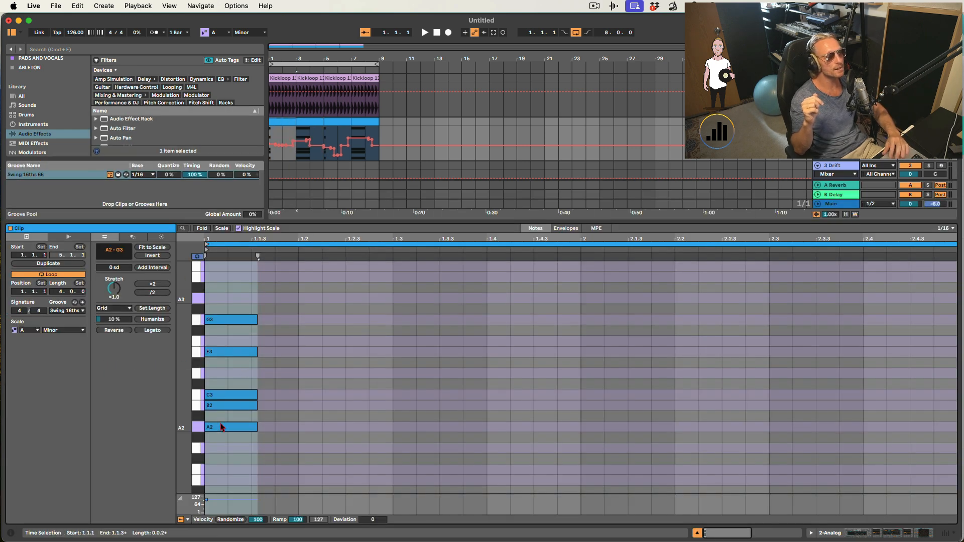
{"action": "left_click", "coordinate": [218, 426]}
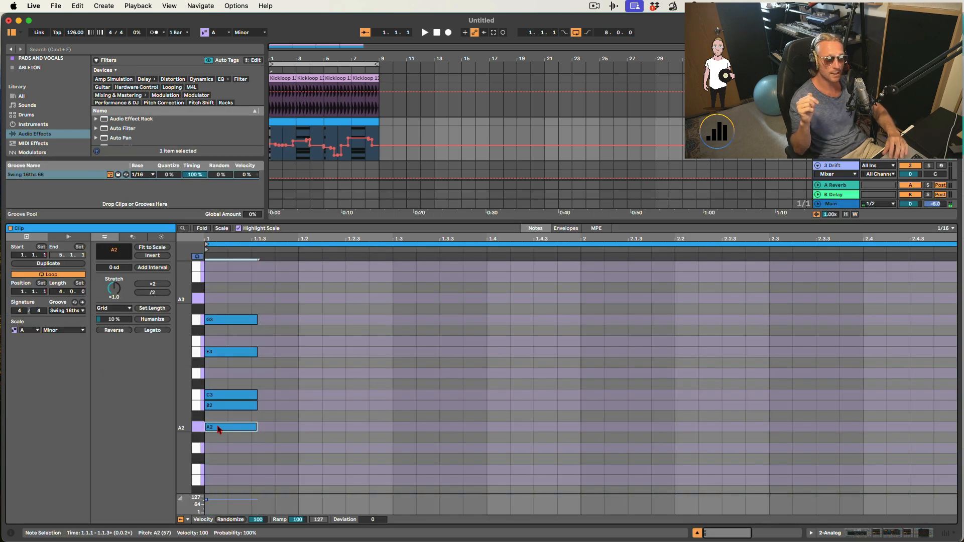
{"action": "left_click", "coordinate": [217, 396]}
{"action": "left_click", "coordinate": [216, 352]}
{"action": "left_click", "coordinate": [215, 320]}
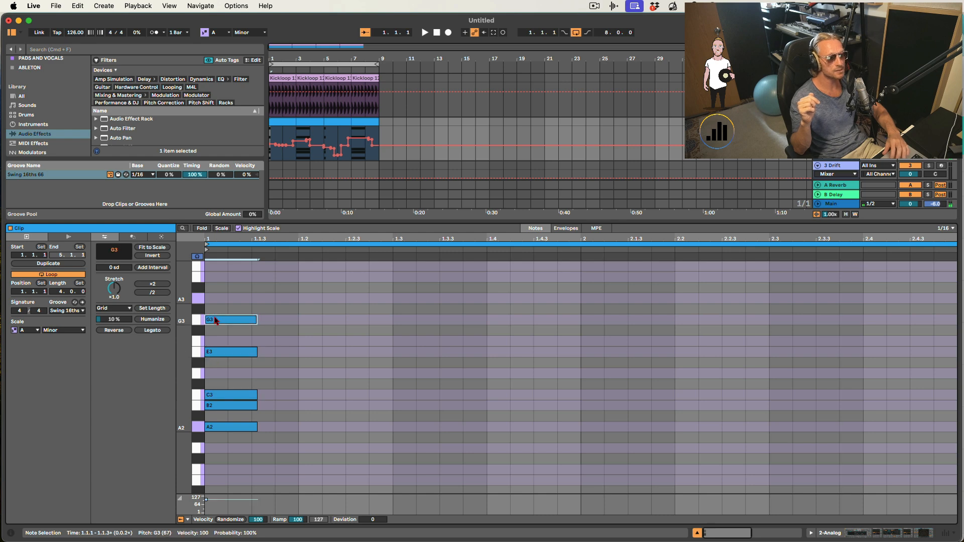
{"action": "left_click", "coordinate": [219, 406]}
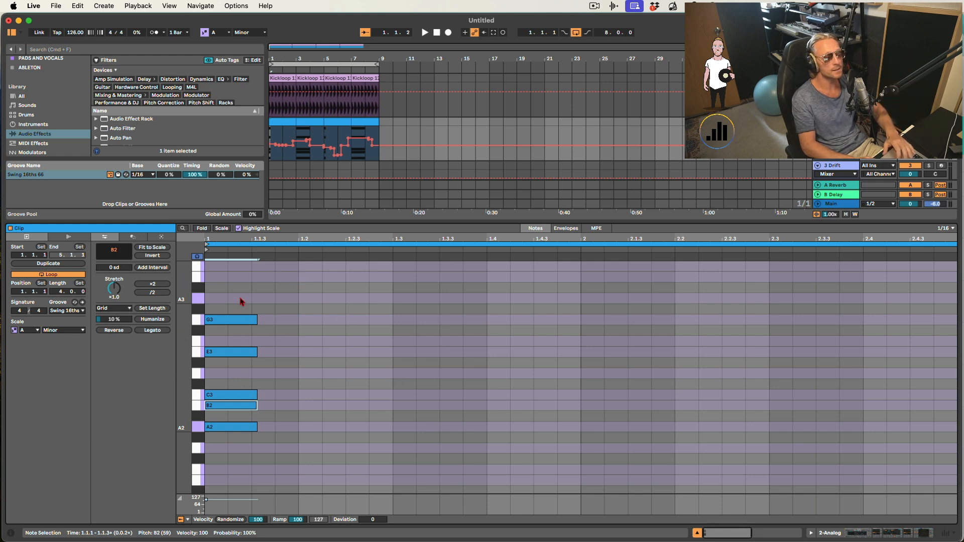
- Select all the chord notes, duplicate them and move the copy to beat 1.4
{"action": "left_click", "coordinate": [231, 462]}
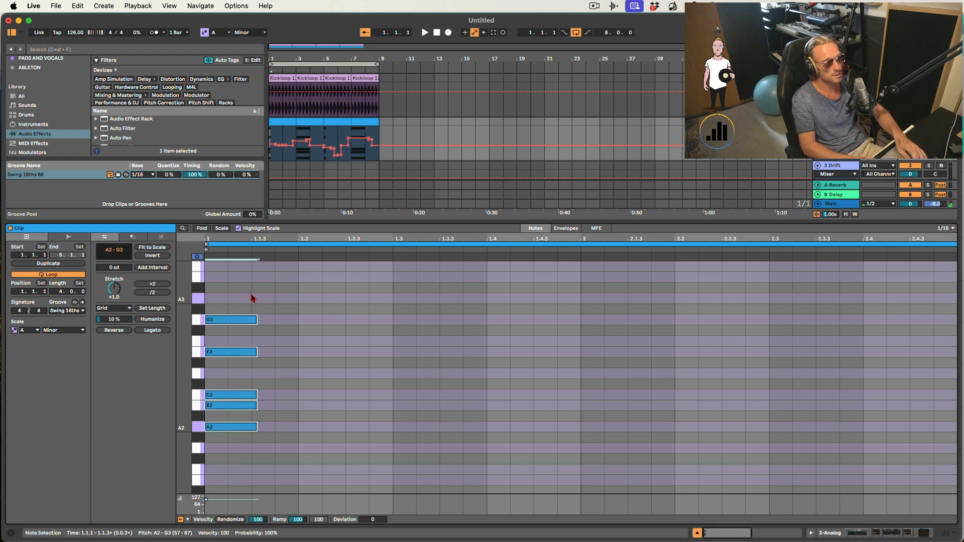
{"action": "key", "text": "super+d"}
{"action": "key", "text": "Right"}
{"action": "key", "text": "Right"}
{"action": "key", "text": "Right"}
{"action": "key", "text": "Right"}
{"action": "key", "text": "Right"}
{"action": "key", "text": "Right"}
{"action": "key", "text": "Right"}
{"action": "key", "text": "Right"}
{"action": "key", "text": "Right"}
{"action": "key", "text": "Right"}
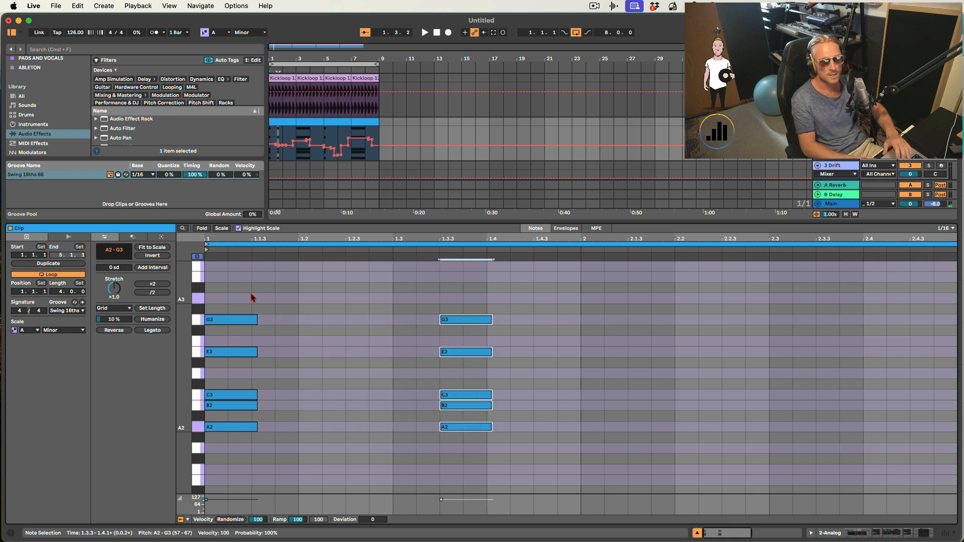
- Raise the copied C3 and B2 notes by an octave
{"action": "left_click", "coordinate": [498, 397]}
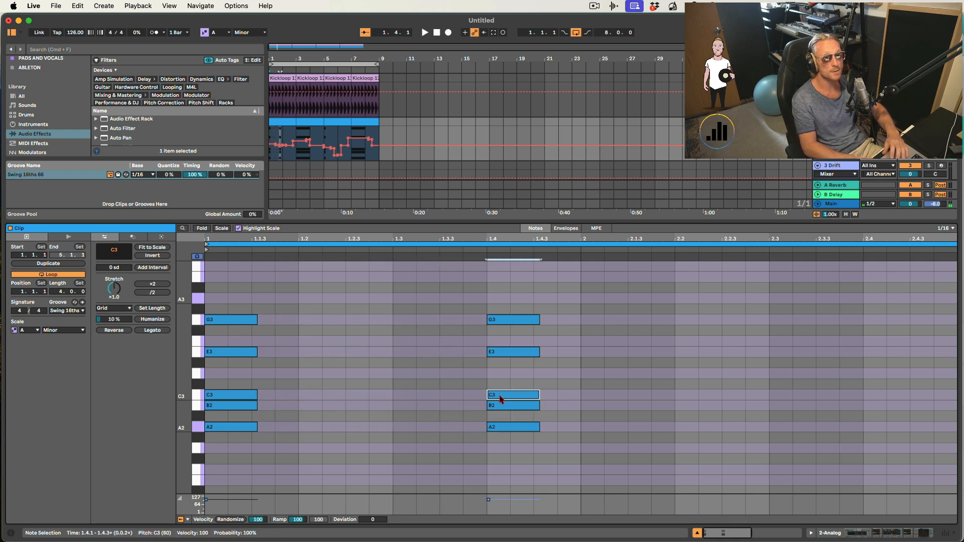
{"action": "key", "text": "shift+Up"}
{"action": "left_click", "coordinate": [505, 406]}
{"action": "key", "text": "shift+Up"}
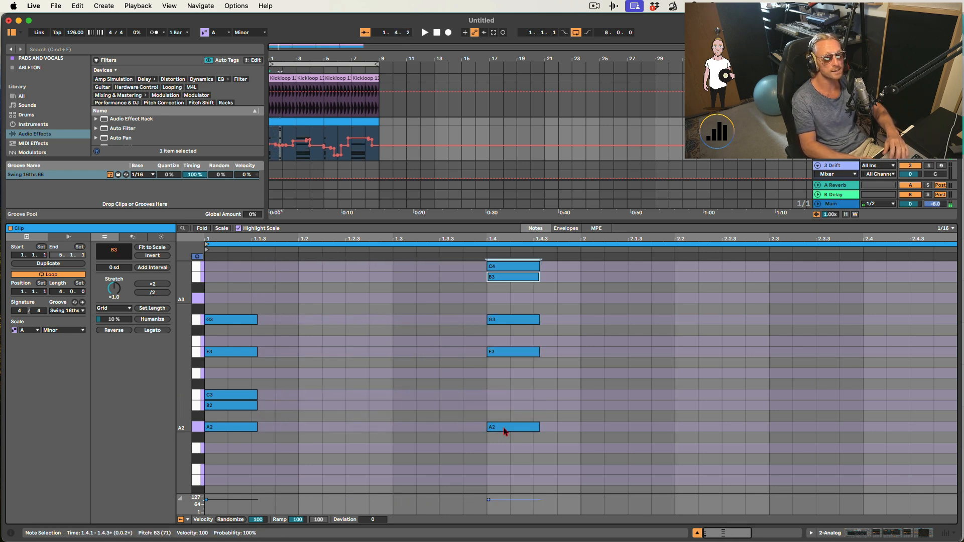
- Raise the copied A2 note by an octave to A3 and play the clip
{"action": "left_click", "coordinate": [504, 427]}
{"action": "key", "text": "shift+Up"}
{"action": "key", "text": "space"}
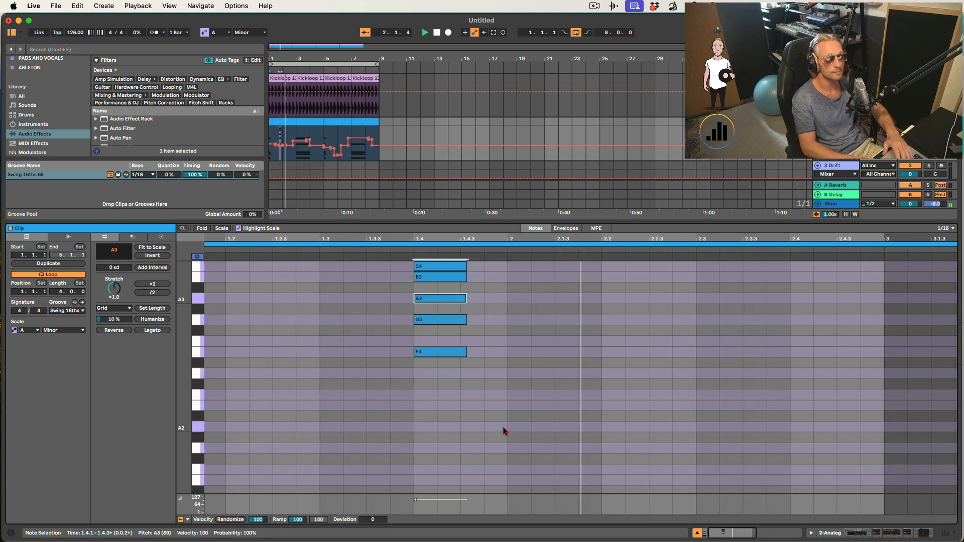
- Lower the copied C4 and B3 notes back down by an octave
{"action": "left_click", "coordinate": [428, 268]}
{"action": "key", "text": "shift+Down"}
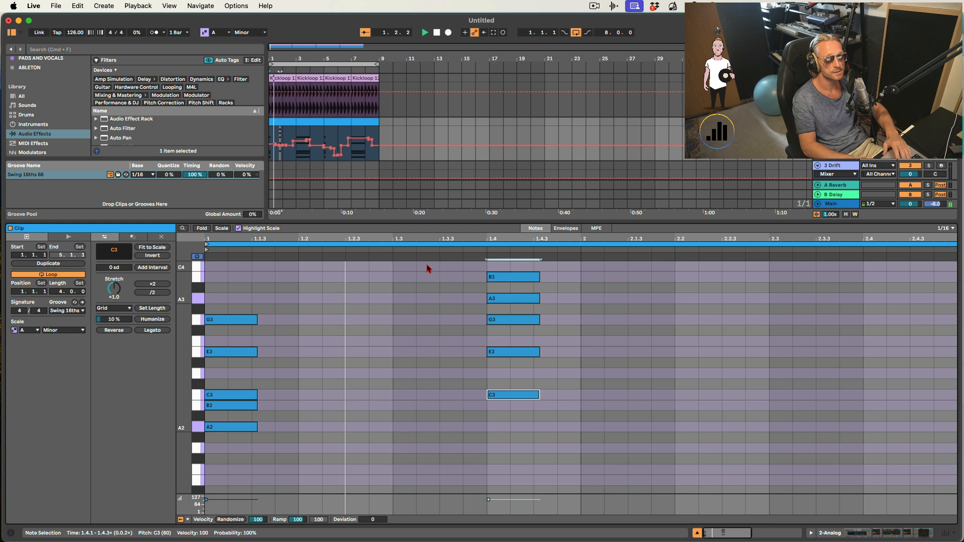
{"action": "left_click", "coordinate": [487, 277]}
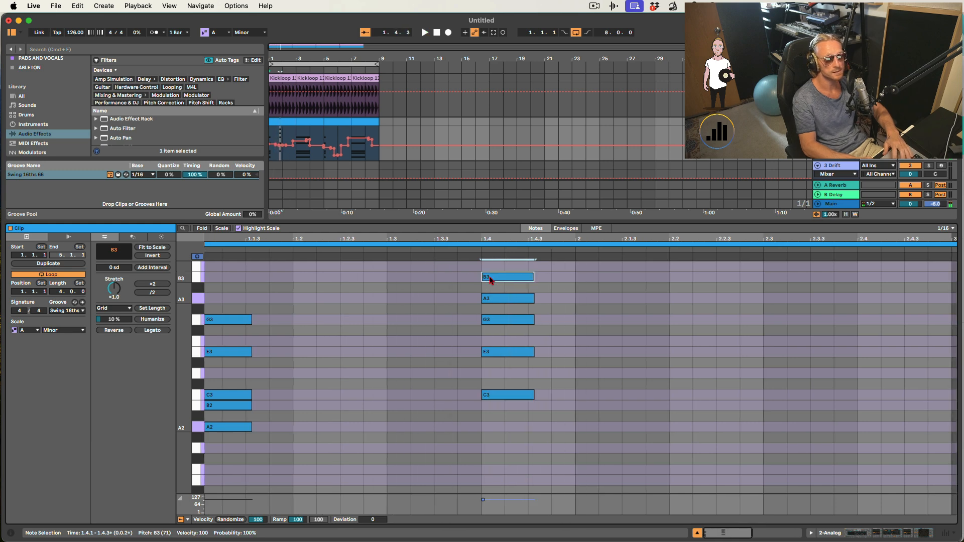
{"action": "key", "text": "shift+Down"}
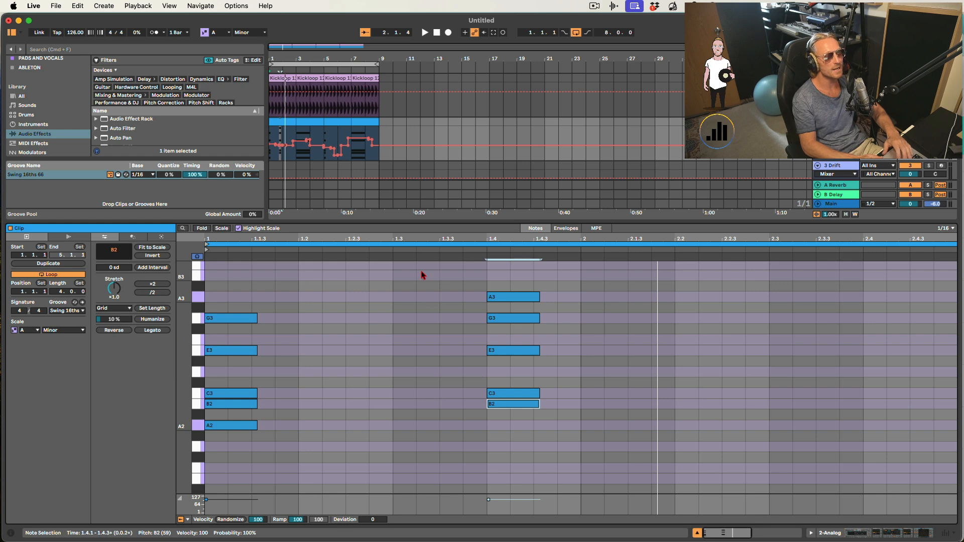
- Insert a two-bar MIDI clip at the start of the Drift track
{"action": "left_click_drag", "start_coordinate": [427, 222], "coordinate": [427, 335]}
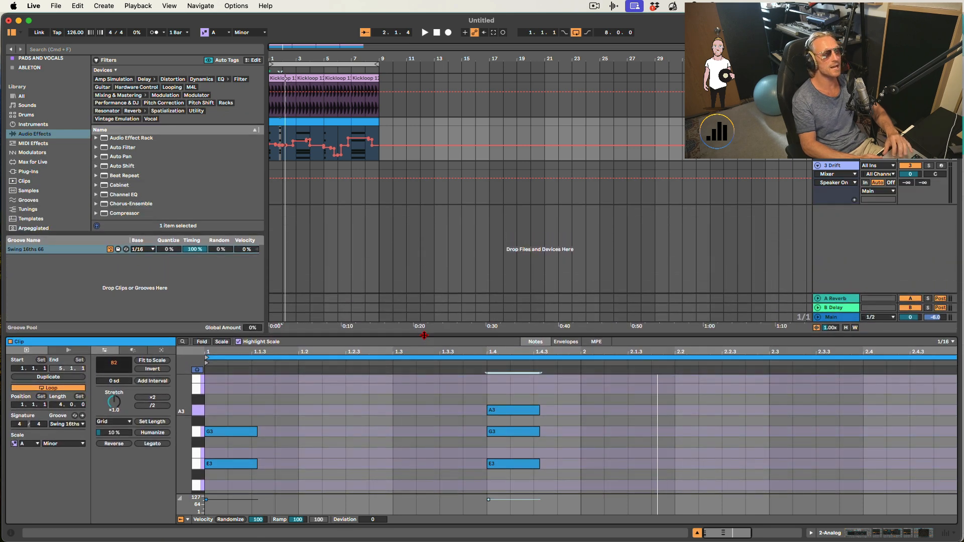
{"action": "left_click", "coordinate": [836, 170]}
{"action": "left_click", "coordinate": [910, 122]}
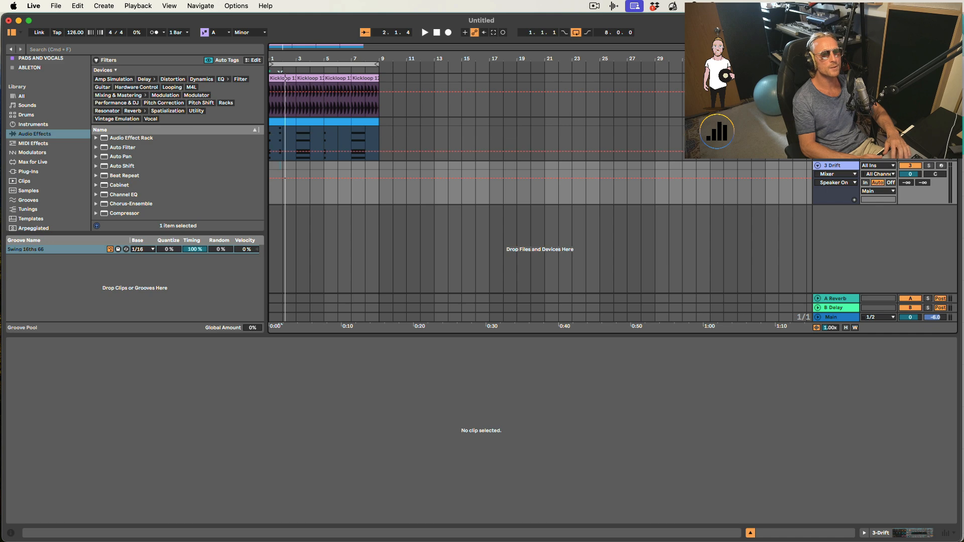
{"action": "double_click", "coordinate": [817, 166]}
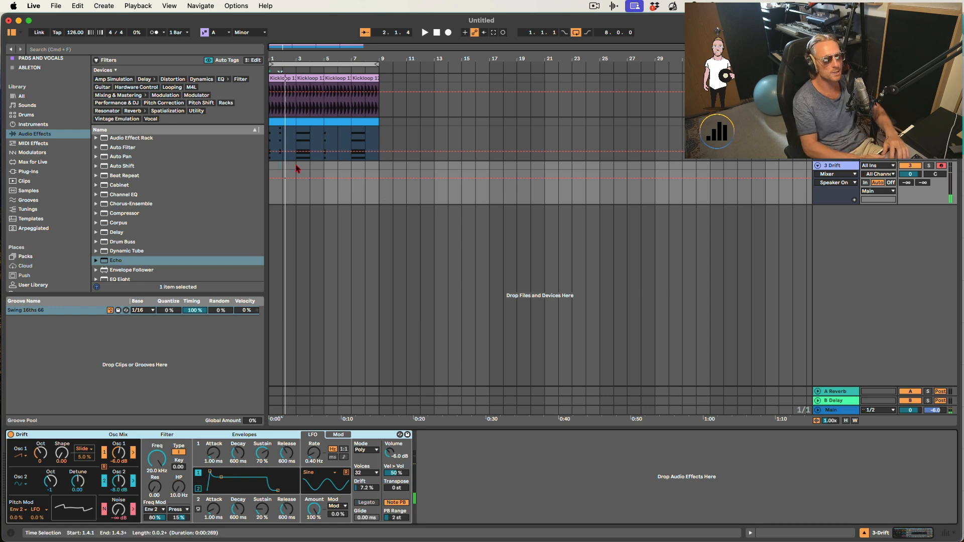
{"action": "left_click_drag", "start_coordinate": [297, 168], "coordinate": [266, 171]}
{"action": "key", "text": "super+shift+m"}
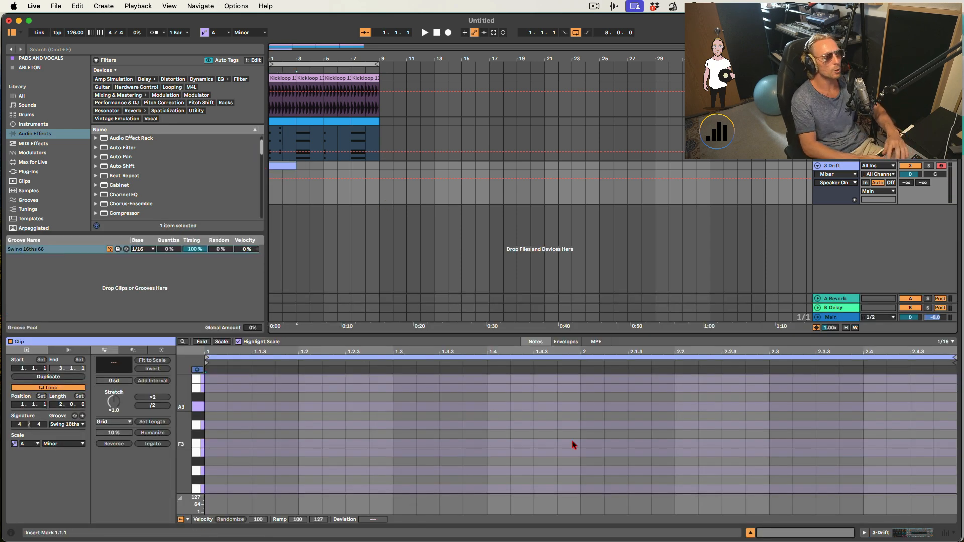
- Add a chord of C3, E3, G3 and A3 at beat 2 in the new clip, about an eighth note long
{"action": "double_click", "coordinate": [590, 428]}
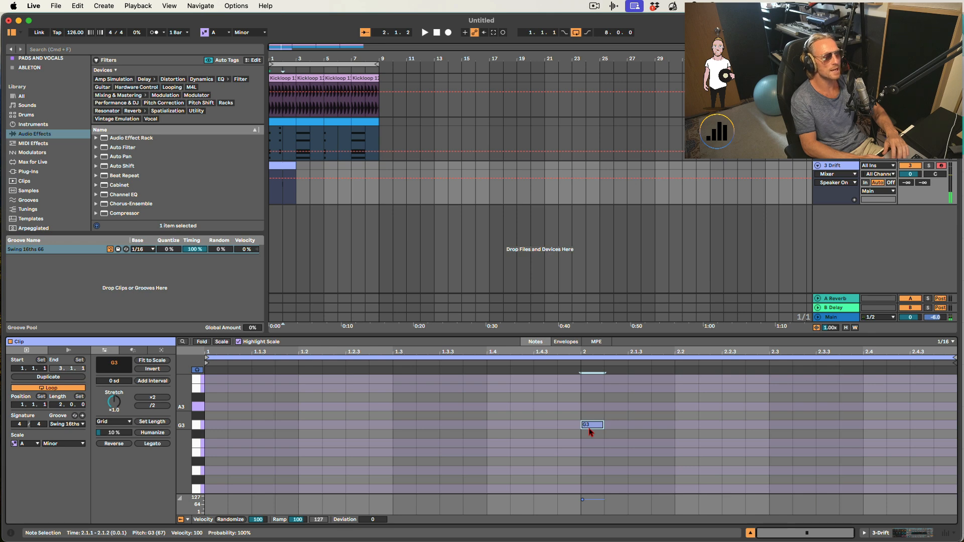
{"action": "left_click_drag", "start_coordinate": [589, 426], "coordinate": [588, 408]}
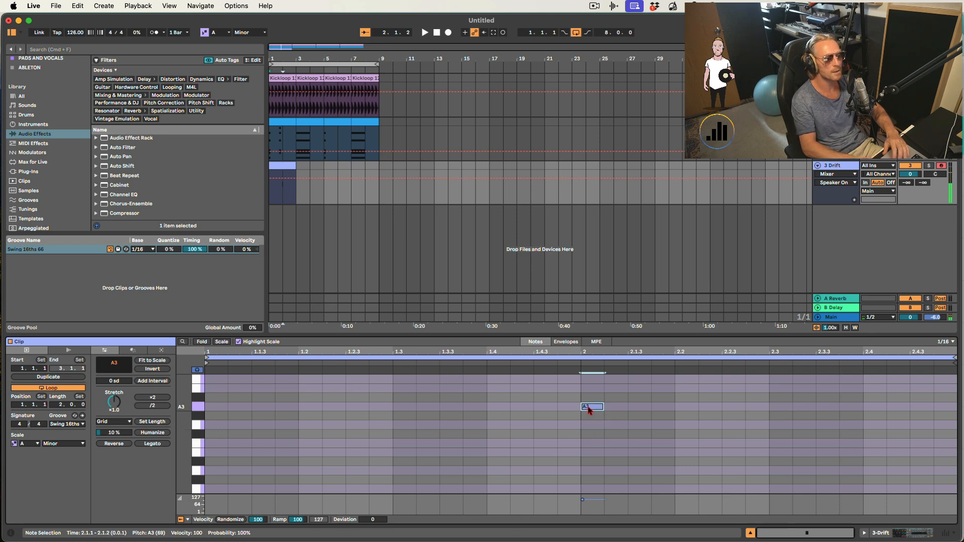
{"action": "key", "text": "shift+Down"}
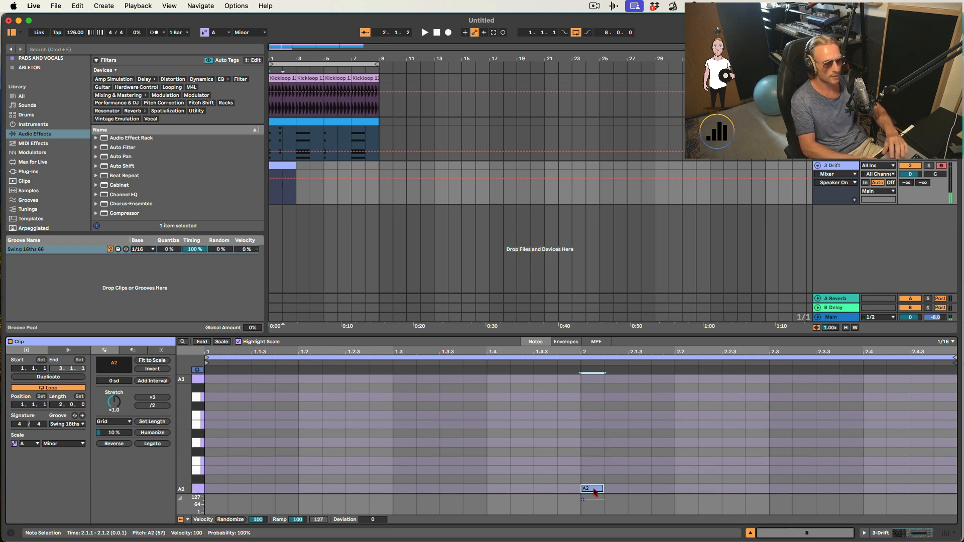
{"action": "left_click_drag", "start_coordinate": [595, 492], "coordinate": [629, 497]}
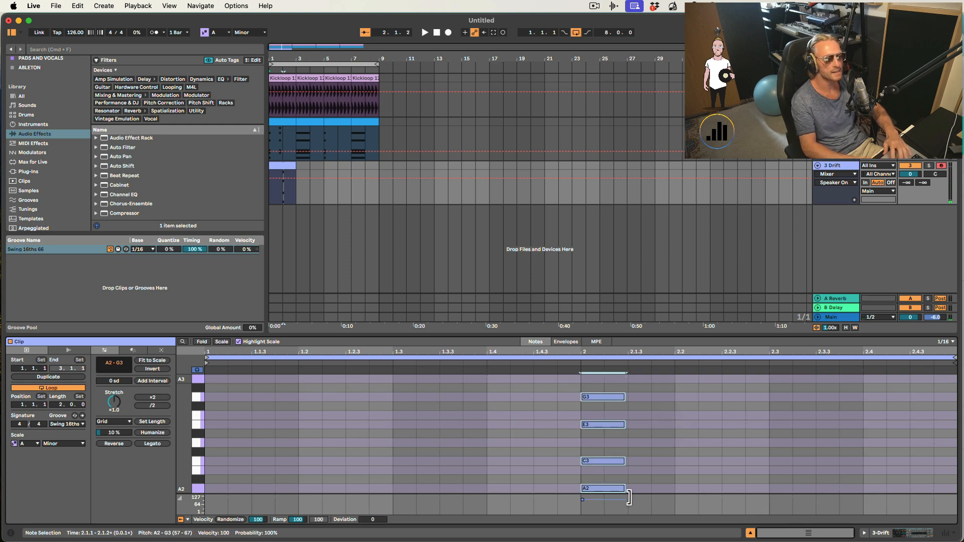
{"action": "left_click", "coordinate": [596, 489]}
{"action": "key", "text": "shift+Up"}
- Add a Chorus-Ensemble effect after the Drift synth
{"action": "key", "text": "space"}
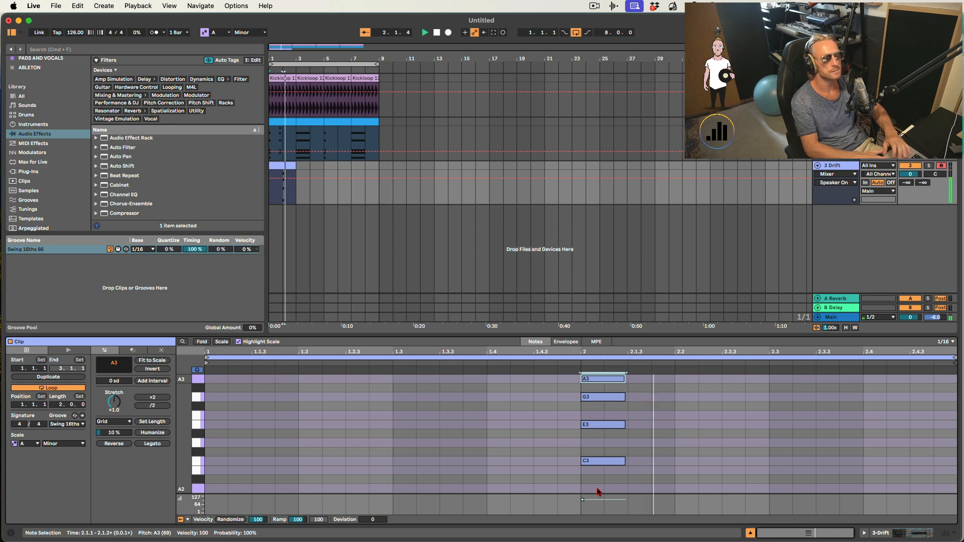
{"action": "key", "text": "space"}
{"action": "key", "text": "shift+Tab"}
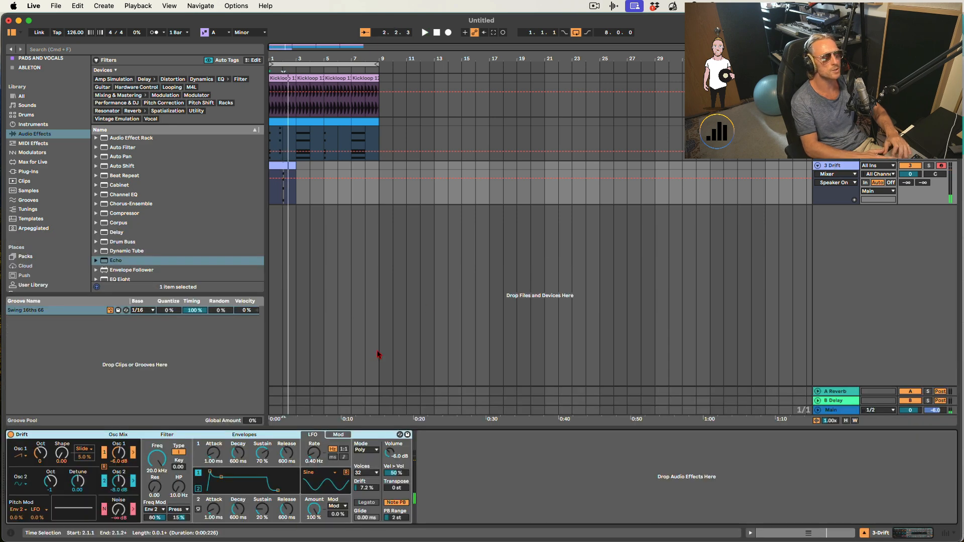
{"action": "double_click", "coordinate": [123, 204]}
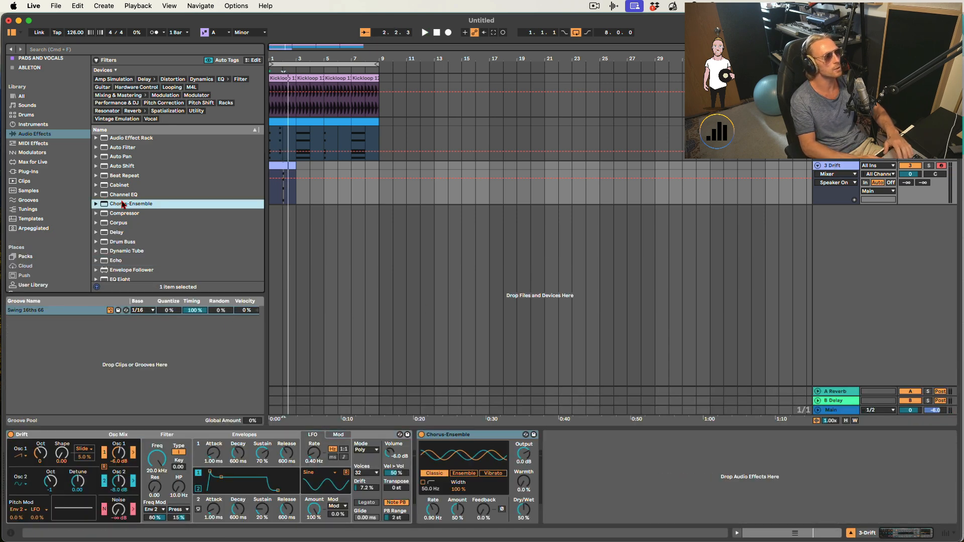
- Set the Chorus-Ensemble's dry/wet to 27% and its amount to 25%
{"action": "key", "text": "space"}
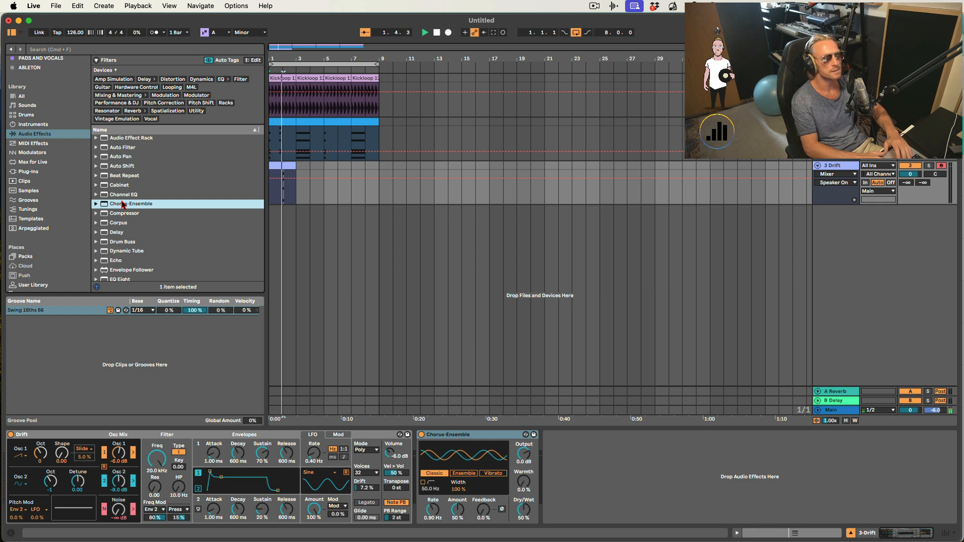
{"action": "left_click_drag", "start_coordinate": [524, 509], "coordinate": [523, 521]}
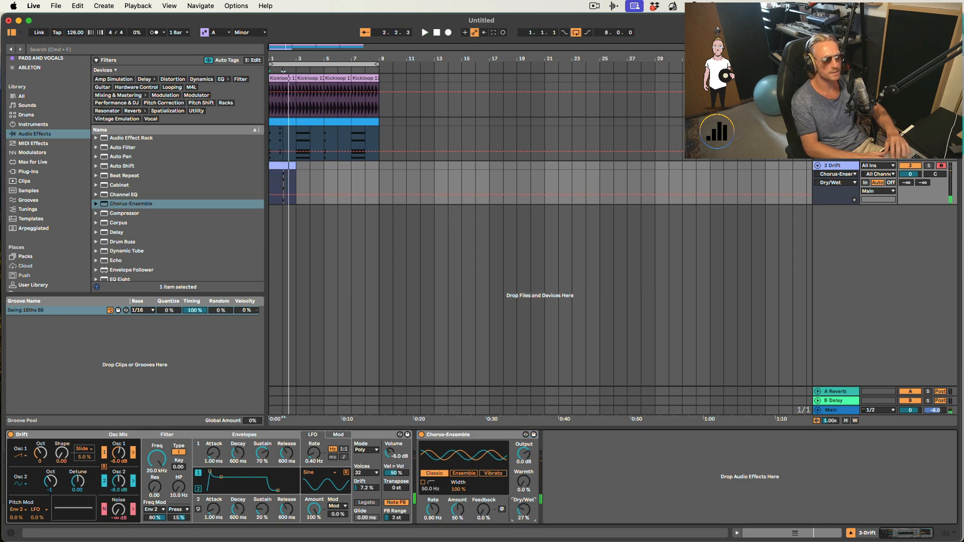
{"action": "mouse_move", "coordinate": [457, 509]}
{"action": "left_mouse_down"}
{"action": "mouse_move", "coordinate": [457, 523]}
{"action": "mouse_move", "coordinate": [432, 522]}
{"action": "mouse_move", "coordinate": [458, 512]}
{"action": "left_mouse_up"}
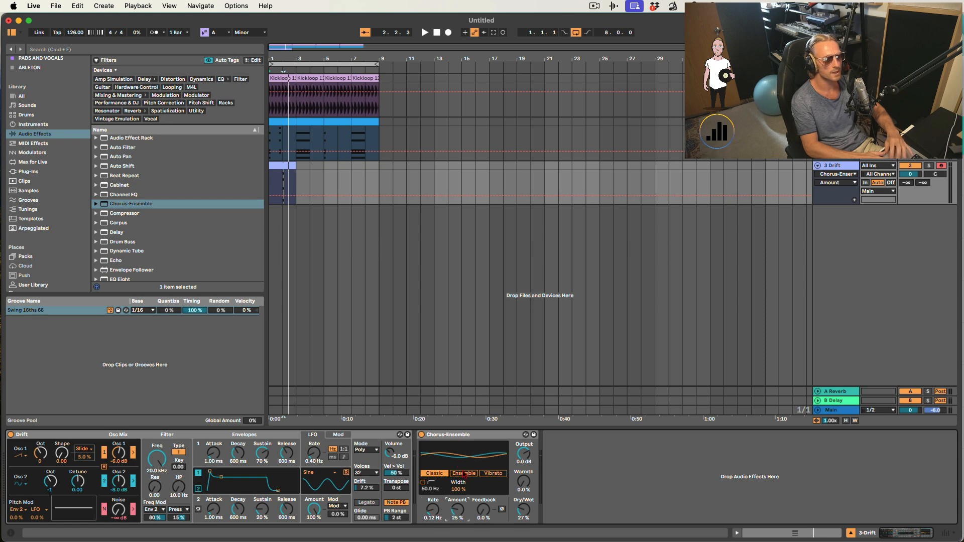
- Audition the Chorus-Ensemble's Ensemble and Classic modes while playing the clip
{"action": "left_click", "coordinate": [465, 473]}
{"action": "left_click", "coordinate": [435, 473]}
{"action": "key", "text": "space"}
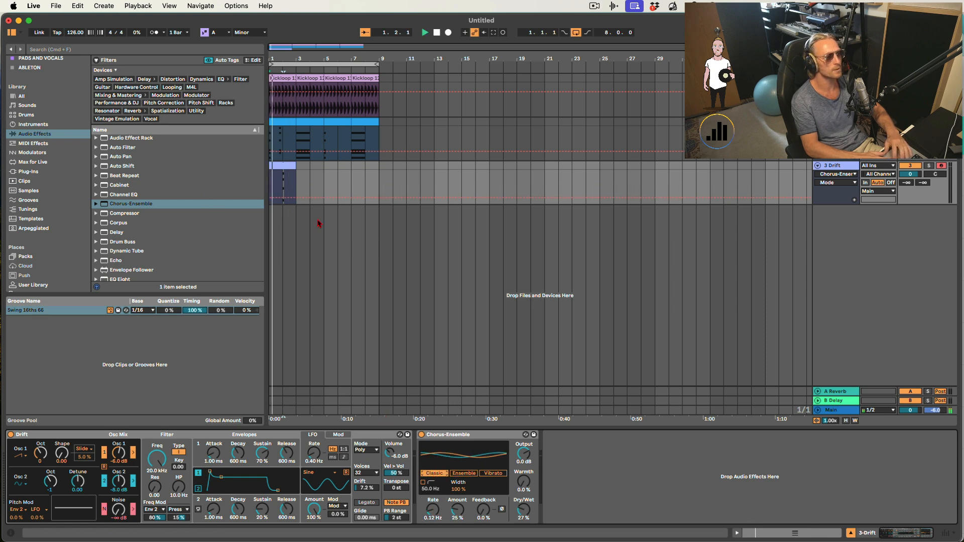
{"action": "key", "text": "space"}
- Add a Reverb after the Chorus-Ensemble on the Drift track and set its dry/wet to 43%
{"action": "scroll", "coordinate": [129, 216], "scroll_direction": "down", "scroll_amount": 5}
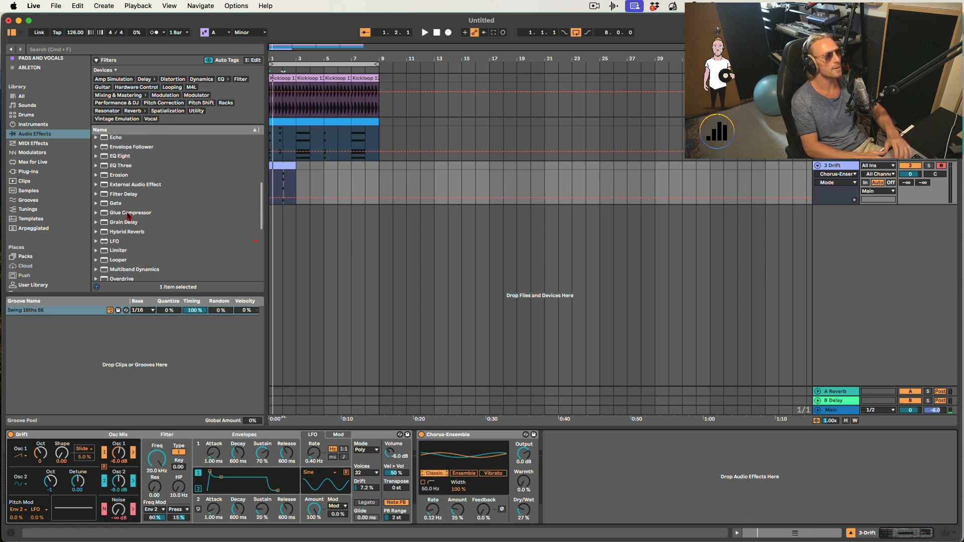
{"action": "scroll", "coordinate": [119, 246], "scroll_direction": "down", "scroll_amount": 8}
{"action": "left_click_drag", "start_coordinate": [121, 249], "coordinate": [667, 483]}
{"action": "key", "text": "space"}
{"action": "left_click", "coordinate": [655, 491]}
{"action": "key", "text": "space"}
{"action": "left_click_drag", "start_coordinate": [783, 509], "coordinate": [783, 515]}
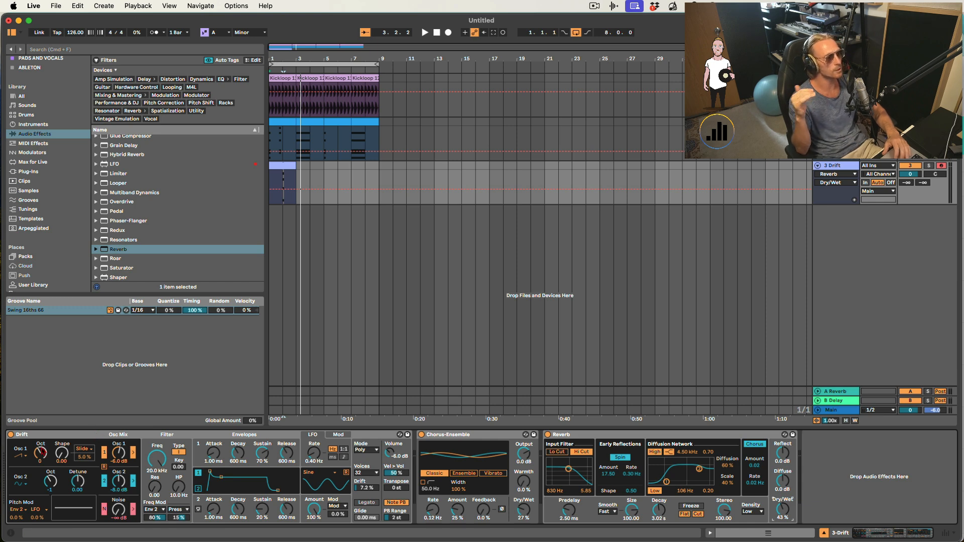
- Audition Drift's oscillators and noise by switching them on and off and adjusting the noise level
{"action": "left_click", "coordinate": [19, 459]}
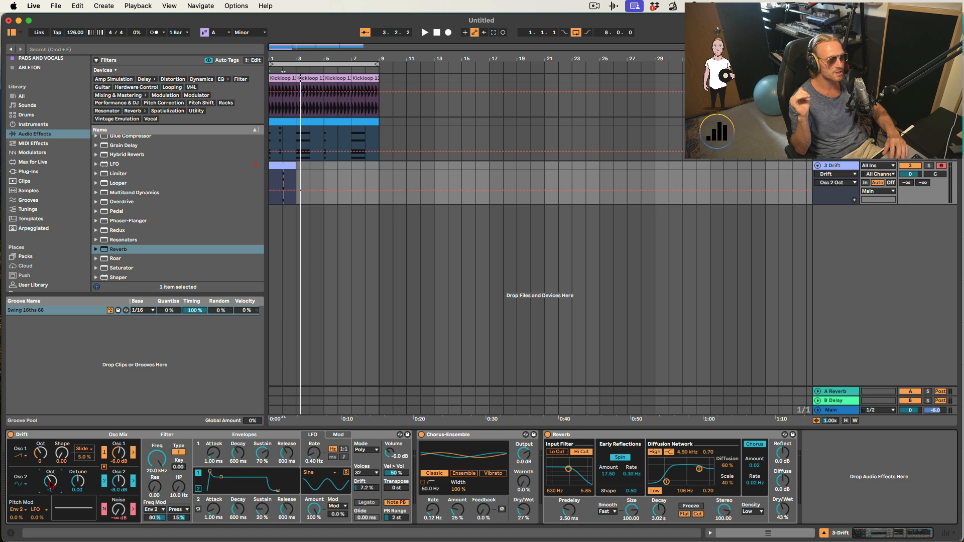
{"action": "left_click", "coordinate": [105, 510]}
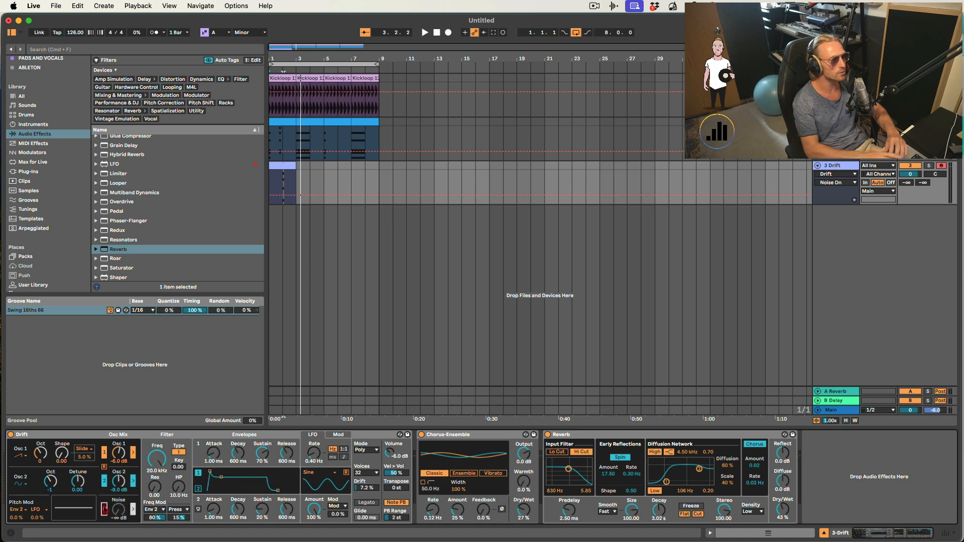
{"action": "left_click", "coordinate": [105, 454]}
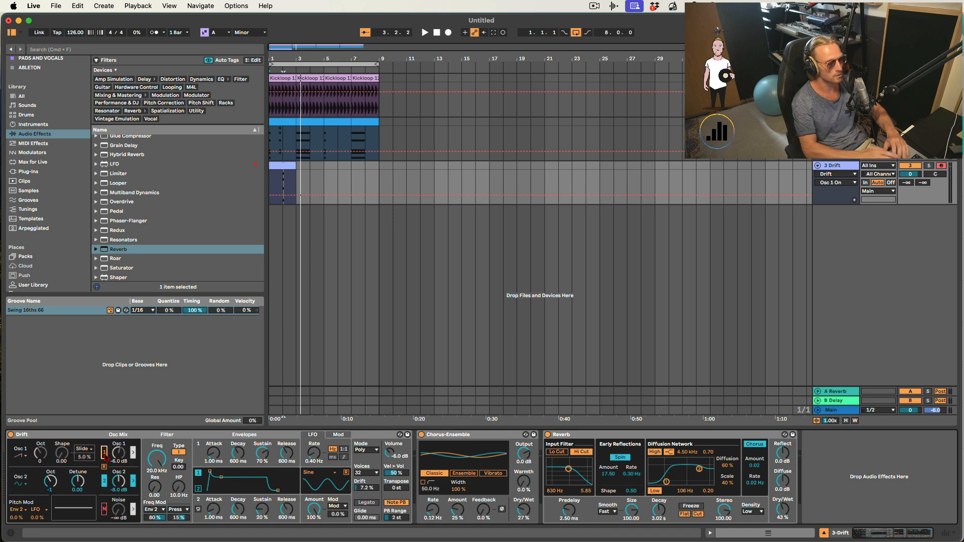
{"action": "left_click", "coordinate": [104, 481]}
{"action": "left_click", "coordinate": [104, 453]}
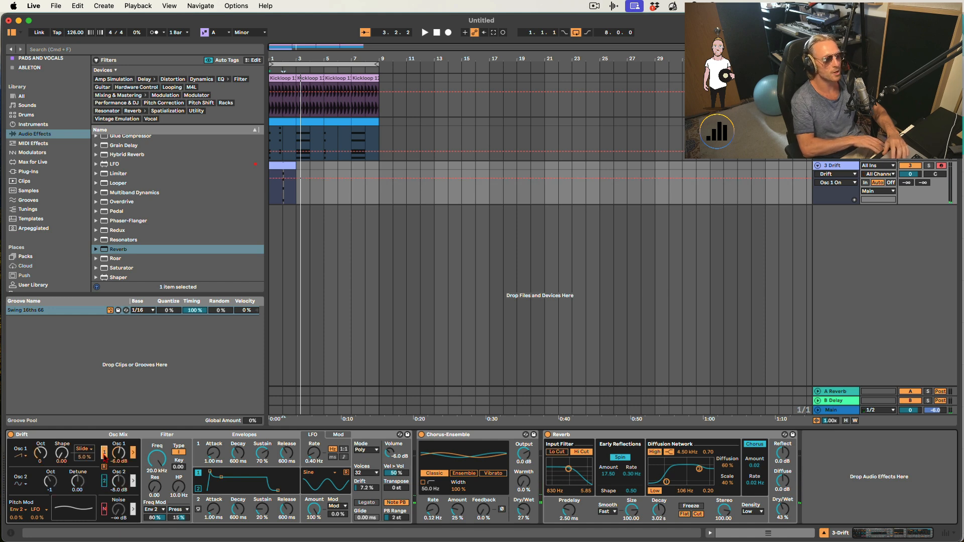
{"action": "left_click", "coordinate": [104, 509]}
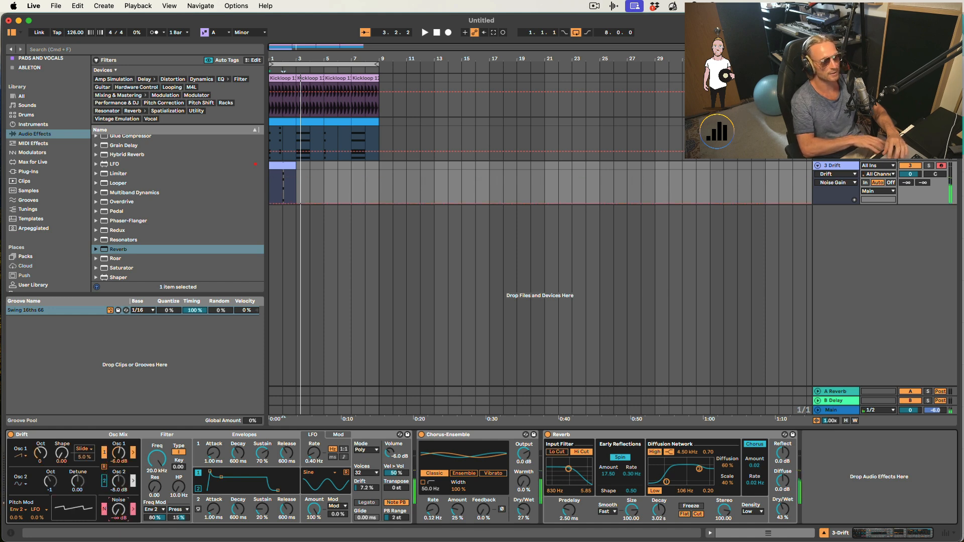
{"action": "left_click_drag", "start_coordinate": [118, 509], "coordinate": [119, 502]}
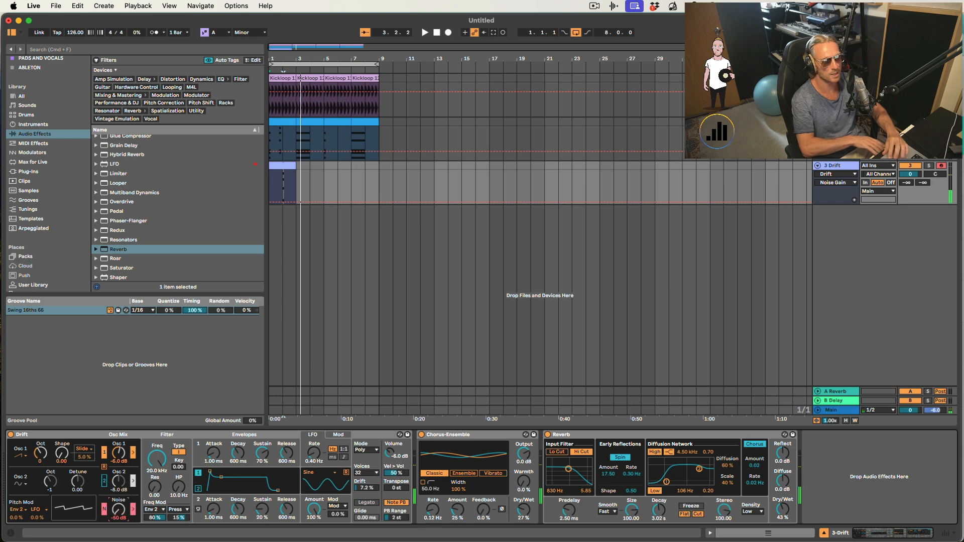
{"action": "left_click", "coordinate": [104, 484]}
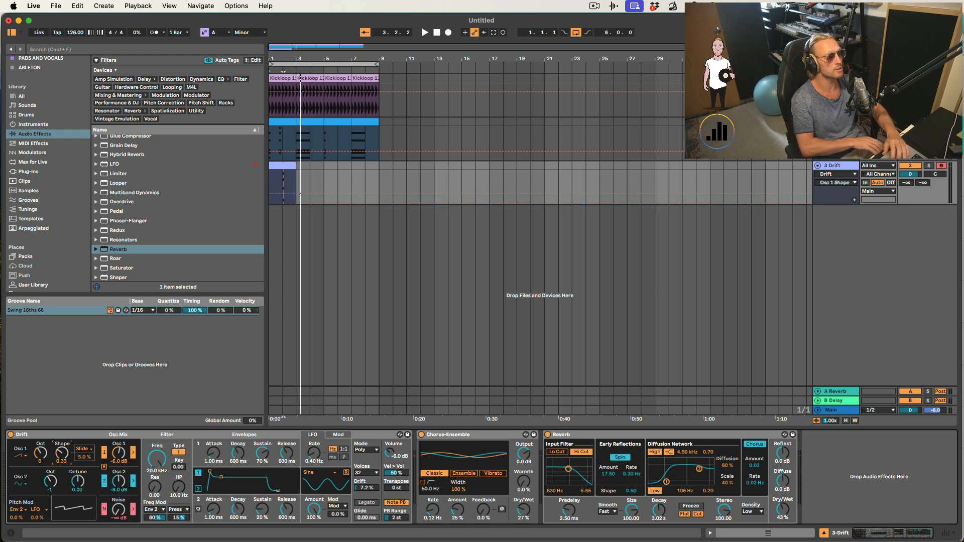
- Lower Drift's low-pass filter cutoff to 30.0 Hz and tweak Osc 1's shape while playing the clip
{"action": "mouse_move", "coordinate": [62, 453]}
{"action": "left_mouse_down"}
{"action": "mouse_move", "coordinate": [62, 440]}
{"action": "mouse_move", "coordinate": [61, 470]}
{"action": "mouse_move", "coordinate": [61, 458]}
{"action": "left_mouse_up"}
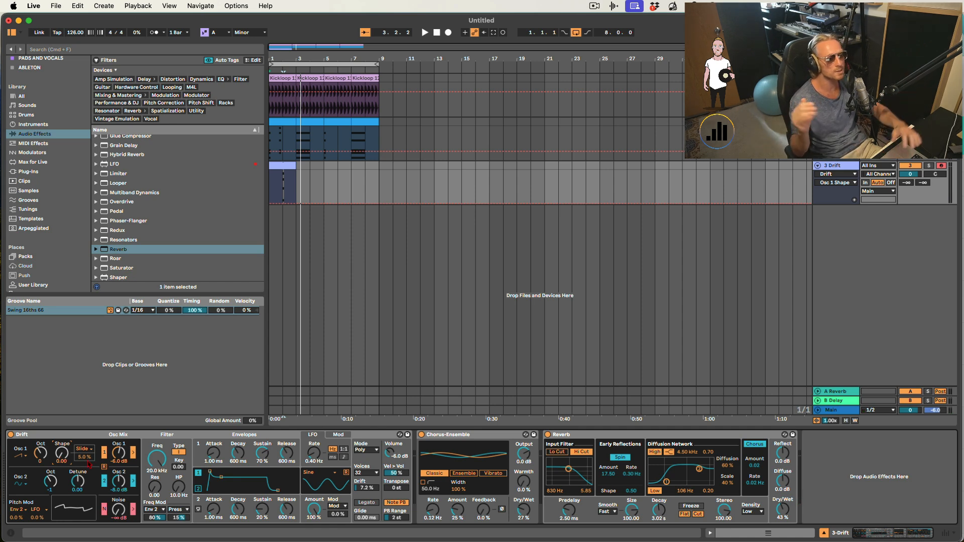
{"action": "mouse_move", "coordinate": [153, 471]}
{"action": "left_mouse_down"}
{"action": "mouse_move", "coordinate": [159, 465]}
{"action": "mouse_move", "coordinate": [158, 486]}
{"action": "mouse_move", "coordinate": [156, 461]}
{"action": "mouse_move", "coordinate": [155, 469]}
{"action": "left_mouse_up"}
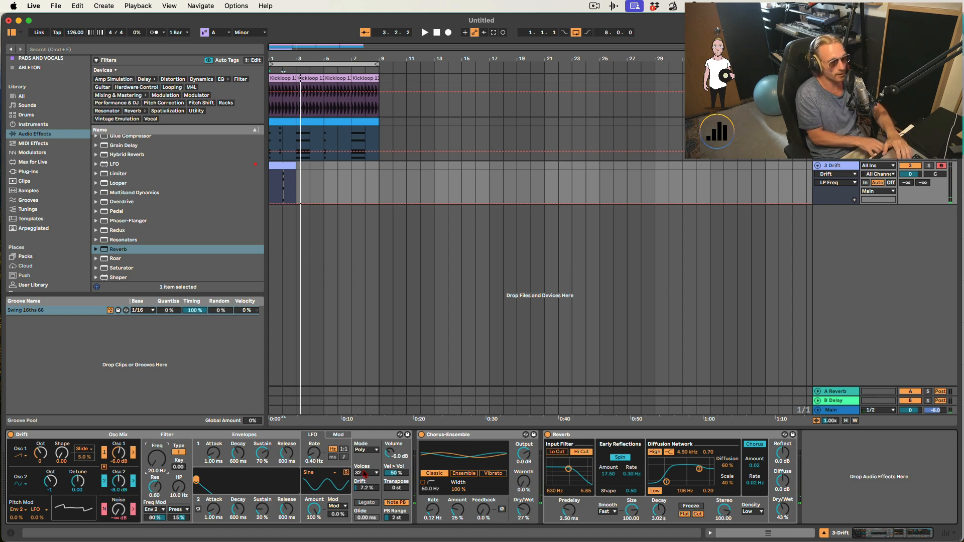
{"action": "key", "text": "space"}
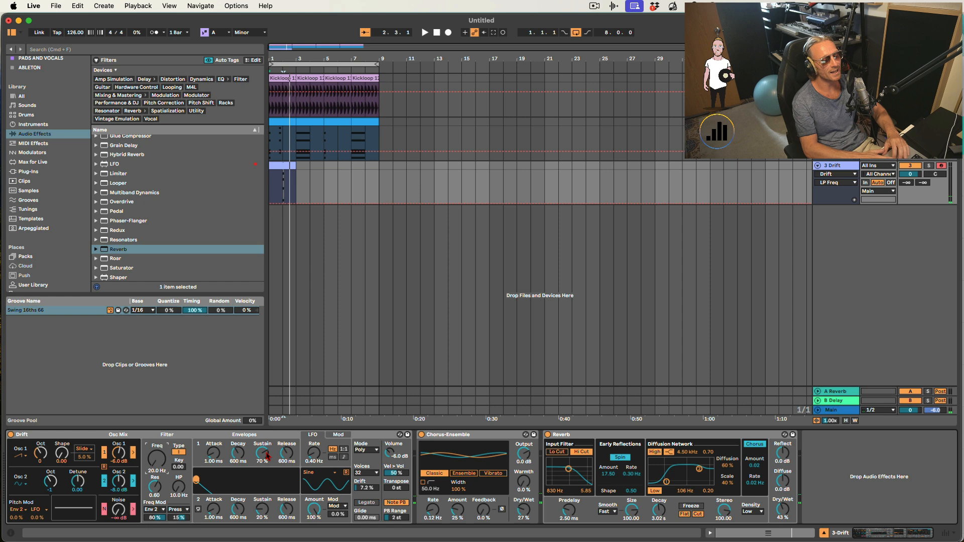
{"action": "left_click_drag", "start_coordinate": [64, 456], "coordinate": [64, 454]}
{"action": "key", "text": "space"}
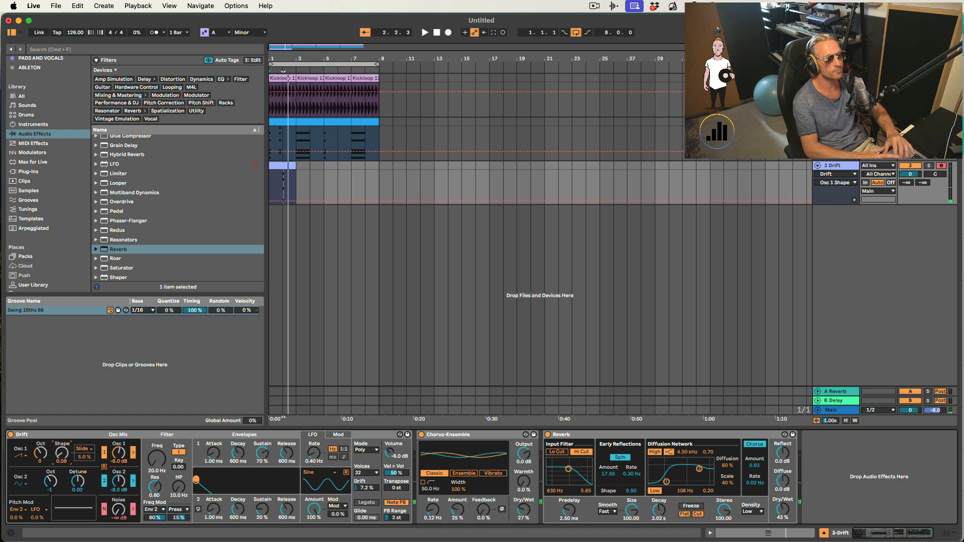
{"action": "left_click_drag", "start_coordinate": [64, 455], "coordinate": [64, 462]}
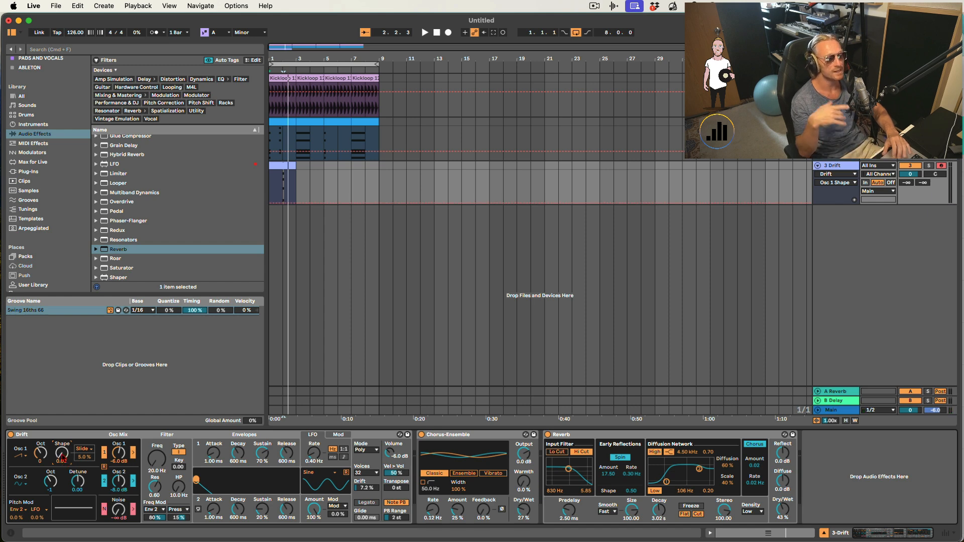
{"action": "left_click_drag", "start_coordinate": [63, 457], "coordinate": [63, 460]}
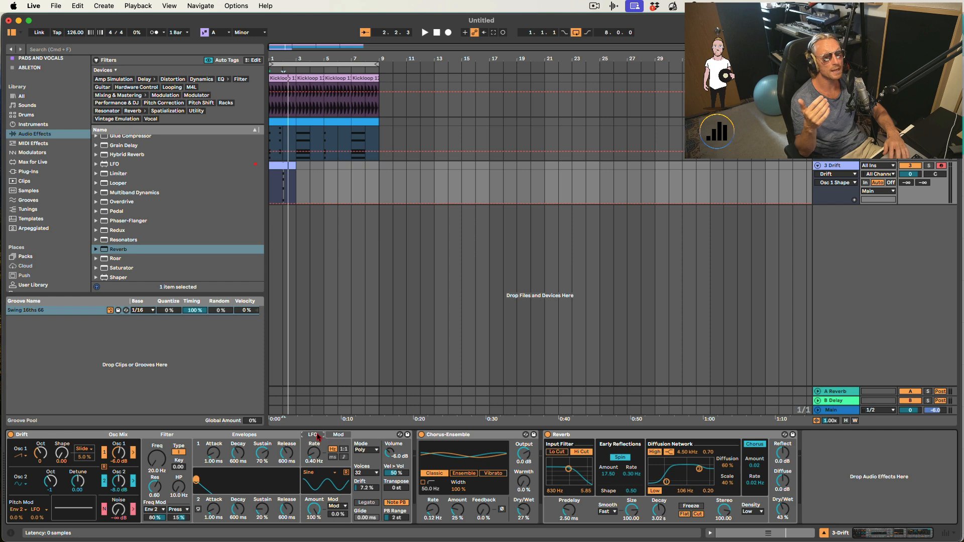
- Set Osc 1's shape modulation source to LFO in the Drift synth
{"action": "left_click", "coordinate": [337, 435]}
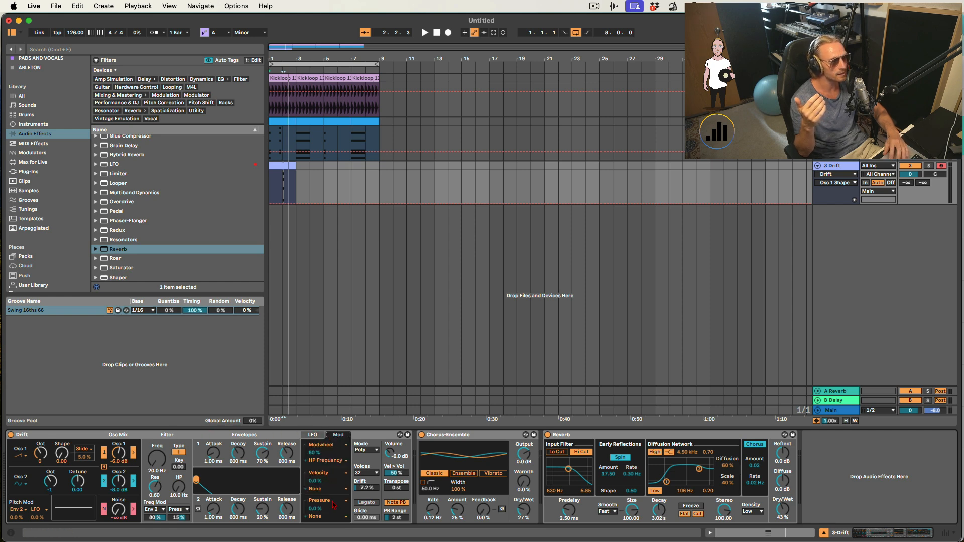
{"action": "left_click", "coordinate": [312, 435]}
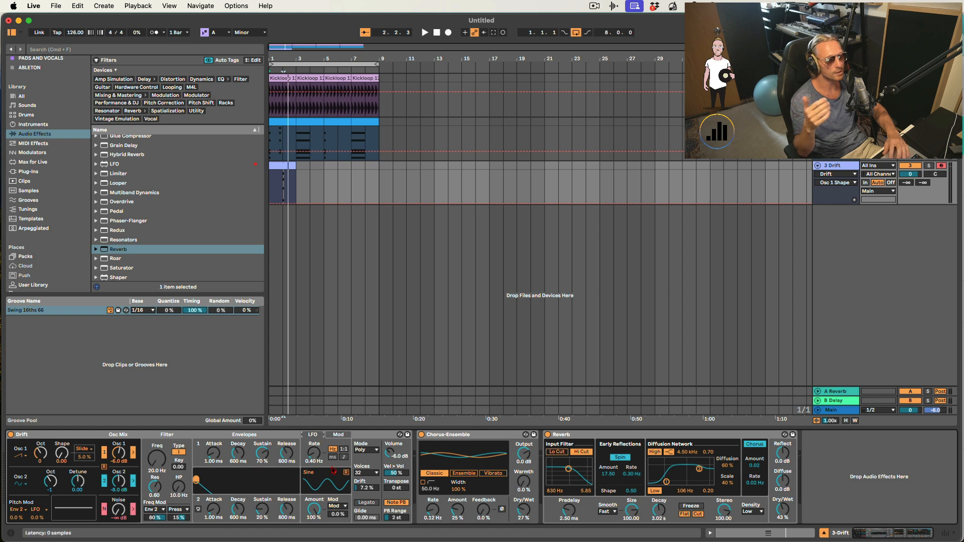
{"action": "left_click", "coordinate": [340, 506]}
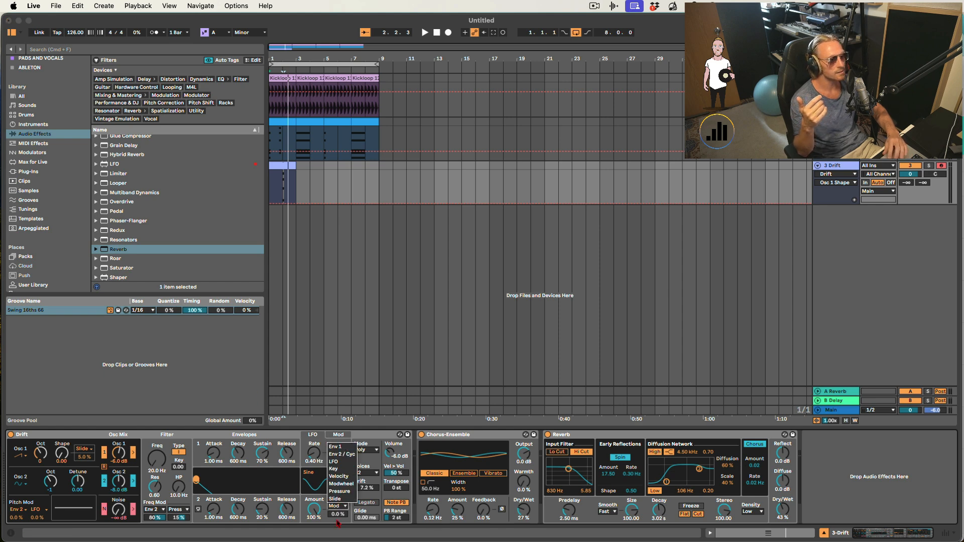
{"action": "left_click", "coordinate": [335, 507]}
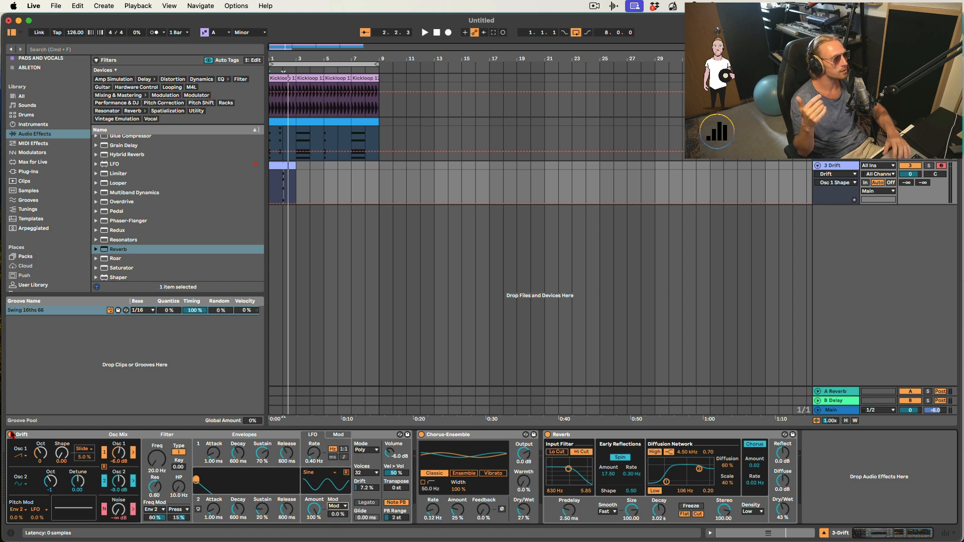
{"action": "left_click", "coordinate": [84, 450]}
{"action": "left_click", "coordinate": [89, 477]}
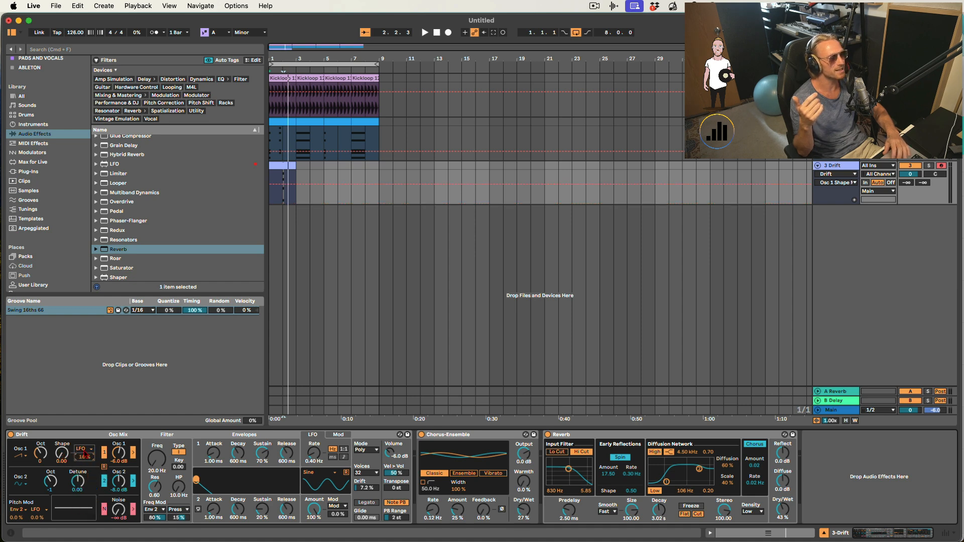
- Add an LFO device after Drift, map it to Osc 1 Shape and set its depth to 25.2%
{"action": "left_click_drag", "start_coordinate": [113, 167], "coordinate": [433, 464]}
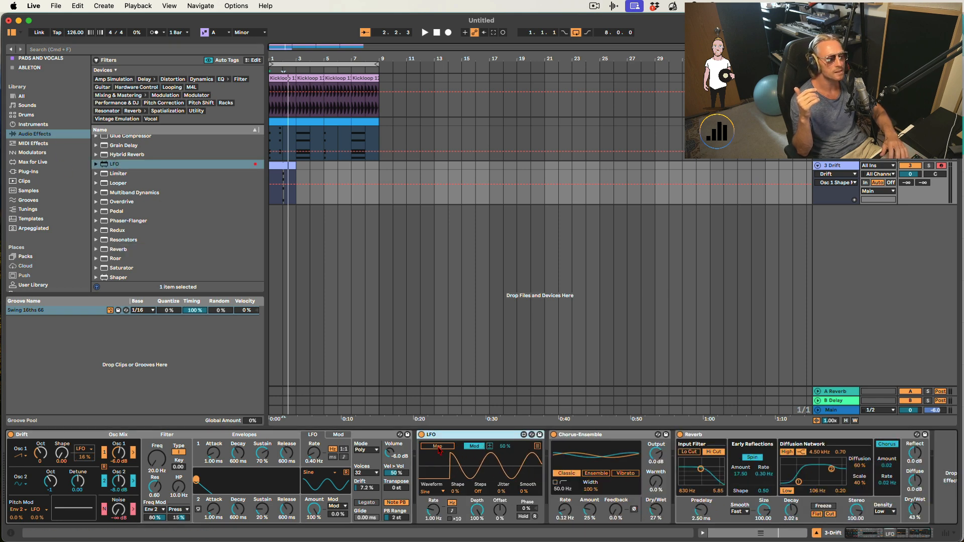
{"action": "left_click", "coordinate": [489, 446]}
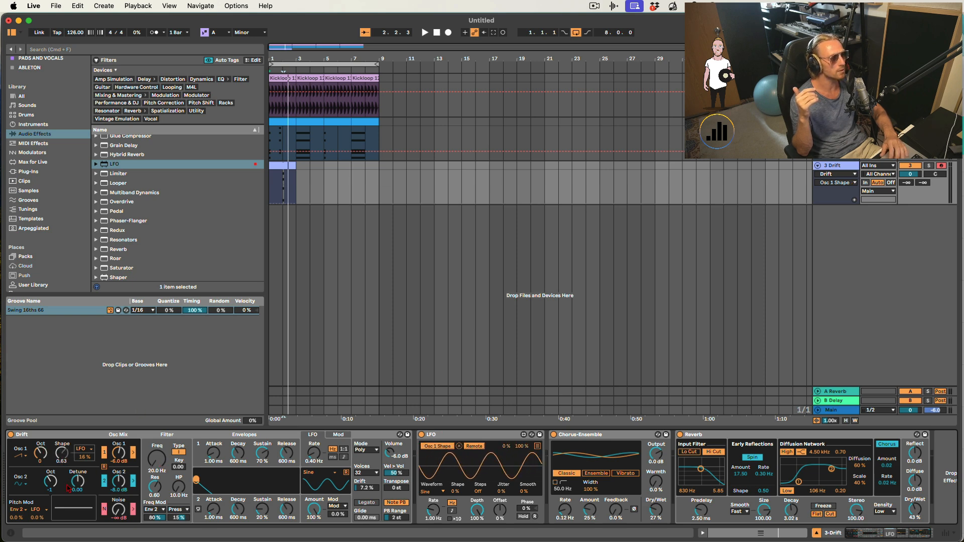
{"action": "left_click_drag", "start_coordinate": [476, 509], "coordinate": [476, 525]}
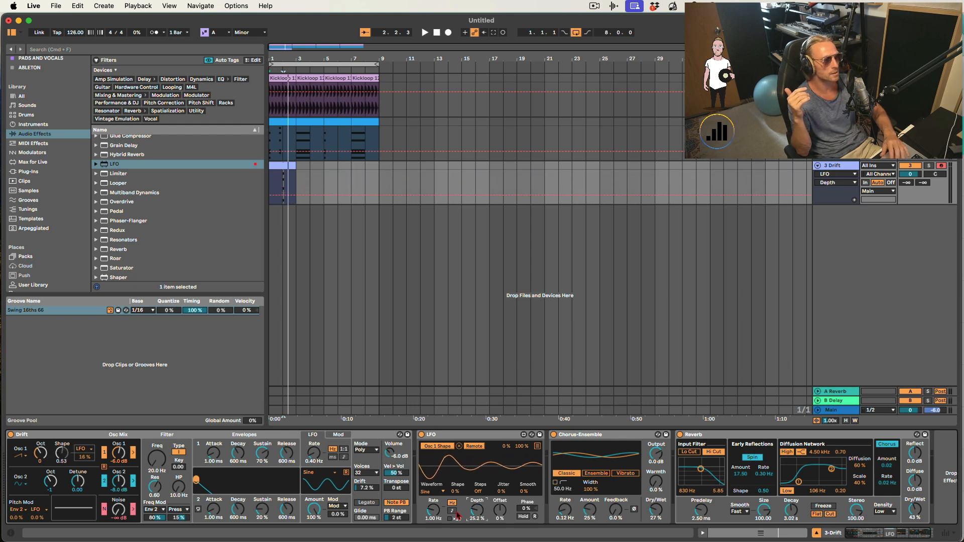
- Set the LFO's offset to -88% and its rate to 0.28 Hz, then preview playback
{"action": "left_click_drag", "start_coordinate": [499, 512], "coordinate": [499, 514]}
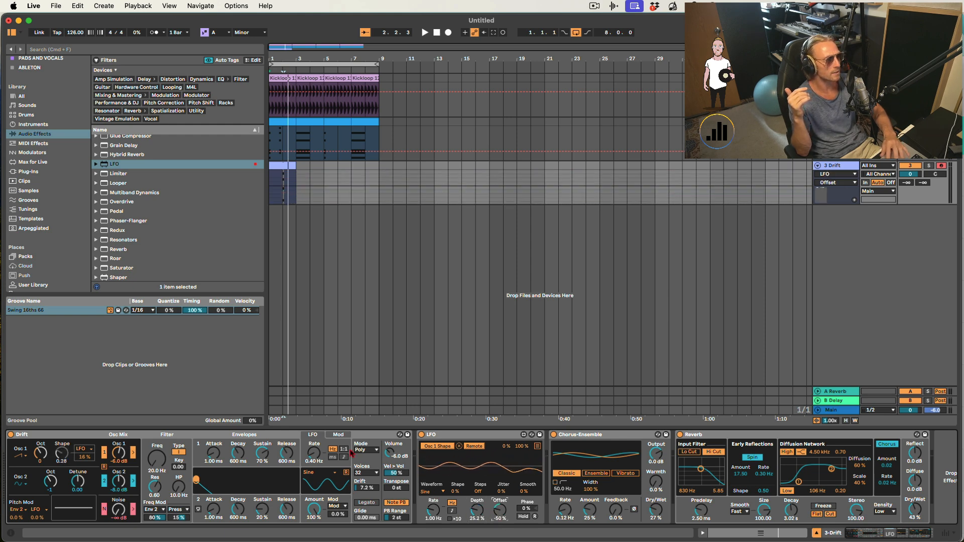
{"action": "left_click", "coordinate": [433, 510]}
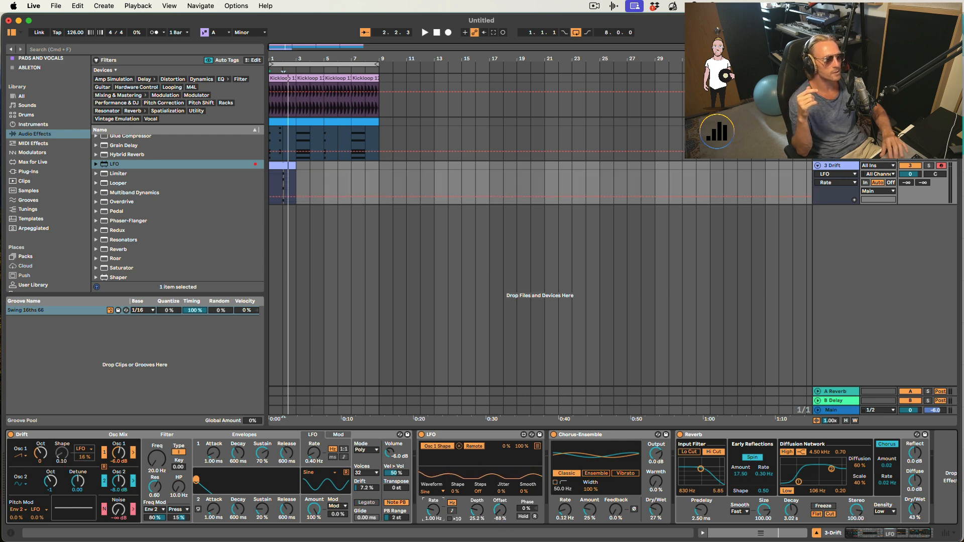
{"action": "key", "text": "space"}
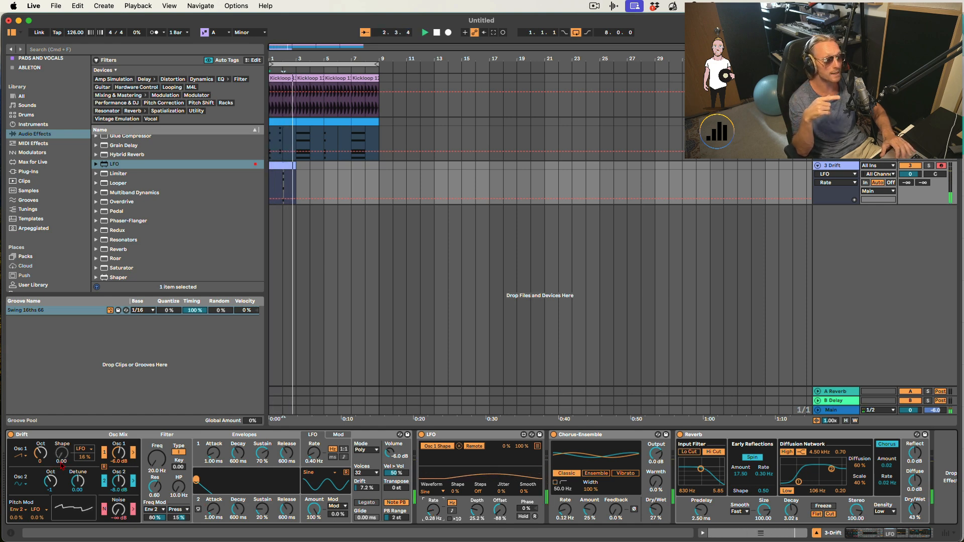
{"action": "key", "text": "space"}
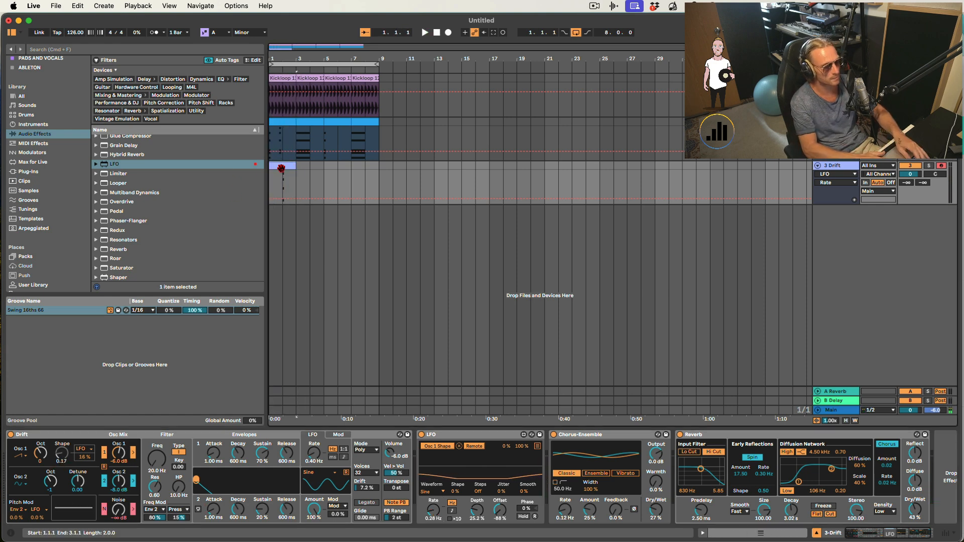
- Extend the Drift chord clip across the arrangement up to bar 9
{"action": "left_click_drag", "start_coordinate": [281, 168], "coordinate": [379, 169]}
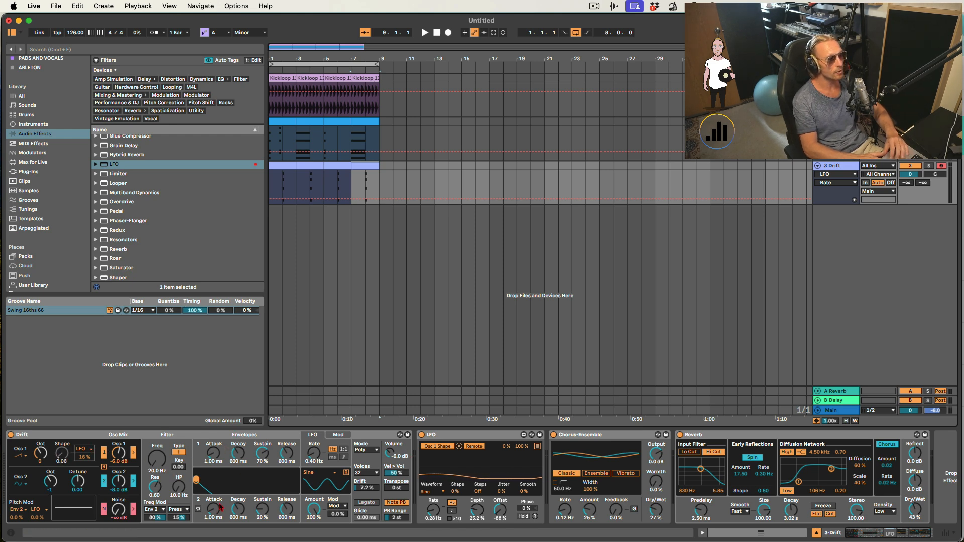
- Compare the envelope and filter settings of the Drift synth and the Analog synth
{"action": "left_click", "coordinate": [220, 508]}
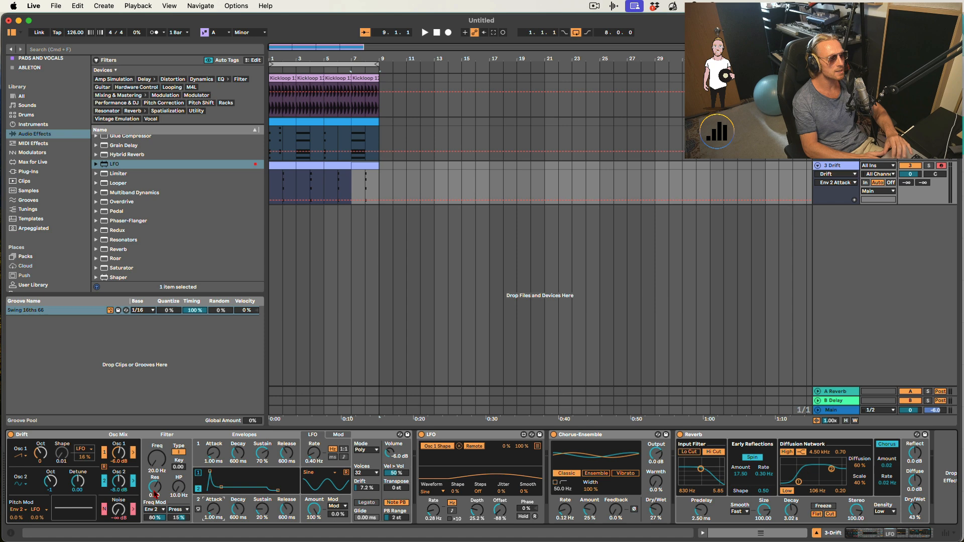
{"action": "left_click", "coordinate": [156, 458]}
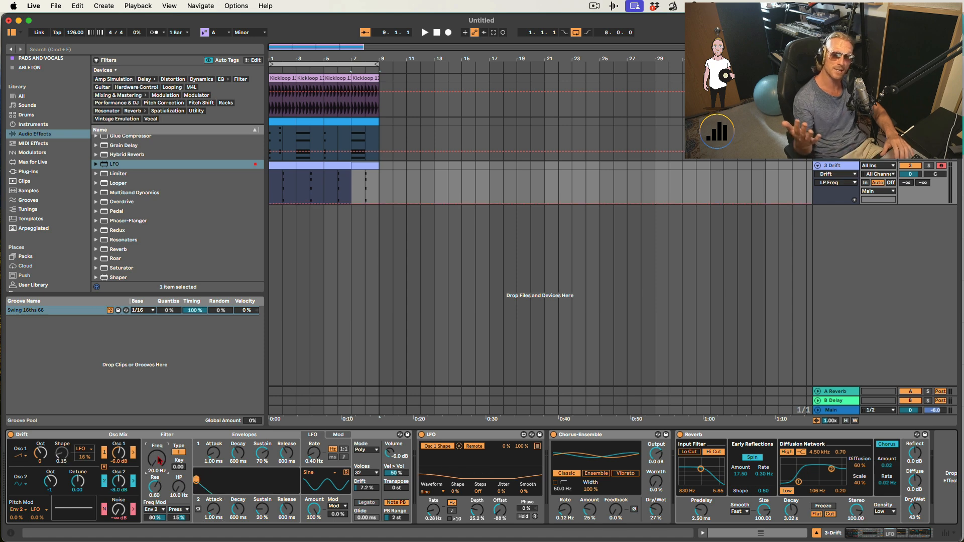
{"action": "left_click", "coordinate": [227, 505]}
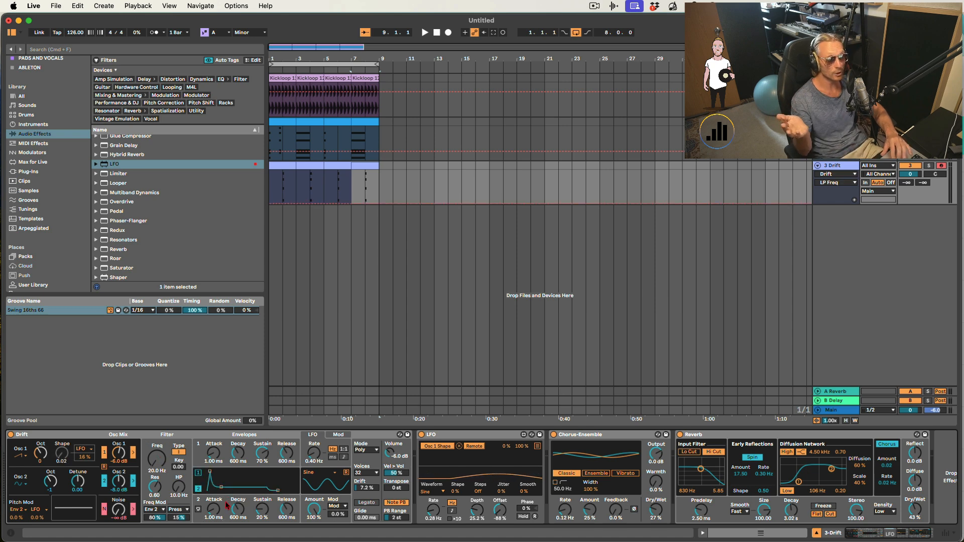
{"action": "left_click", "coordinate": [216, 457]}
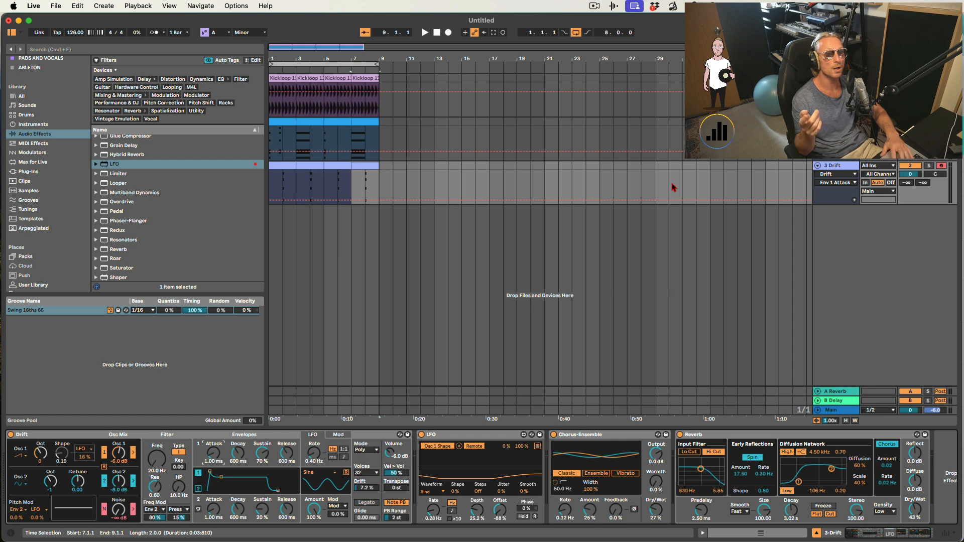
{"action": "left_click", "coordinate": [359, 143]}
{"action": "left_click", "coordinate": [236, 447]}
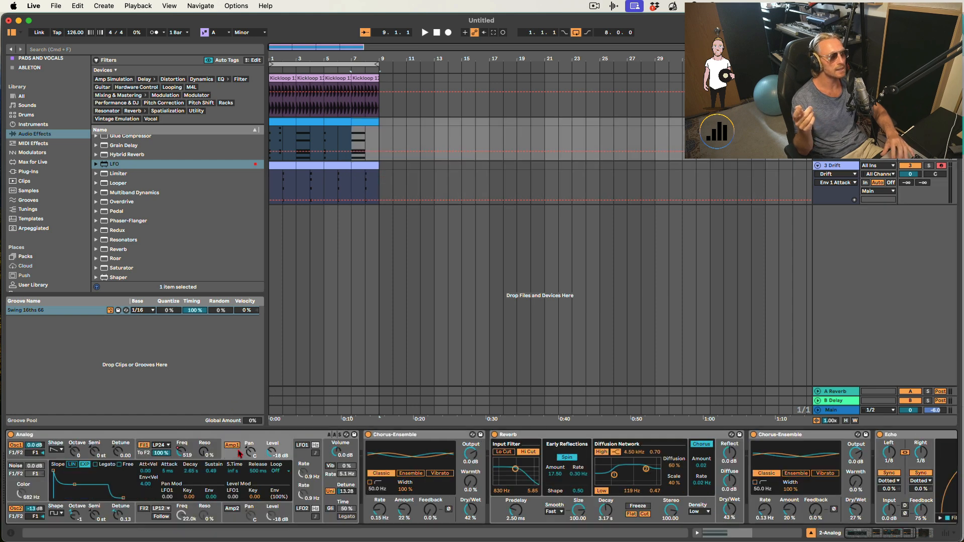
{"action": "left_click", "coordinate": [206, 446]}
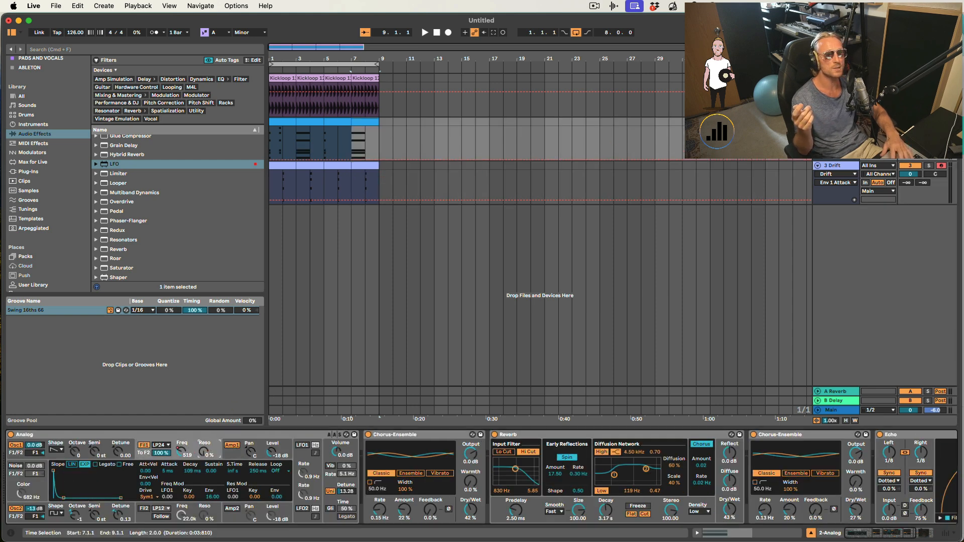
- Switch to the Drift track and set Drift's filter frequency modulation amount to 100%
{"action": "key", "text": "Down"}
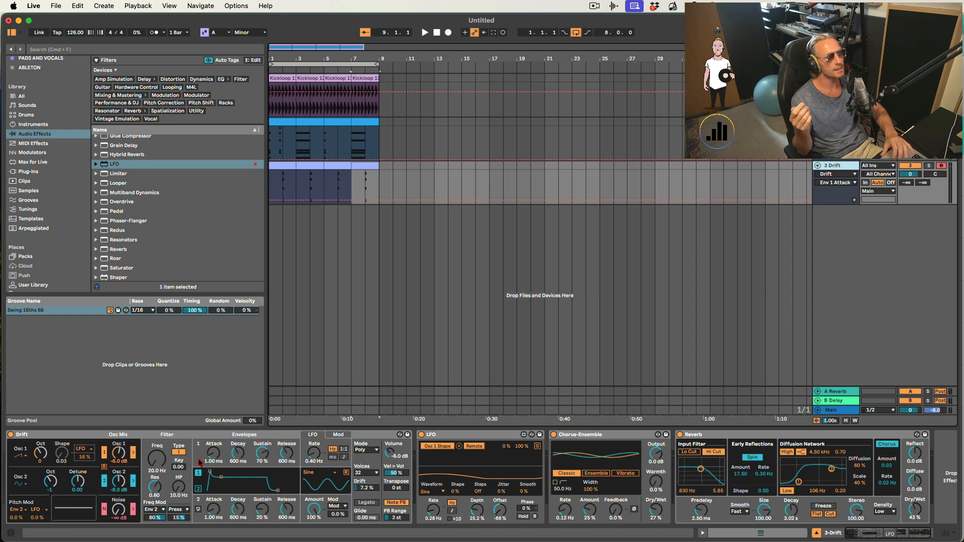
{"action": "left_click", "coordinate": [200, 459]}
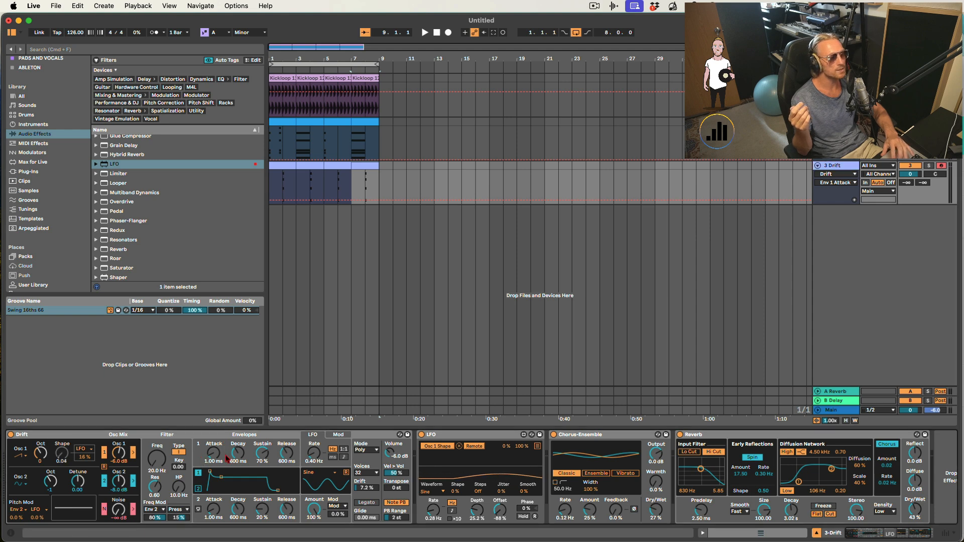
{"action": "left_click", "coordinate": [208, 504]}
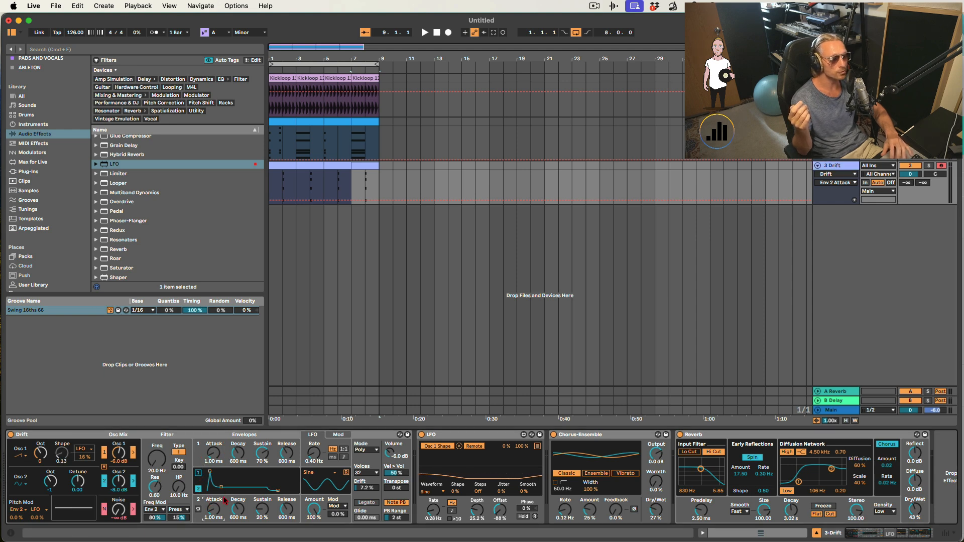
{"action": "left_click", "coordinate": [155, 511]}
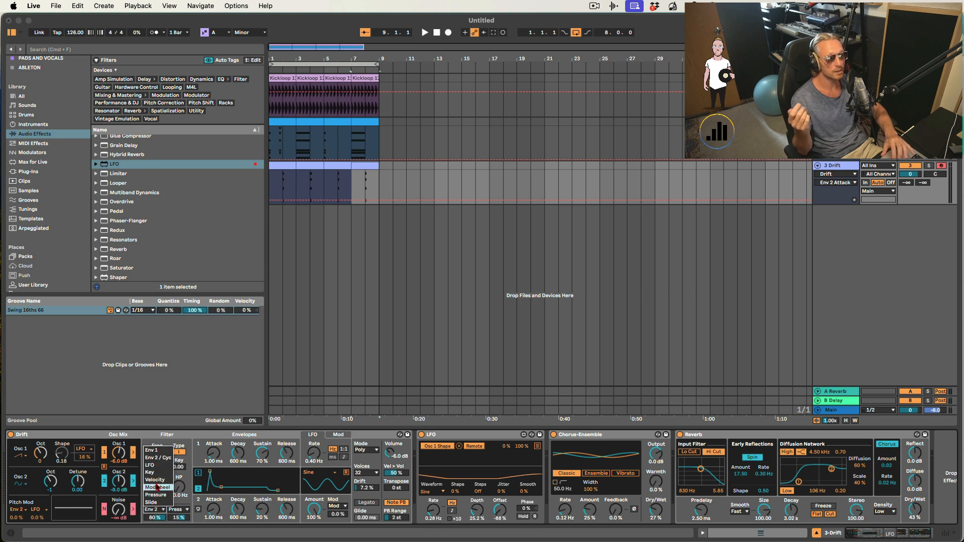
{"action": "left_click", "coordinate": [159, 436]}
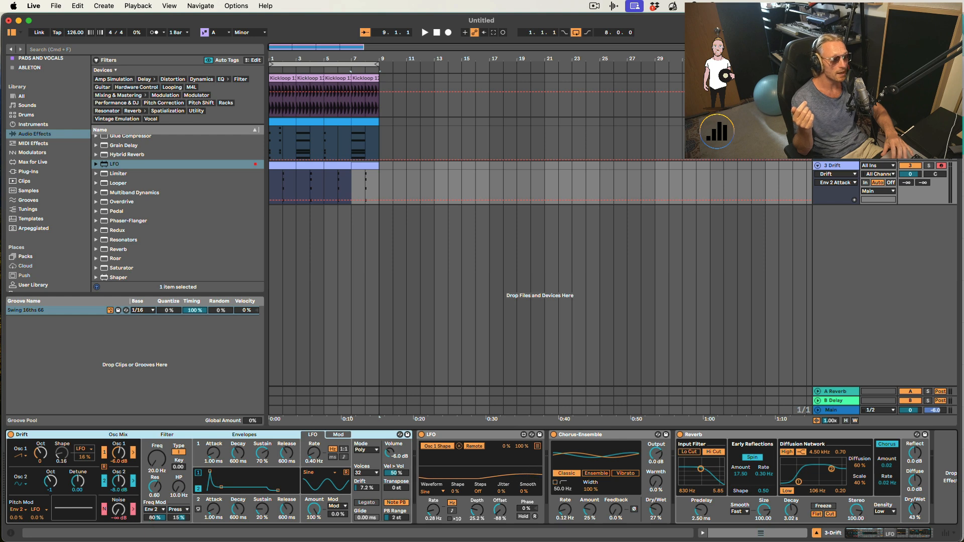
{"action": "left_click_drag", "start_coordinate": [154, 518], "coordinate": [155, 541]}
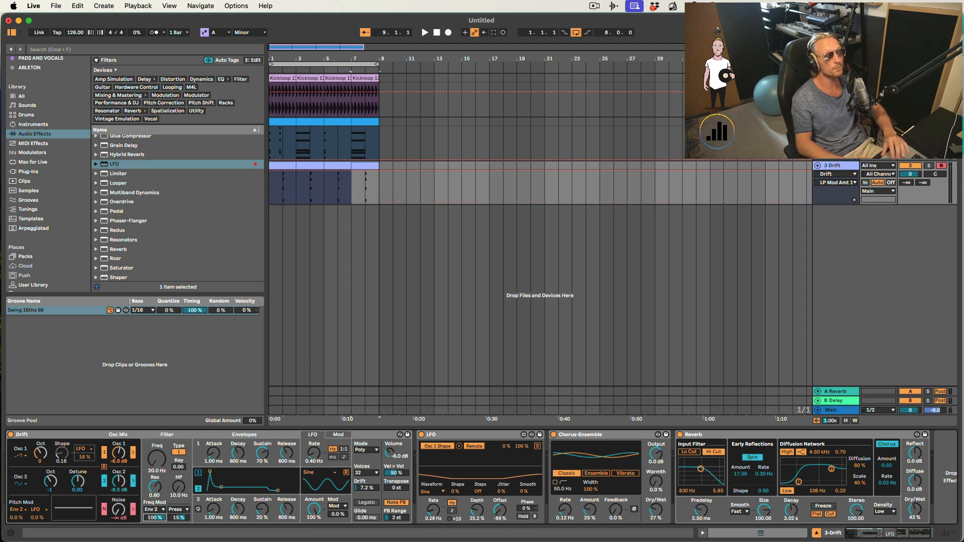
- Set Drift's Envelope 2 attack to 0.00 ms and decay to 619 ms while toggling playback to audition
{"action": "left_click", "coordinate": [166, 471]}
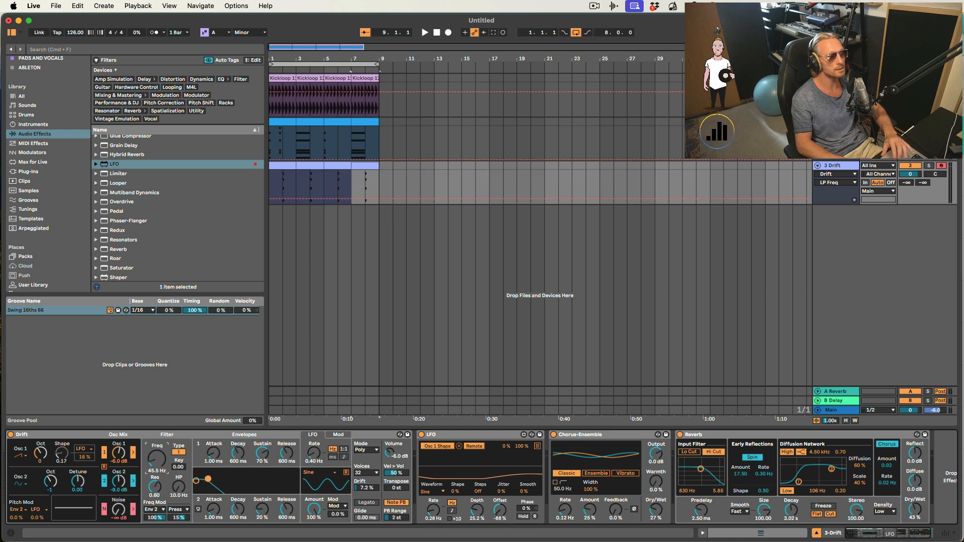
{"action": "left_click", "coordinate": [224, 512]}
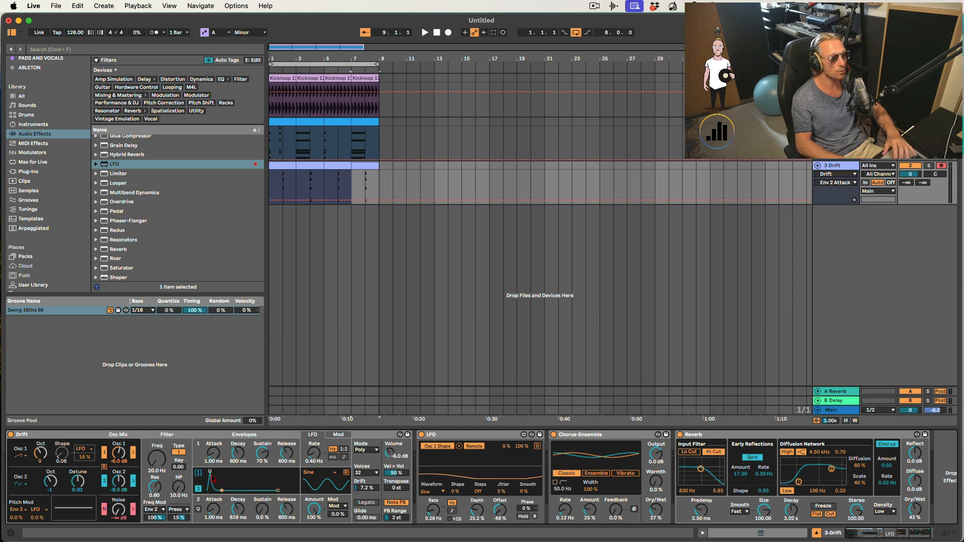
{"action": "key", "text": "space"}
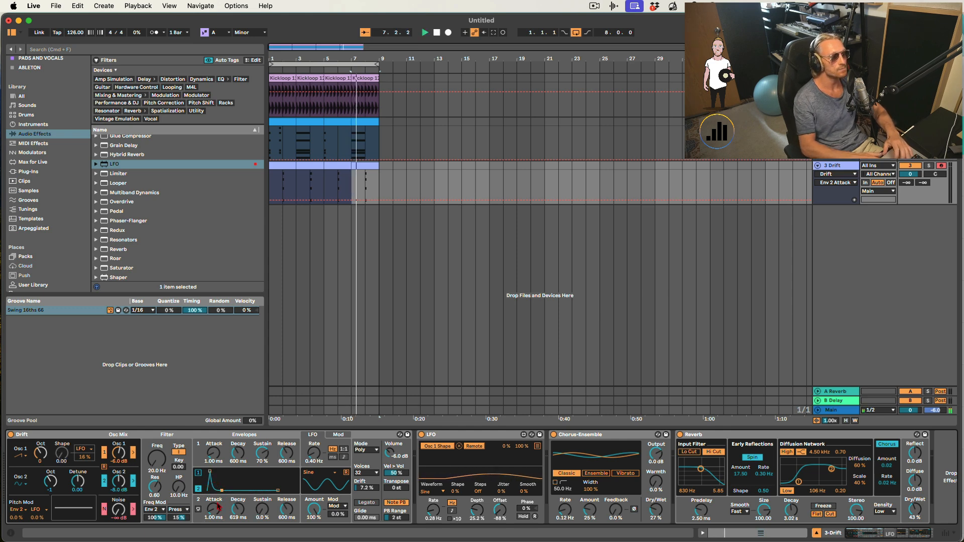
{"action": "key", "text": "space"}
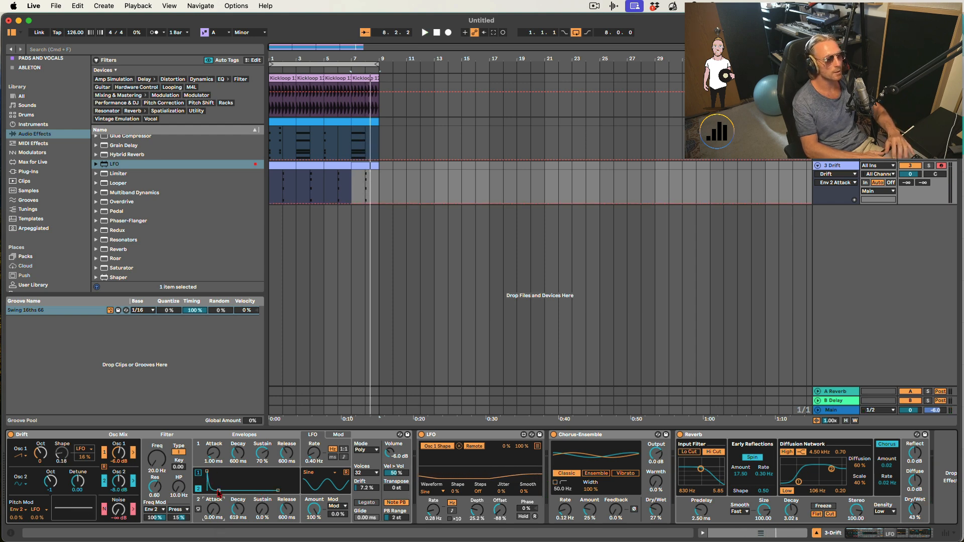
{"action": "key", "text": "space"}
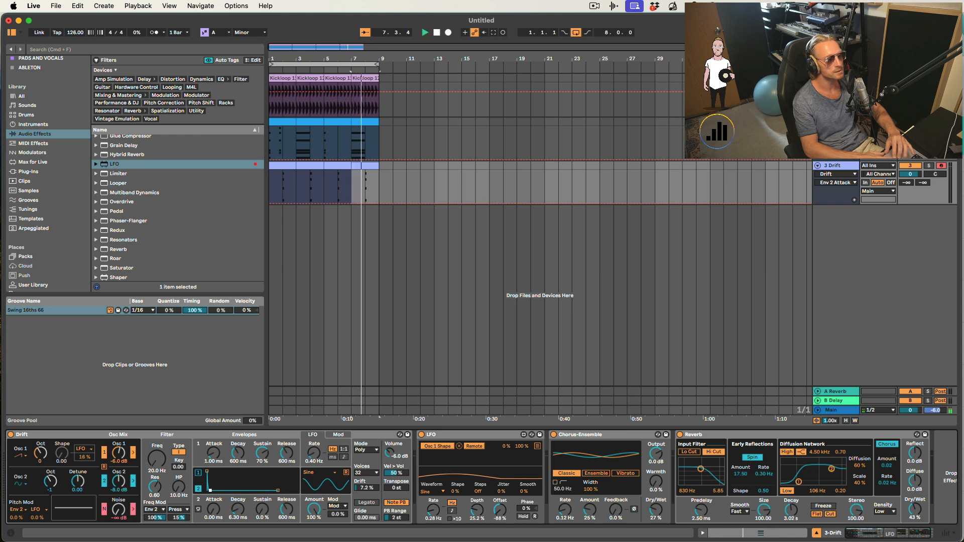
{"action": "key", "text": "space"}
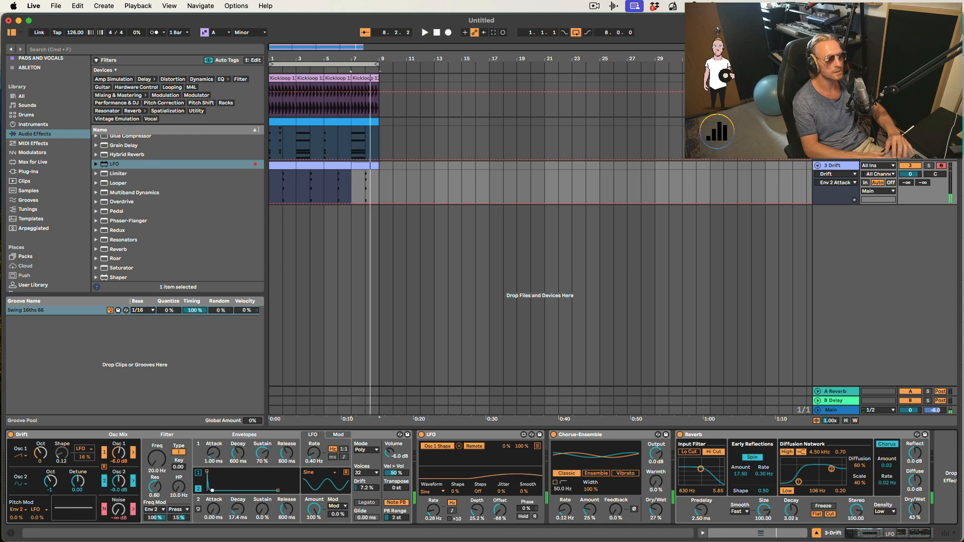
{"action": "key", "text": "space"}
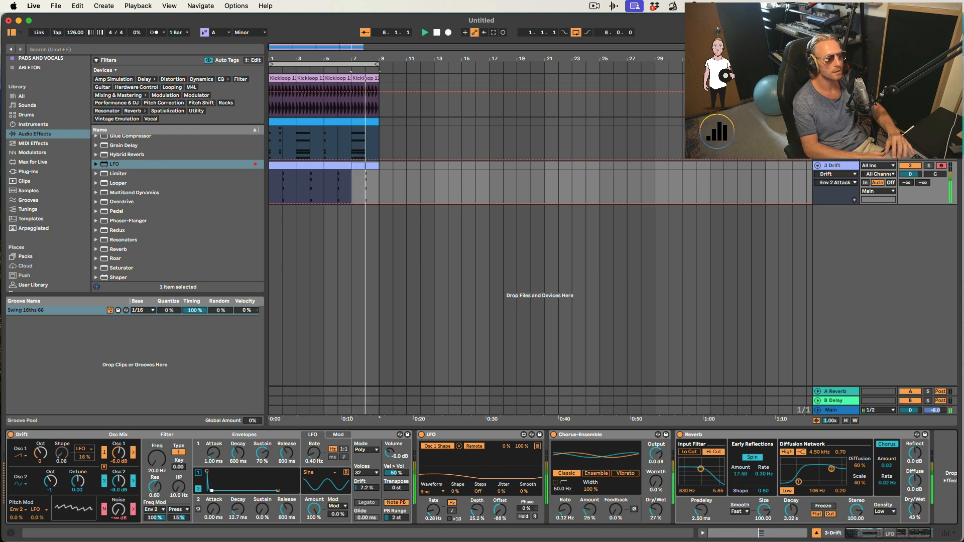
{"action": "key", "text": "space"}
{"action": "key", "text": "space"}
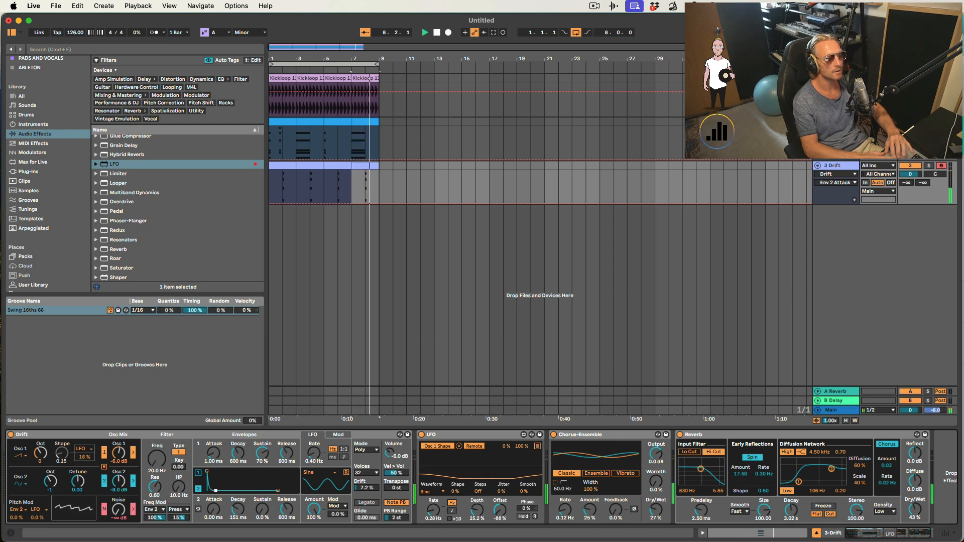
{"action": "key", "text": "space"}
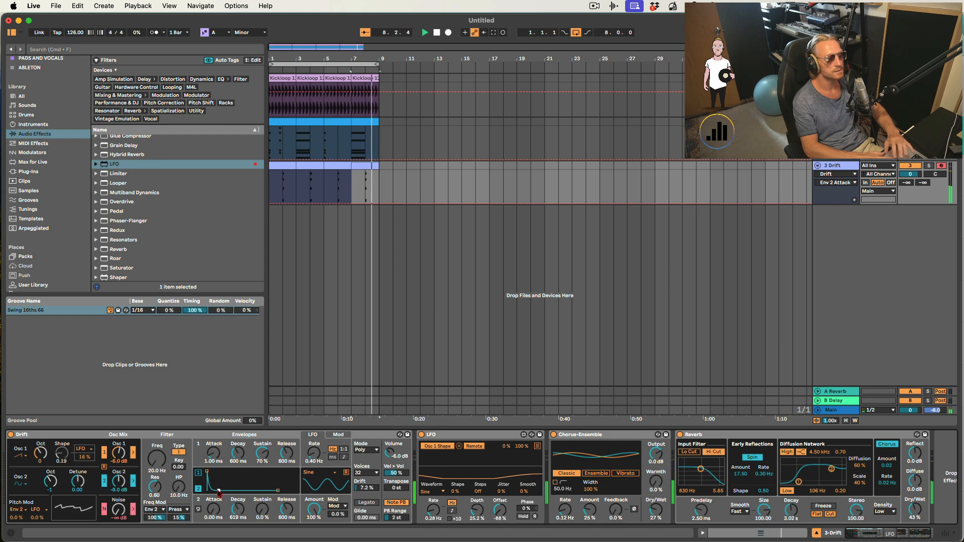
{"action": "key", "text": "space"}
- Open the Drift chord clip and lengthen the chord notes at bar 2 to about two beats, then preview
{"action": "left_click", "coordinate": [284, 173]}
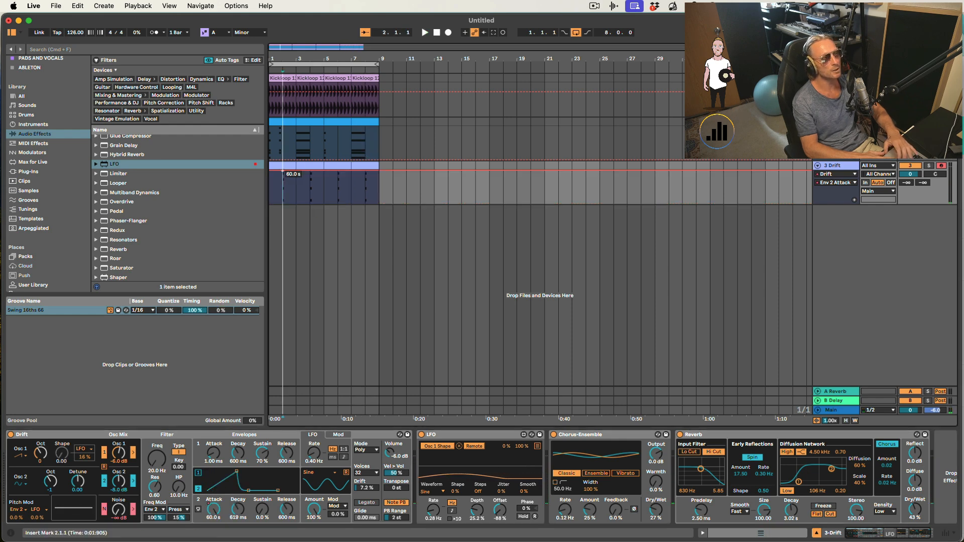
{"action": "double_click", "coordinate": [284, 169]}
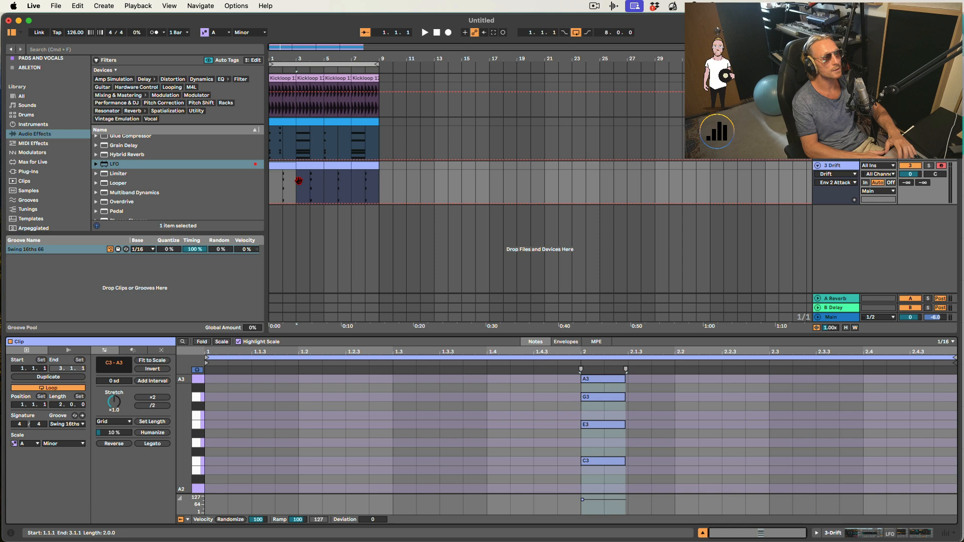
{"action": "left_click", "coordinate": [629, 476]}
{"action": "left_click_drag", "start_coordinate": [628, 476], "coordinate": [763, 380]}
{"action": "left_click", "coordinate": [703, 534]}
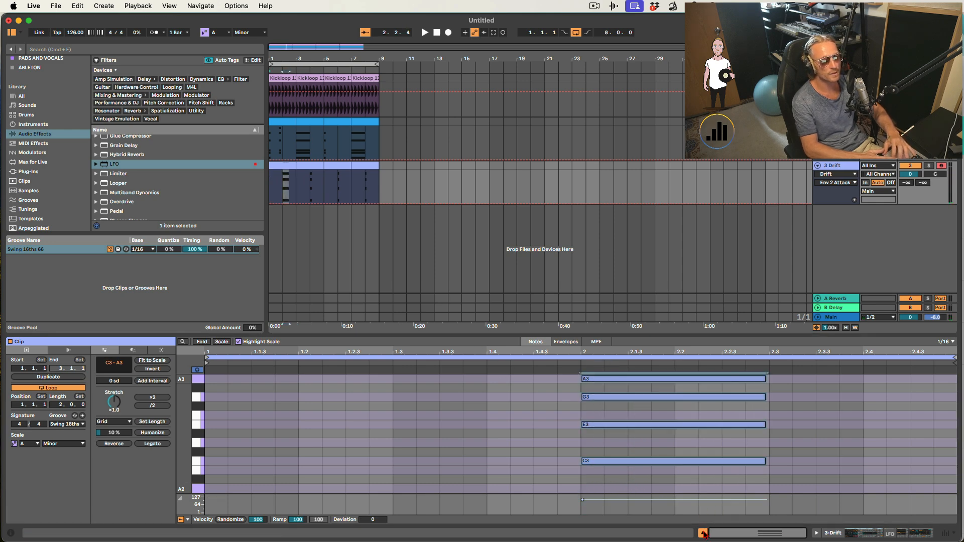
{"action": "key", "text": "space"}
{"action": "double_click", "coordinate": [837, 165]}
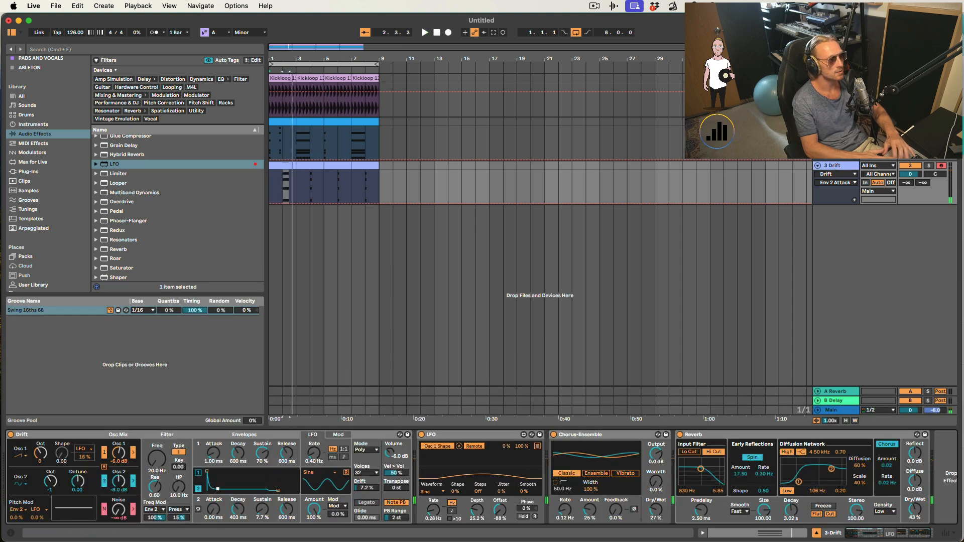
{"action": "key", "text": "space"}
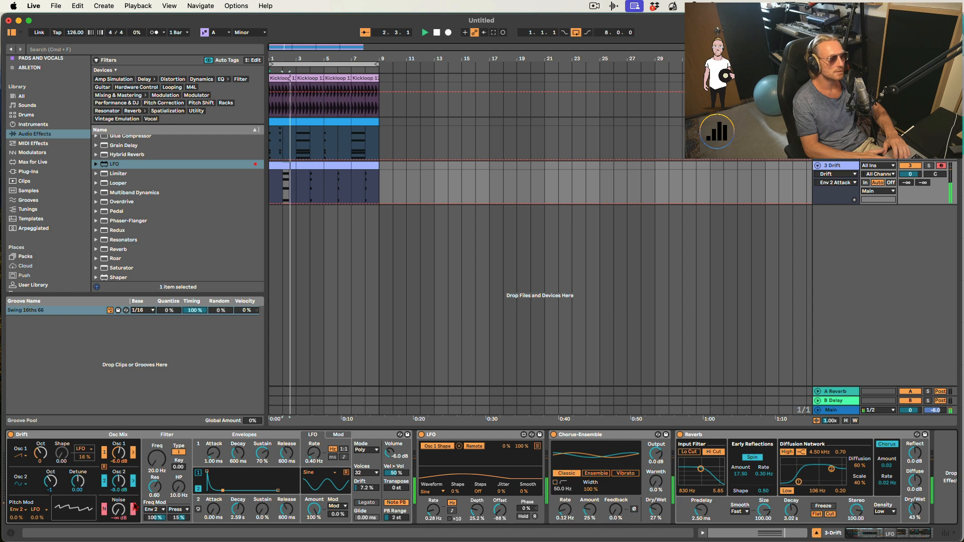
- Set Drift's Envelope 2 decay to 2.03 s and audition playback
{"action": "key", "text": "space"}
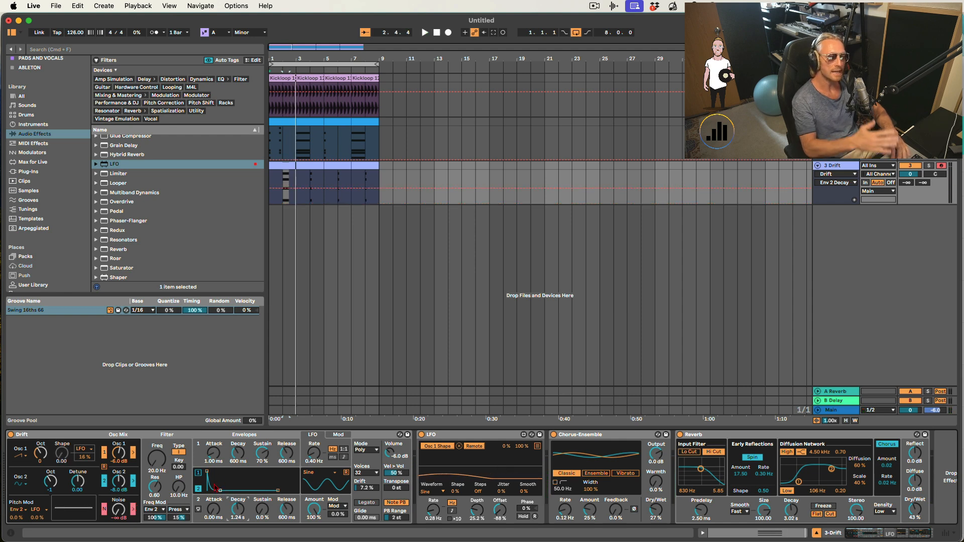
{"action": "left_click", "coordinate": [157, 471]}
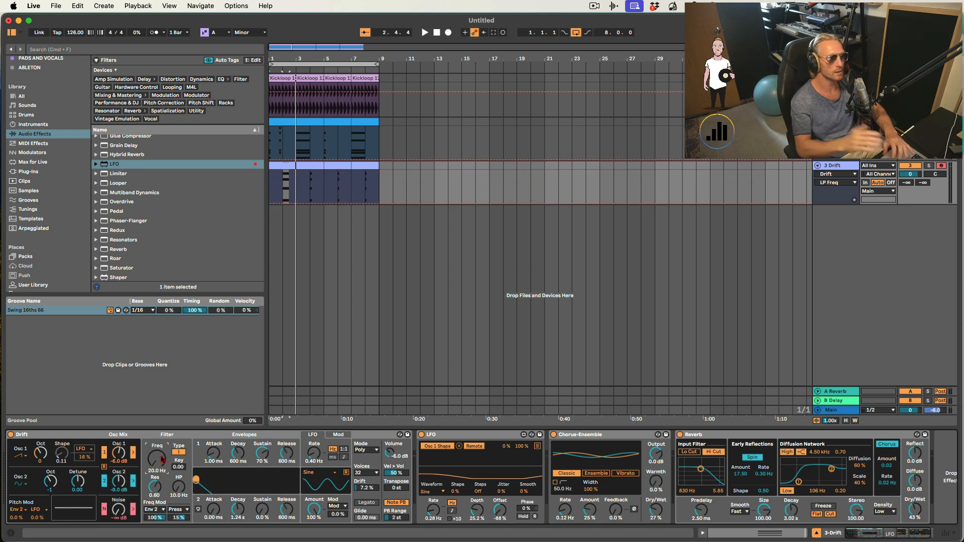
{"action": "left_click", "coordinate": [239, 509]}
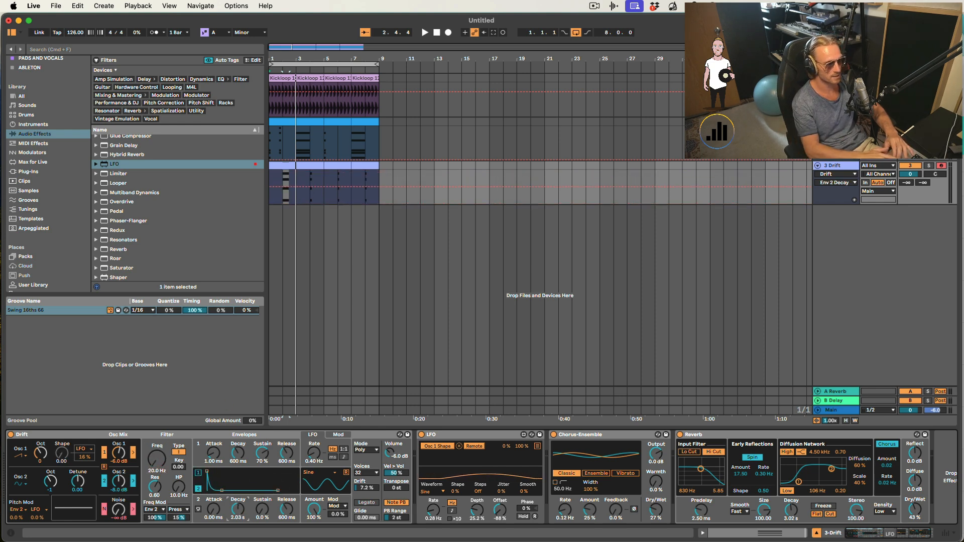
{"action": "key", "text": "space"}
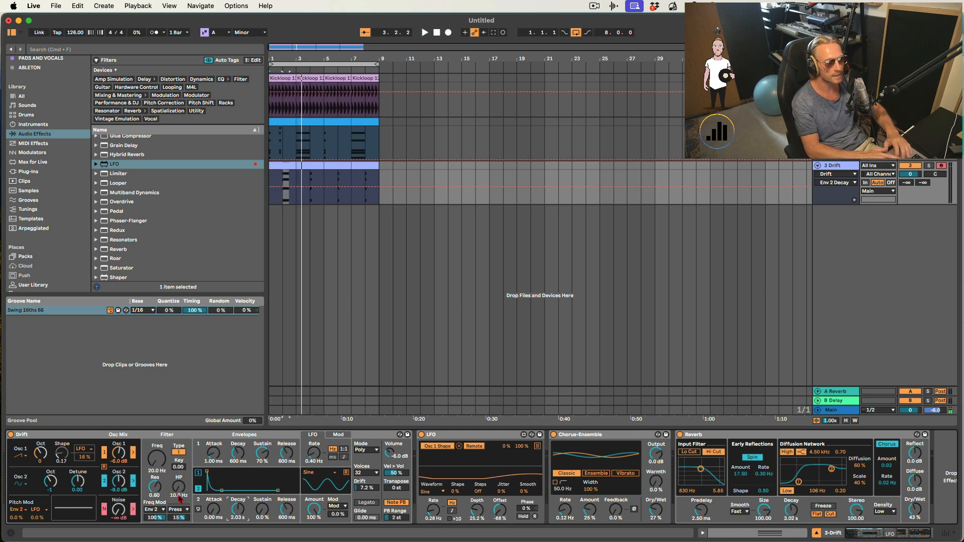
- Set the LFO depth to 9.45% and Drift's filter resonance to 0.25 during playback
{"action": "left_click_drag", "start_coordinate": [155, 486], "coordinate": [155, 497]}
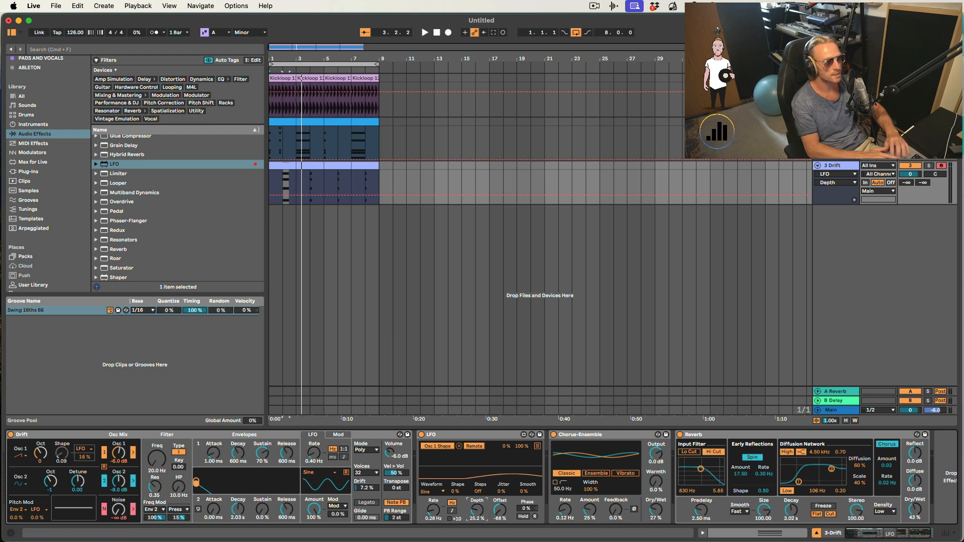
{"action": "key", "text": "space"}
{"action": "left_click_drag", "start_coordinate": [477, 513], "coordinate": [476, 516]}
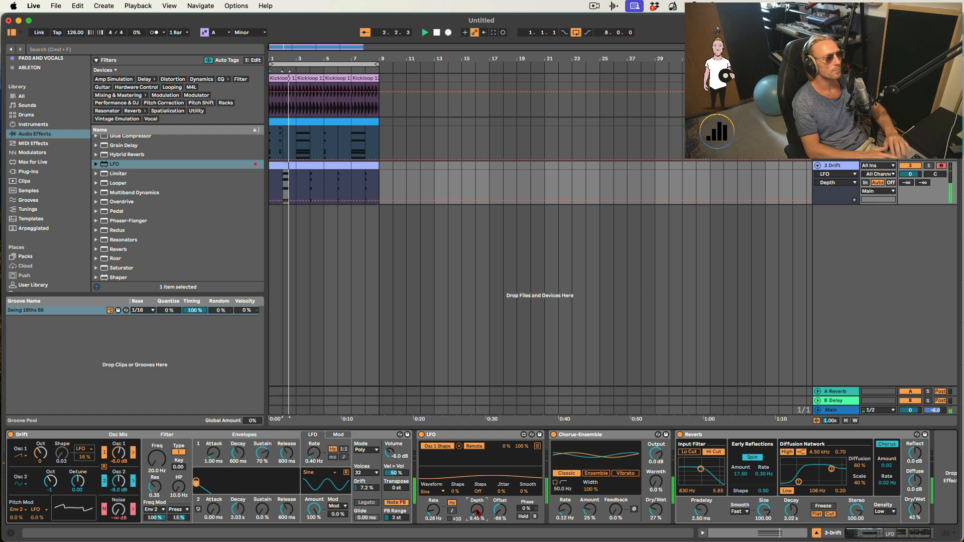
{"action": "left_click_drag", "start_coordinate": [155, 484], "coordinate": [155, 490]}
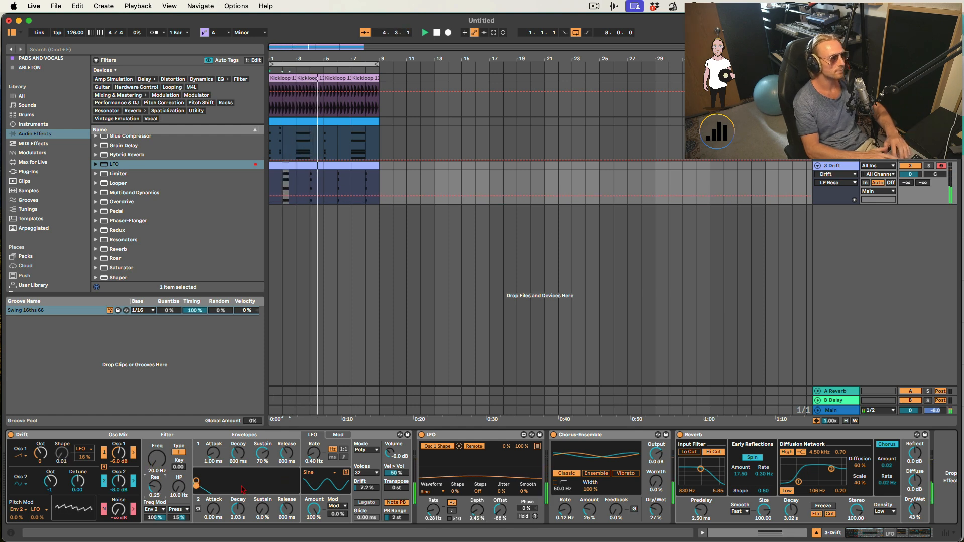
- Set Drift's Envelope 2 attack to 146 ms while auditioning playback
{"action": "left_click", "coordinate": [224, 507]}
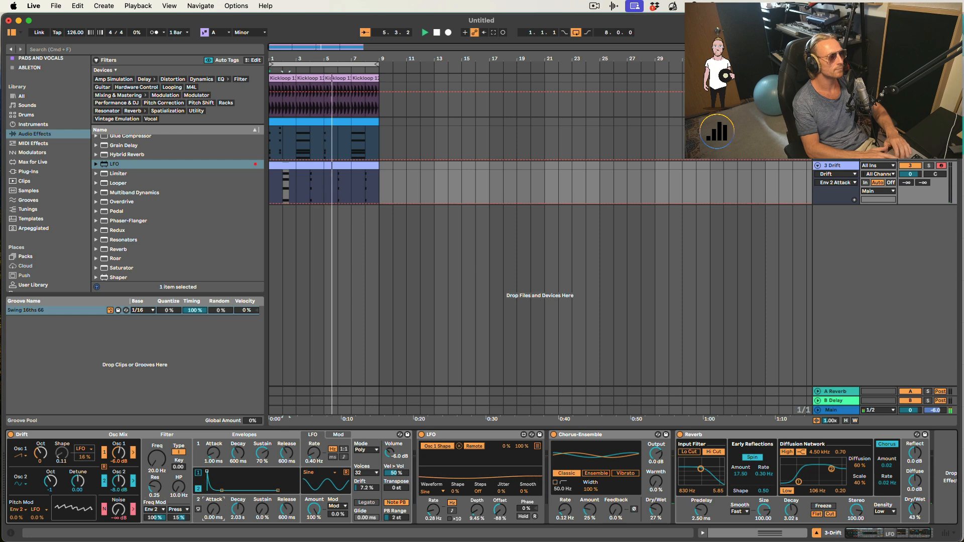
{"action": "left_click_drag", "start_coordinate": [220, 490], "coordinate": [217, 472]}
{"action": "key", "text": "space"}
{"action": "key", "text": "space"}
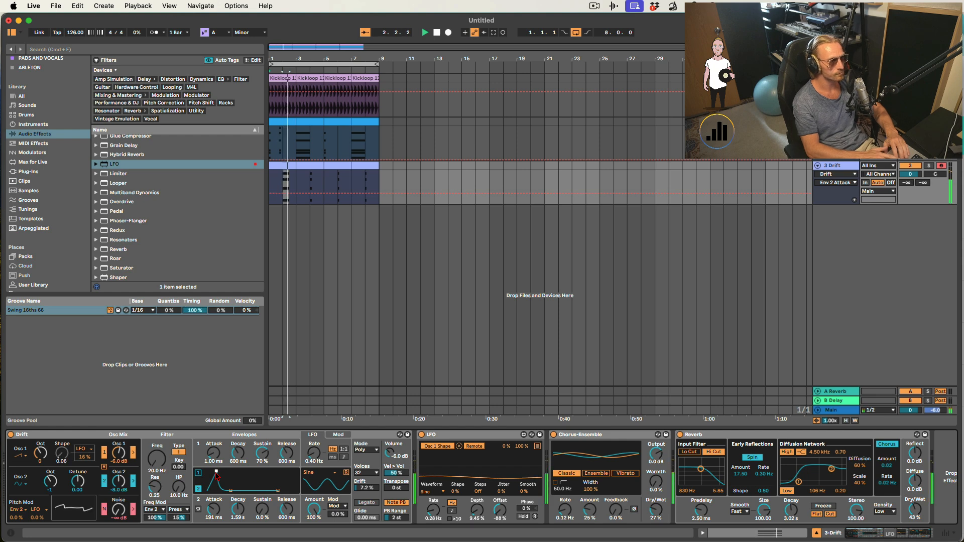
{"action": "left_click_drag", "start_coordinate": [216, 472], "coordinate": [215, 472]}
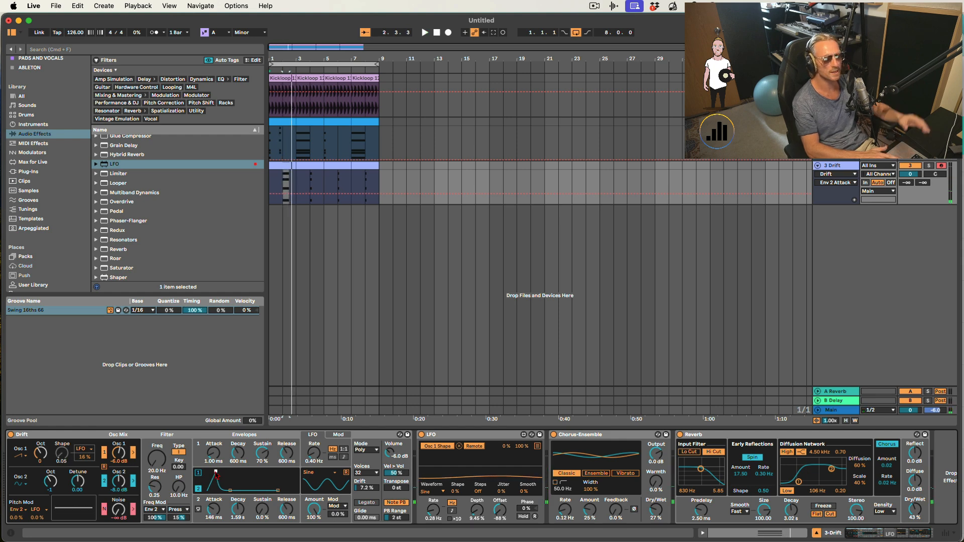
{"action": "key", "text": "space"}
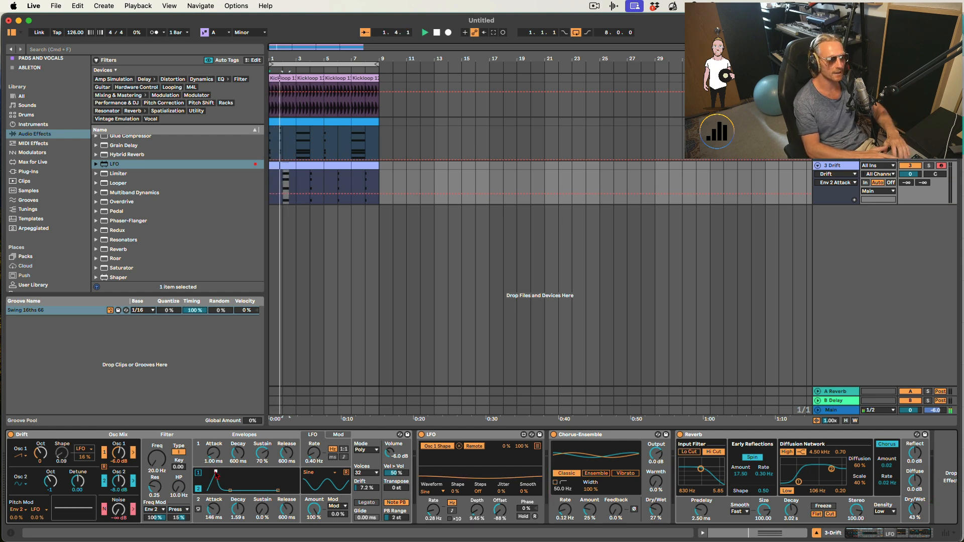
- Add an Echo device to the end of the Drift chain and enable its filter
{"action": "scroll", "coordinate": [128, 214], "scroll_direction": "down", "scroll_amount": 1}
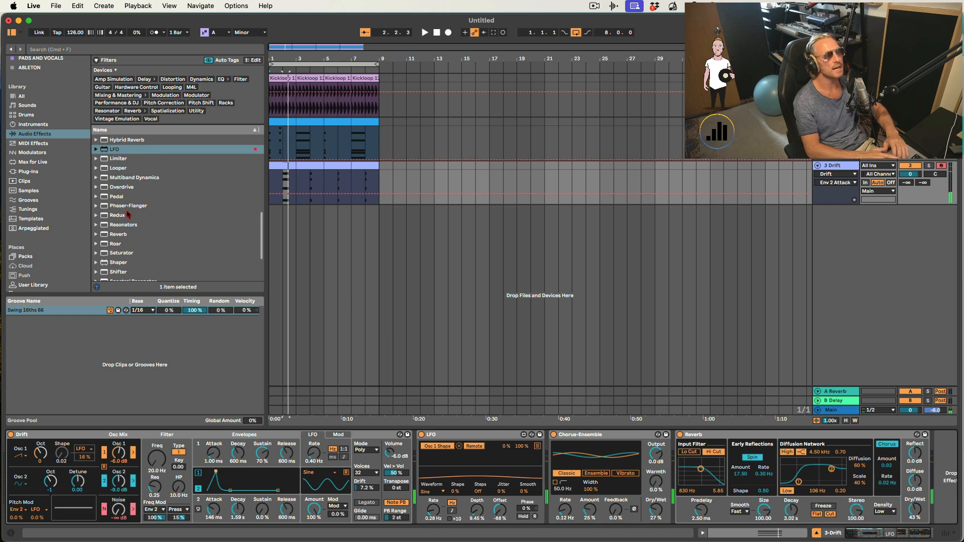
{"action": "scroll", "coordinate": [128, 215], "scroll_direction": "up", "scroll_amount": 5}
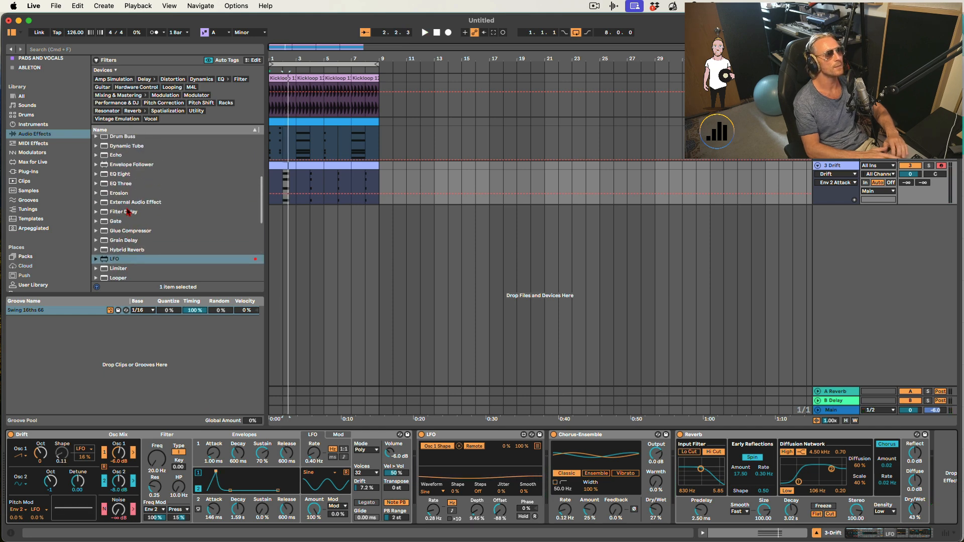
{"action": "double_click", "coordinate": [115, 158]}
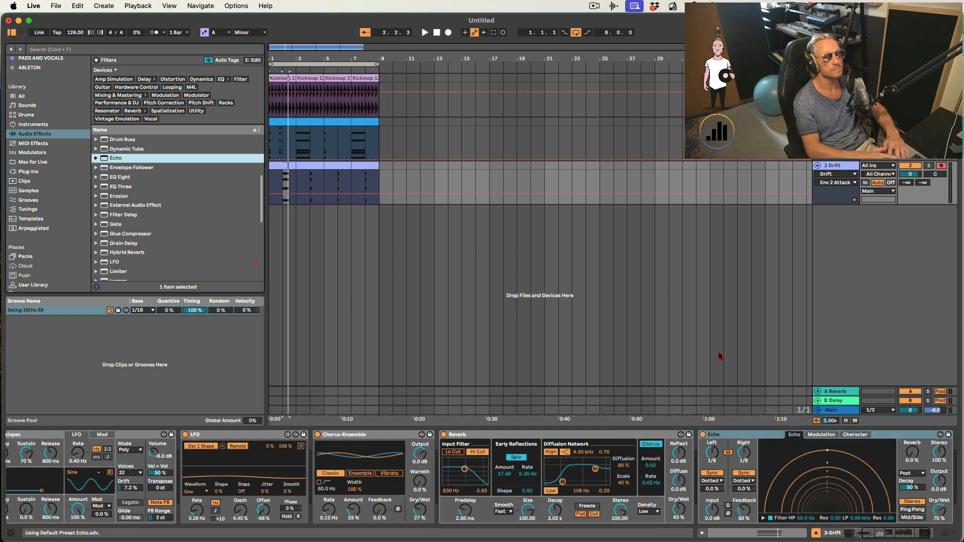
{"action": "key", "text": "space"}
{"action": "left_click", "coordinate": [763, 518]}
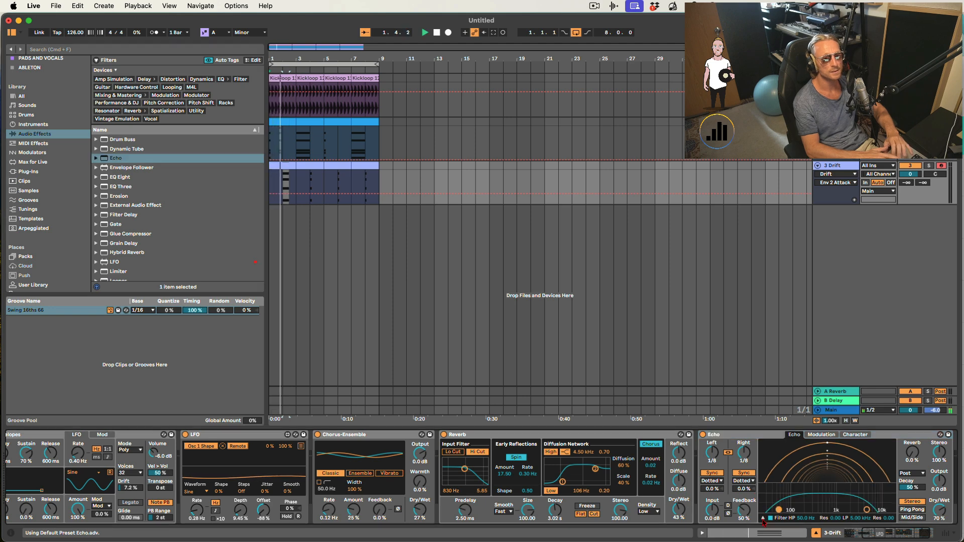
- Raise the Echo's high-pass filter to 236 Hz and lower its dry/wet mix while auditioning
{"action": "left_click_drag", "start_coordinate": [779, 509], "coordinate": [807, 508]}
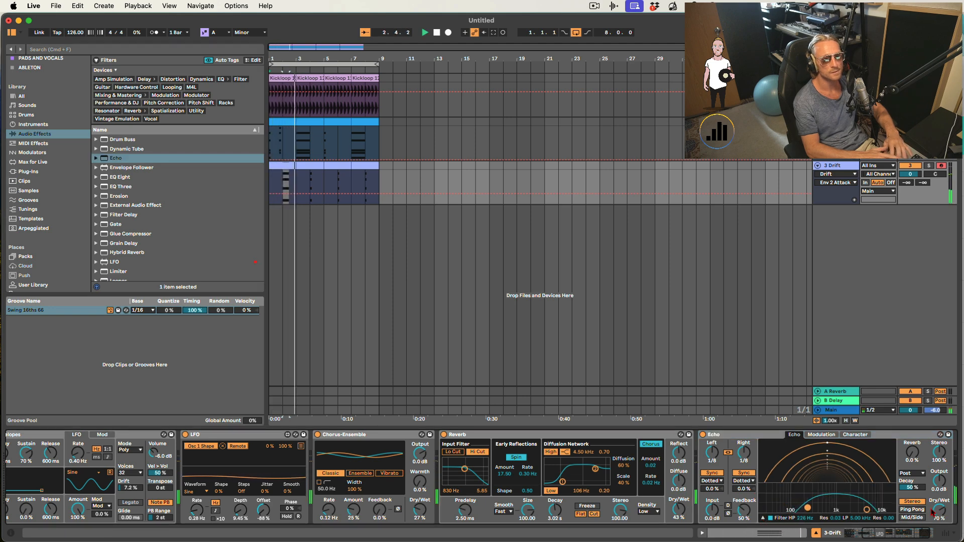
{"action": "key", "text": "space"}
{"action": "key", "text": "space"}
{"action": "mouse_move", "coordinate": [939, 510]}
{"action": "left_mouse_down"}
{"action": "mouse_move", "coordinate": [939, 525]}
{"action": "mouse_move", "coordinate": [939, 513]}
{"action": "left_mouse_up"}
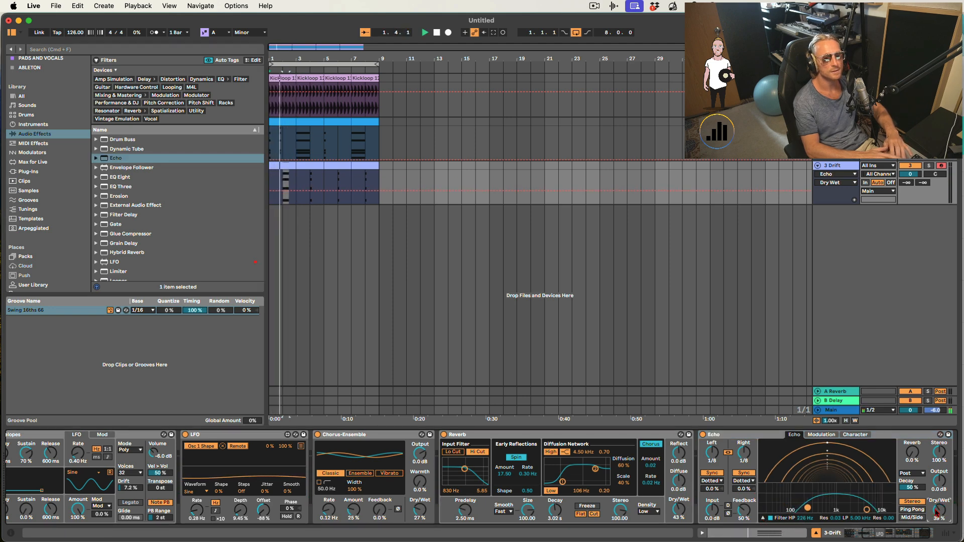
- Change Drift's Oscillator 2 waveform and audition the part with playback
{"action": "key", "text": "super+alt+l"}
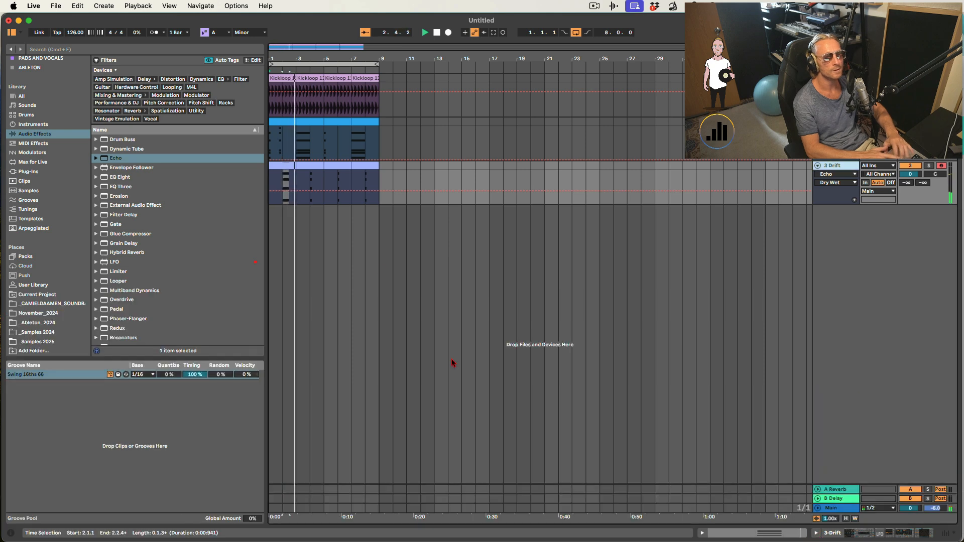
{"action": "key", "text": "space"}
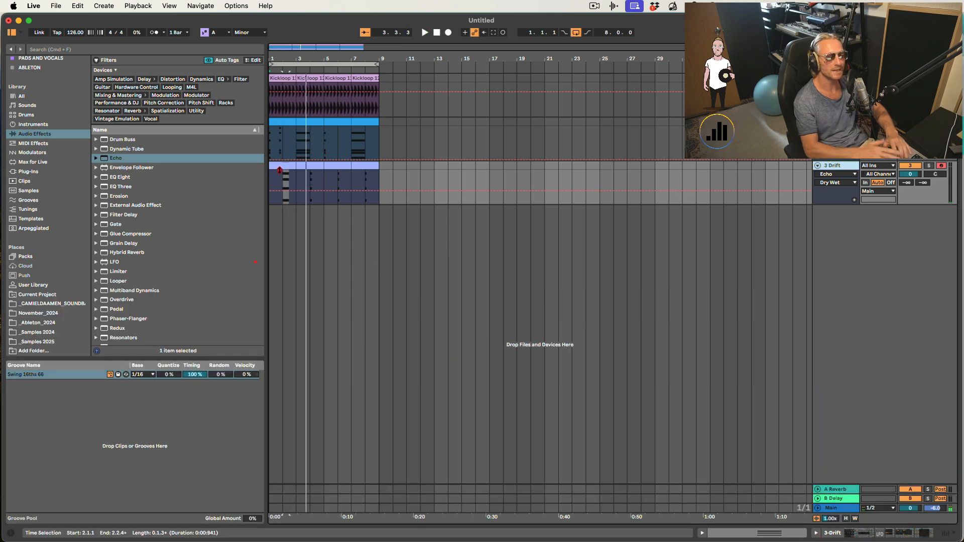
{"action": "double_click", "coordinate": [854, 167]}
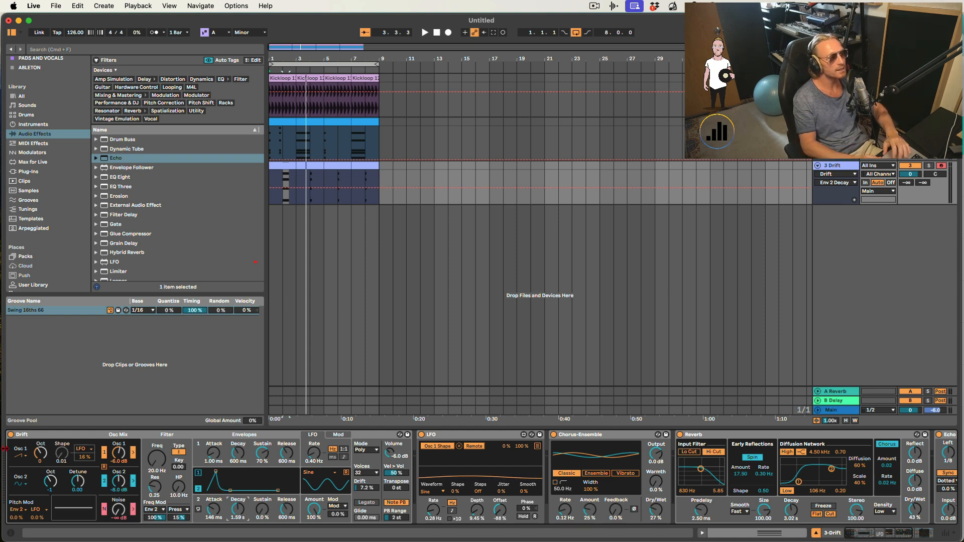
{"action": "left_click", "coordinate": [21, 486]}
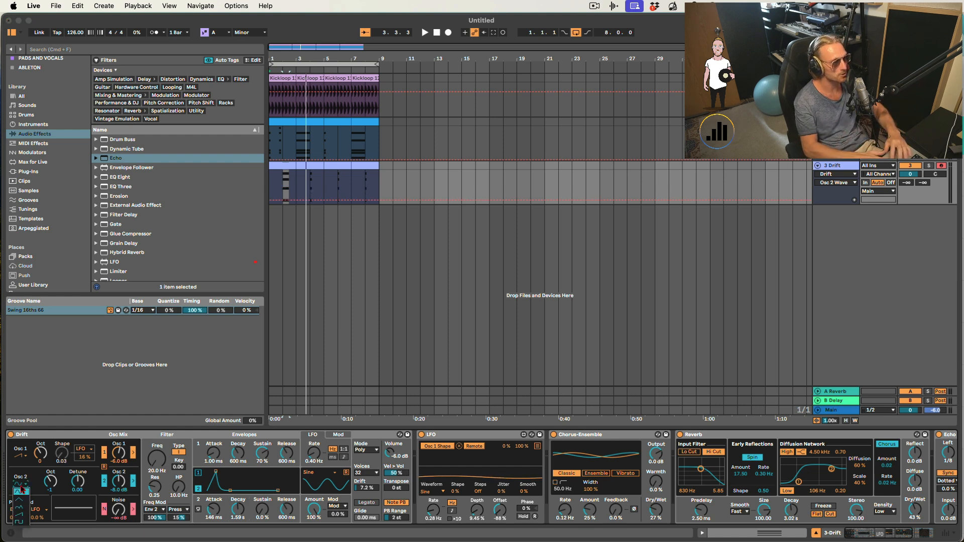
{"action": "left_click", "coordinate": [20, 515]}
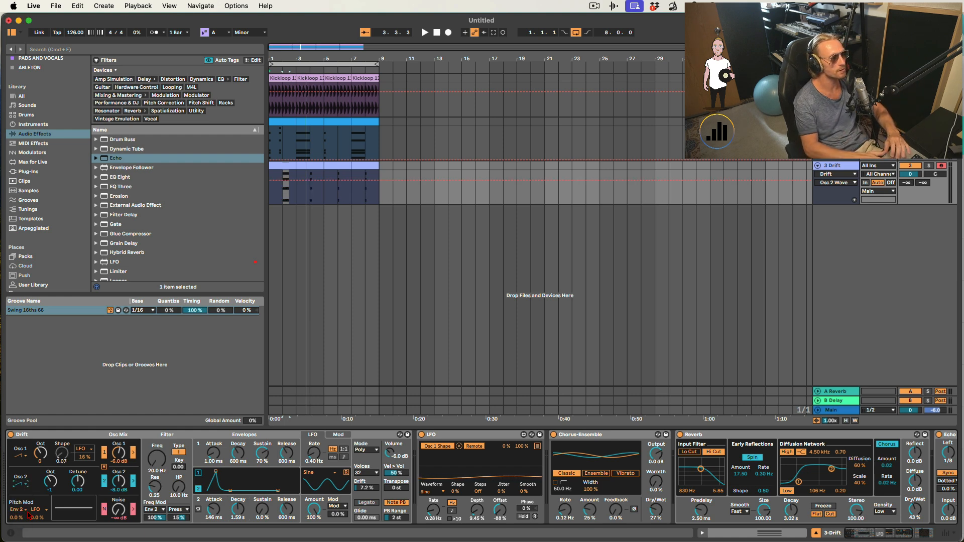
{"action": "key", "text": "space"}
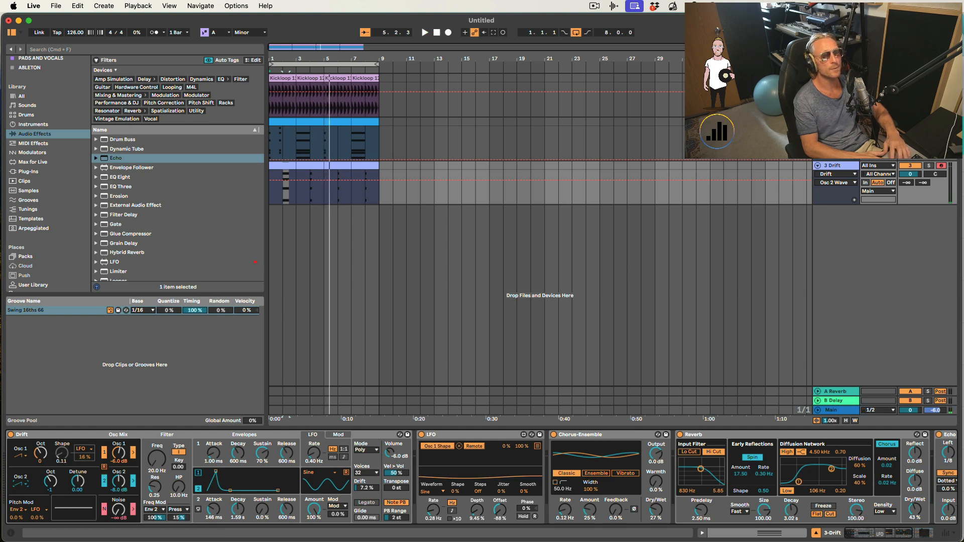
- Lower the Drift track's volume to -6.3 dB and audition playback
{"action": "left_click", "coordinate": [285, 98]}
{"action": "key", "text": "space"}
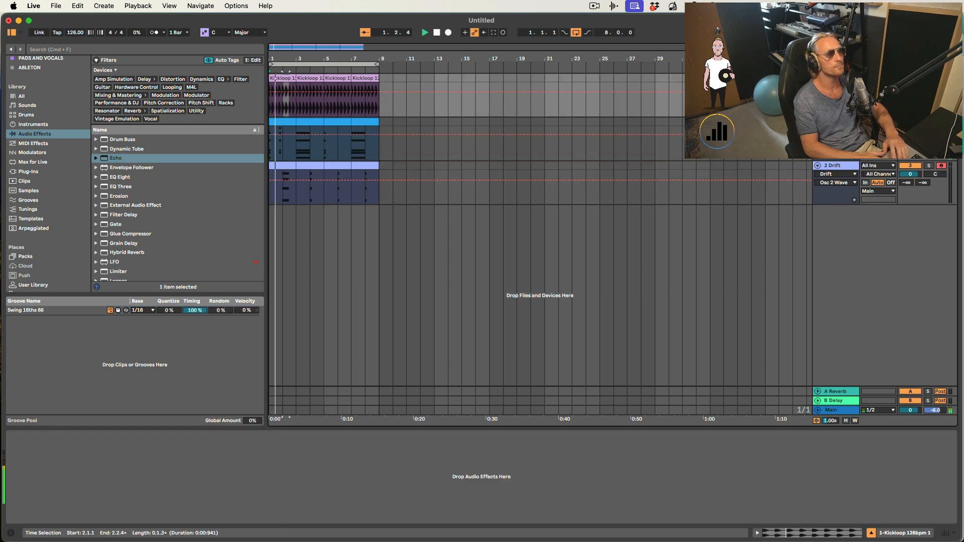
{"action": "left_click_drag", "start_coordinate": [909, 174], "coordinate": [910, 180]}
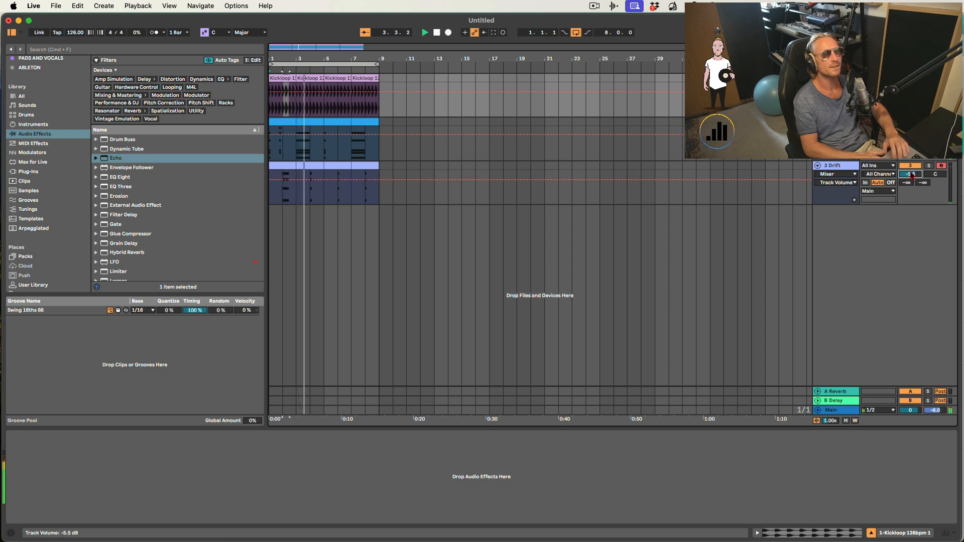
{"action": "left_click_drag", "start_coordinate": [911, 174], "coordinate": [913, 176]}
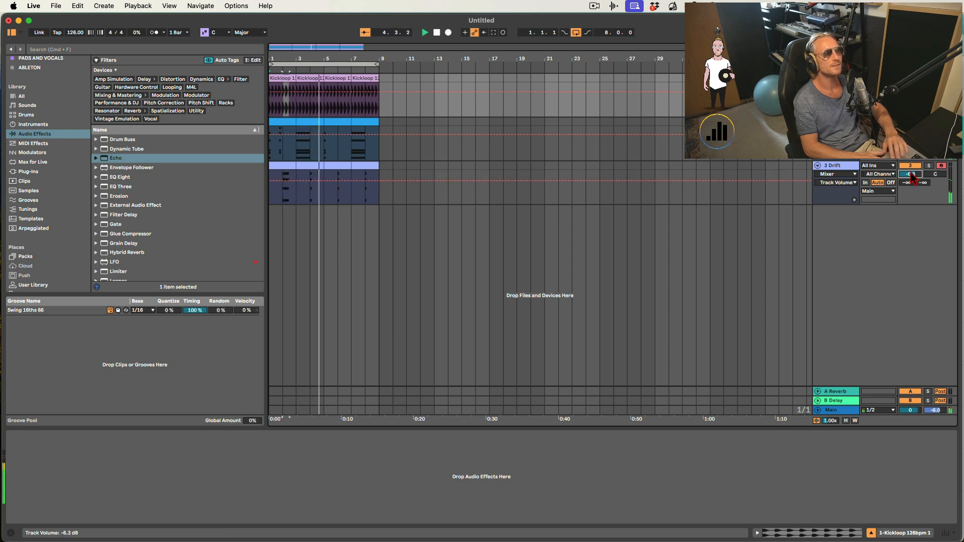
{"action": "left_click", "coordinate": [840, 167]}
{"action": "key", "text": "space"}
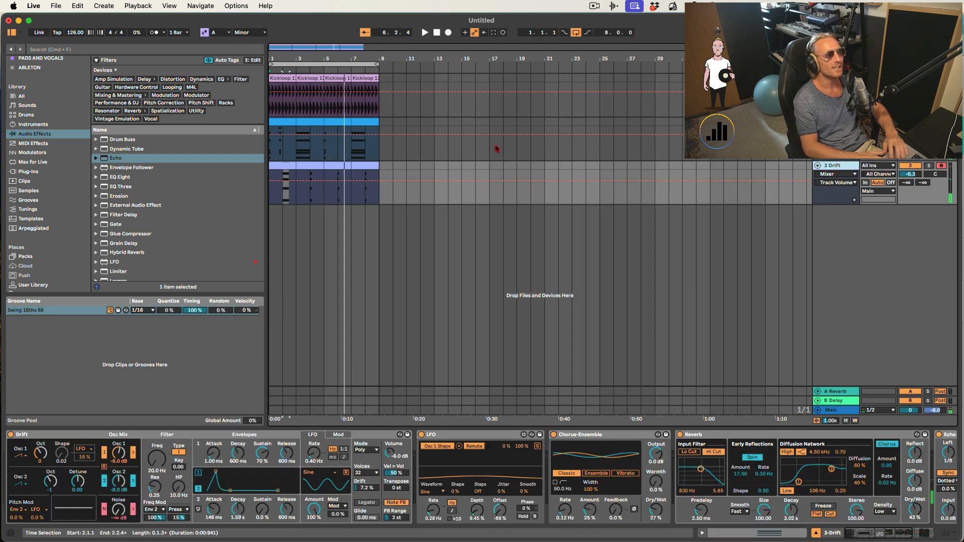
- Open the Drift clip at bar 5 and move its chord notes one sixteenth earlier, then audition
{"action": "left_click", "coordinate": [329, 177]}
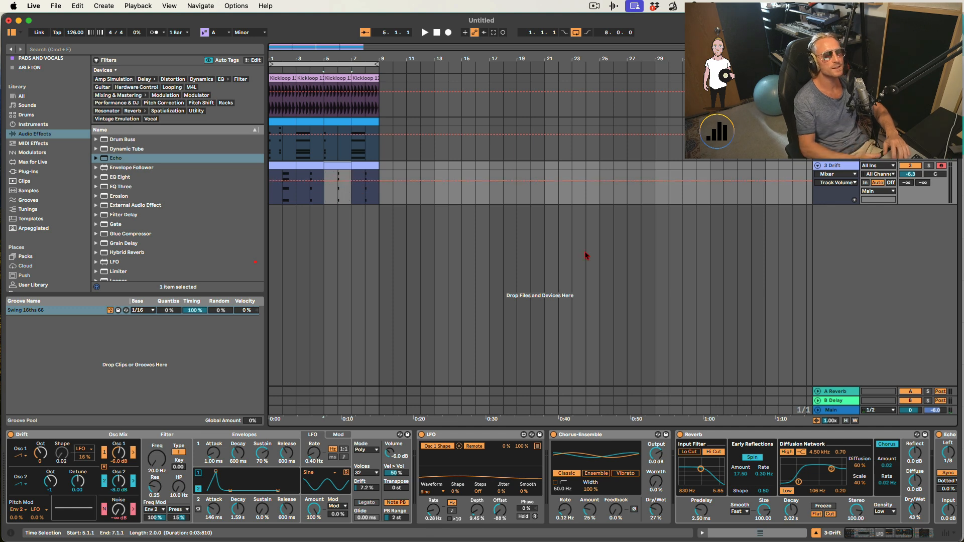
{"action": "double_click", "coordinate": [339, 170]}
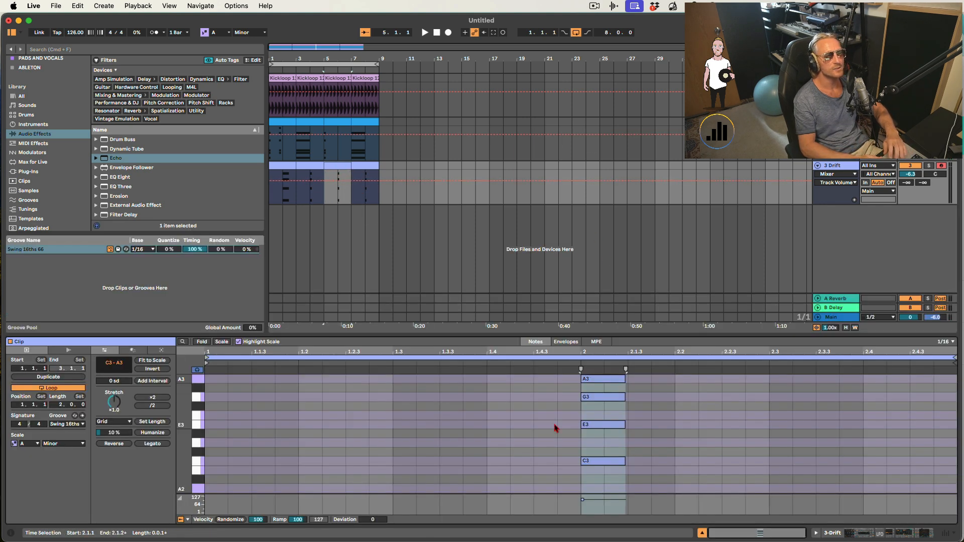
{"action": "left_click_drag", "start_coordinate": [594, 381], "coordinate": [568, 380]}
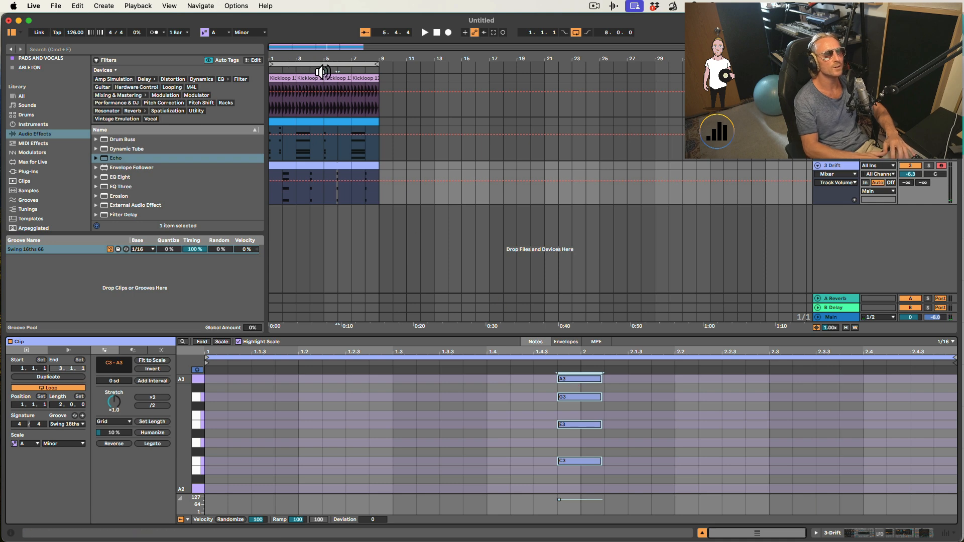
{"action": "left_click", "coordinate": [324, 60]}
{"action": "key", "text": "space"}
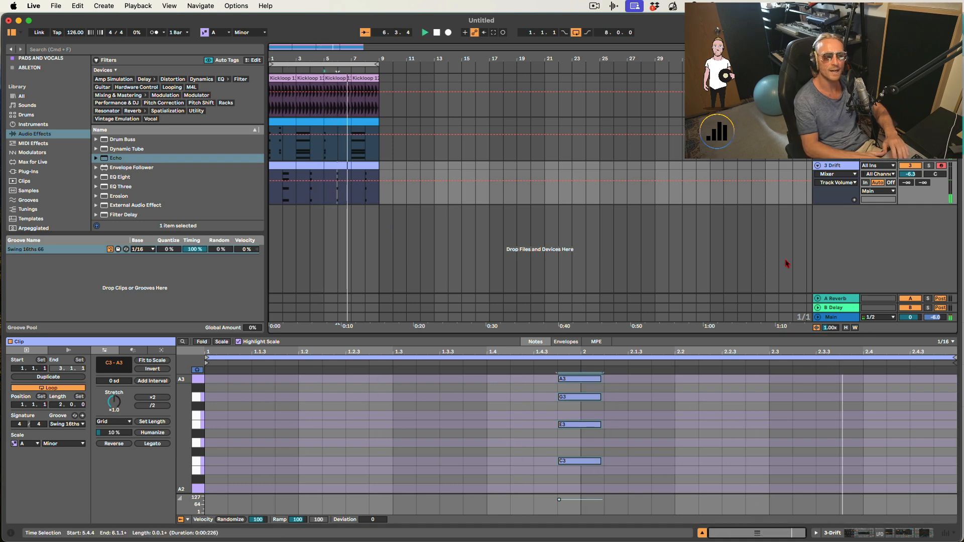
- Insert a new MIDI track and create an empty four-bar MIDI clip at the start
{"action": "left_click", "coordinate": [703, 533]}
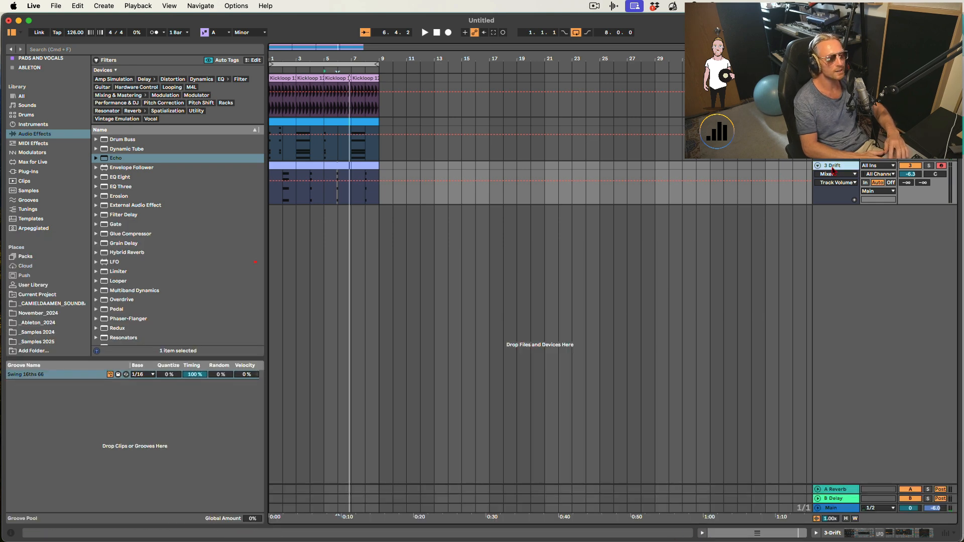
{"action": "key", "text": "super+shift+t"}
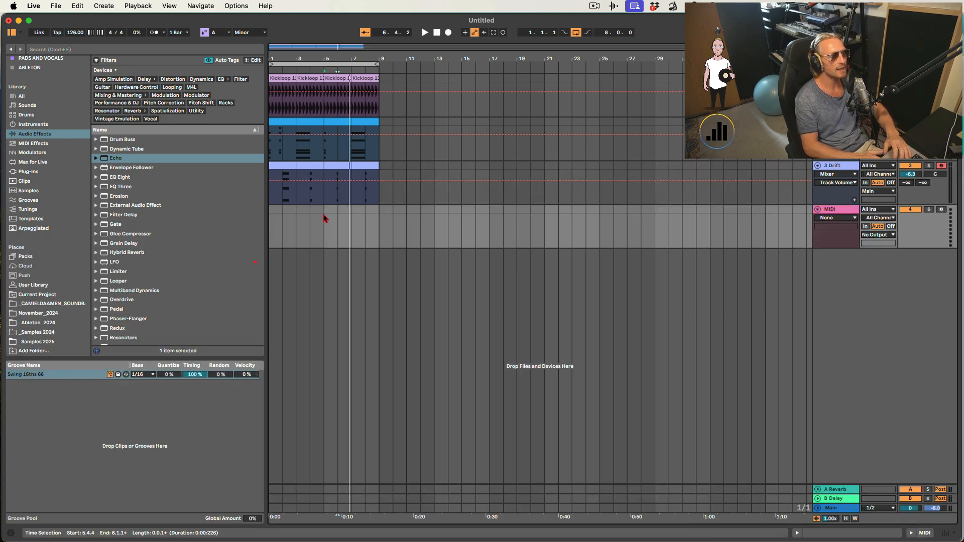
{"action": "left_click_drag", "start_coordinate": [324, 219], "coordinate": [256, 218]}
{"action": "key", "text": "super+shift+m"}
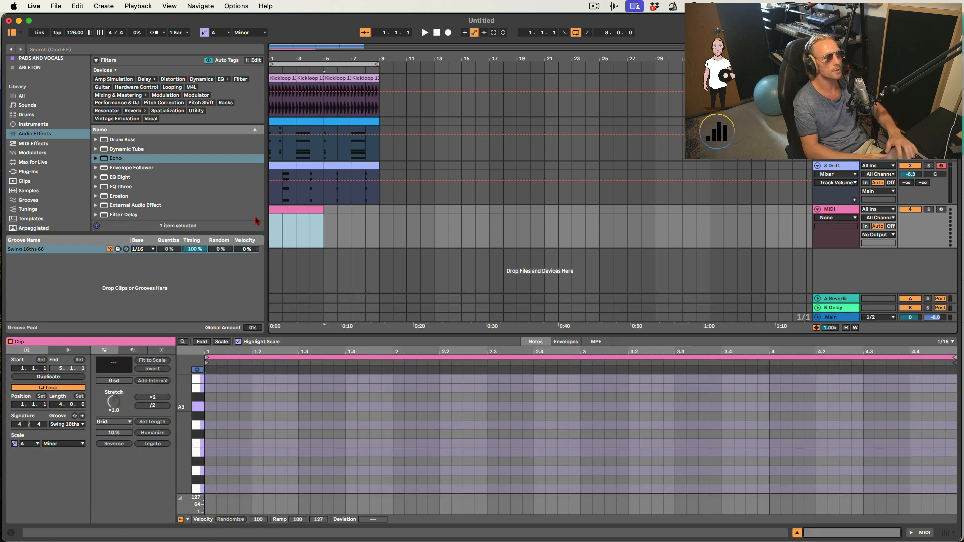
- Draw stacked notes A3, C4, E4, G4, B4 and D5 at the start of the new clip
{"action": "left_click", "coordinate": [212, 409]}
{"action": "scroll", "coordinate": [206, 417], "scroll_direction": "up", "scroll_amount": 3}
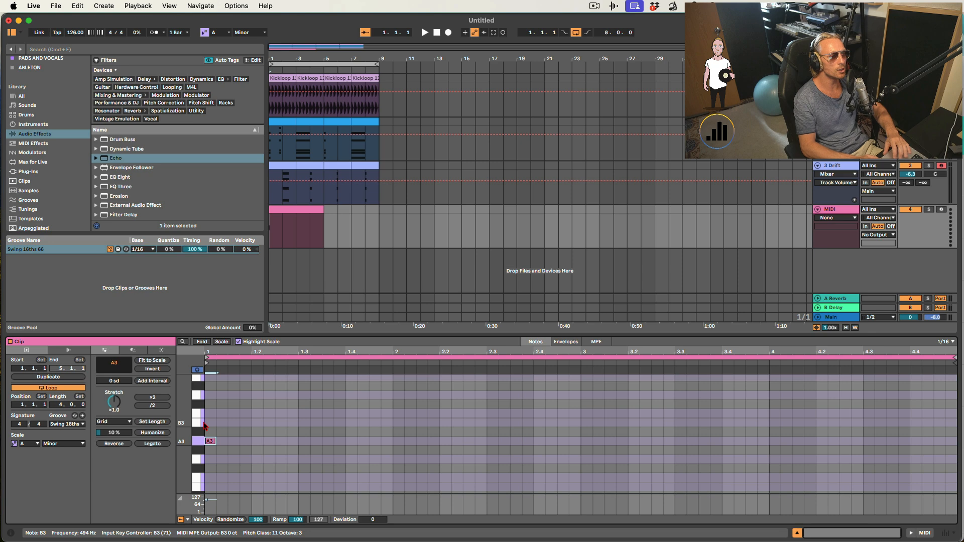
{"action": "double_click", "coordinate": [209, 413]}
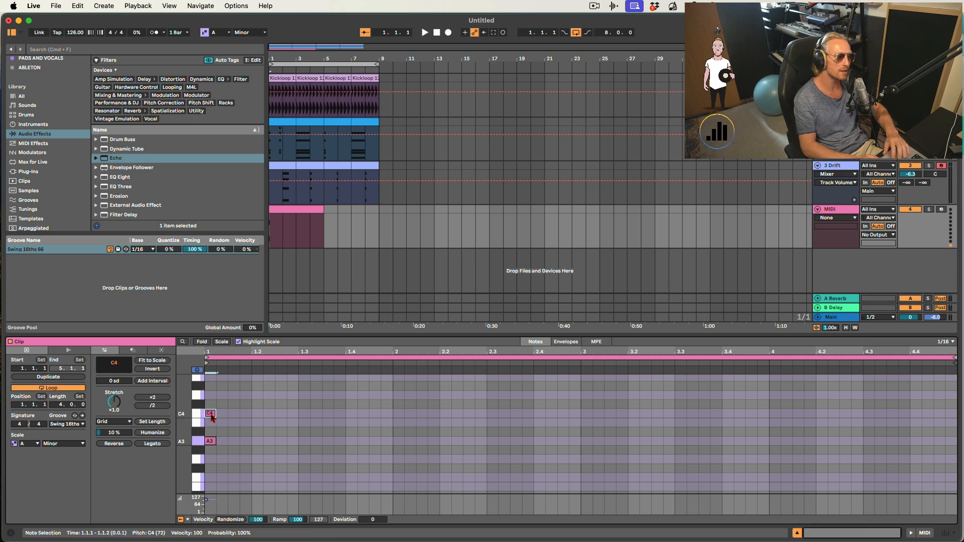
{"action": "scroll", "coordinate": [206, 396], "scroll_direction": "up", "scroll_amount": 1}
{"action": "double_click", "coordinate": [210, 387]}
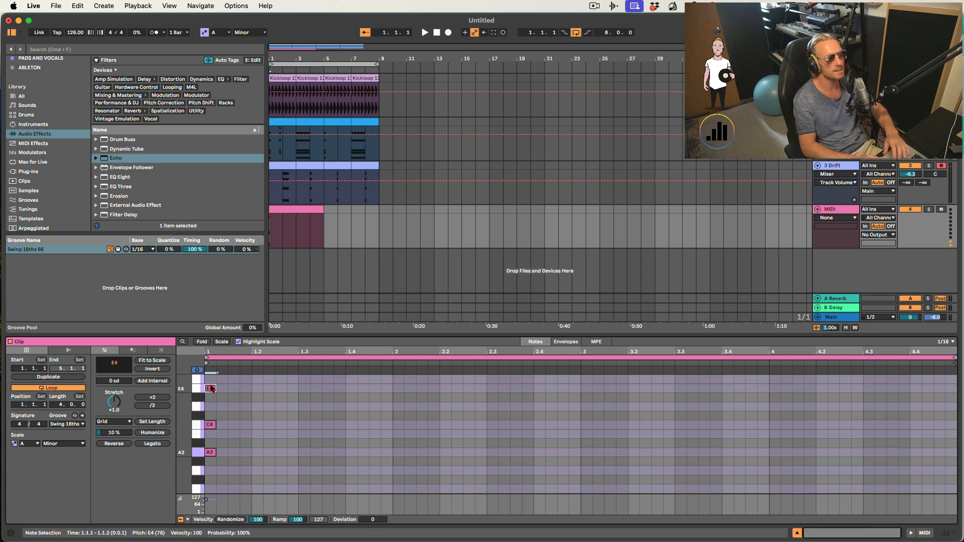
{"action": "scroll", "coordinate": [211, 392], "scroll_direction": "up", "scroll_amount": 5}
{"action": "scroll", "coordinate": [212, 397], "scroll_direction": "down", "scroll_amount": 2}
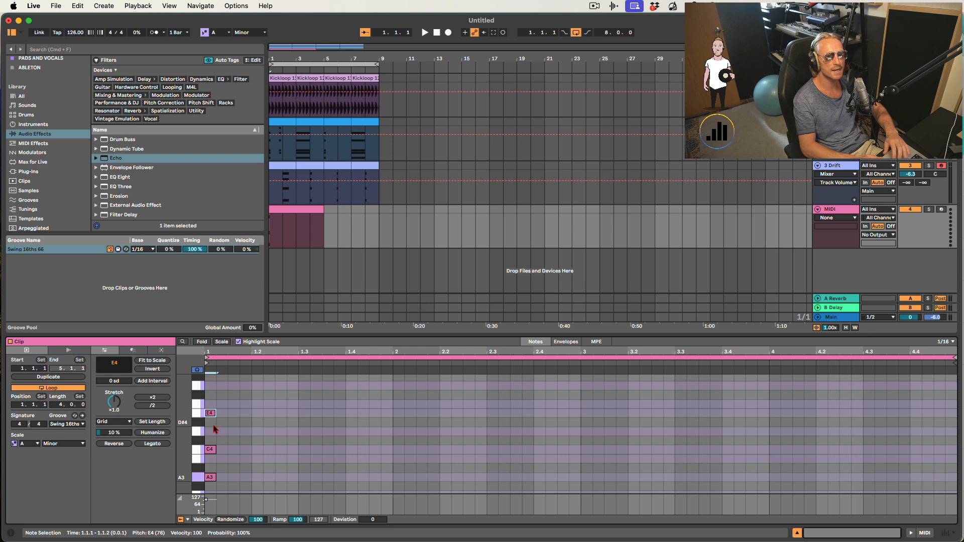
{"action": "double_click", "coordinate": [210, 386]}
{"action": "scroll", "coordinate": [209, 386], "scroll_direction": "up", "scroll_amount": 3}
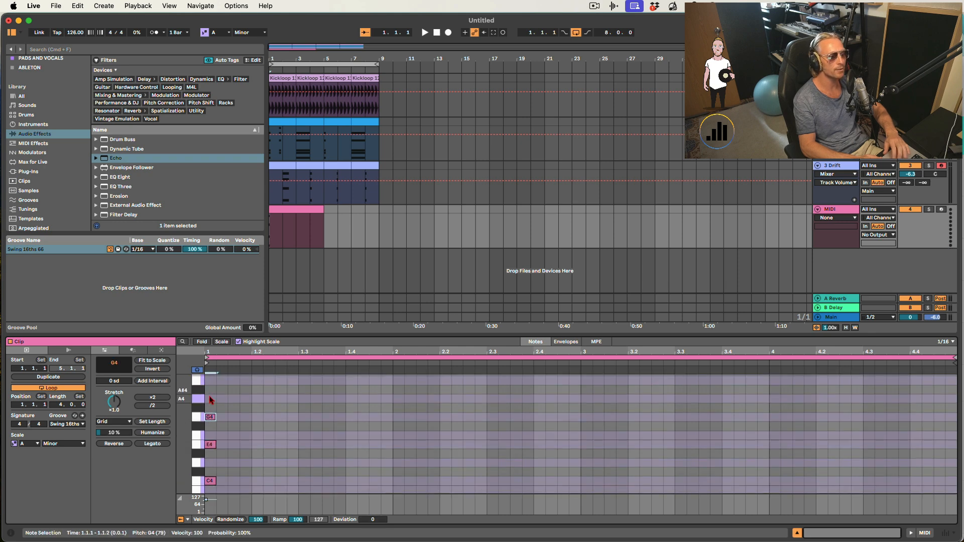
{"action": "double_click", "coordinate": [210, 383]}
{"action": "scroll", "coordinate": [210, 396], "scroll_direction": "up", "scroll_amount": 4}
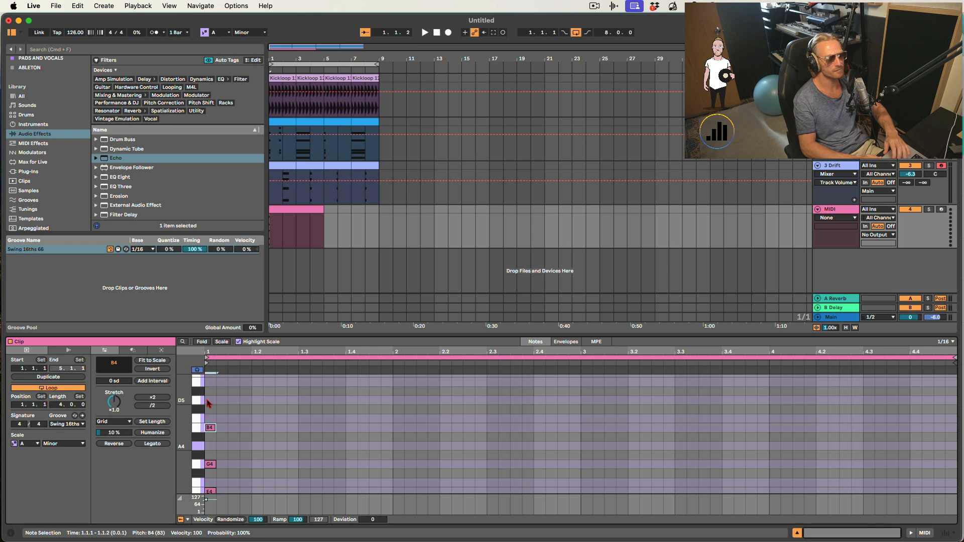
{"action": "double_click", "coordinate": [210, 401]}
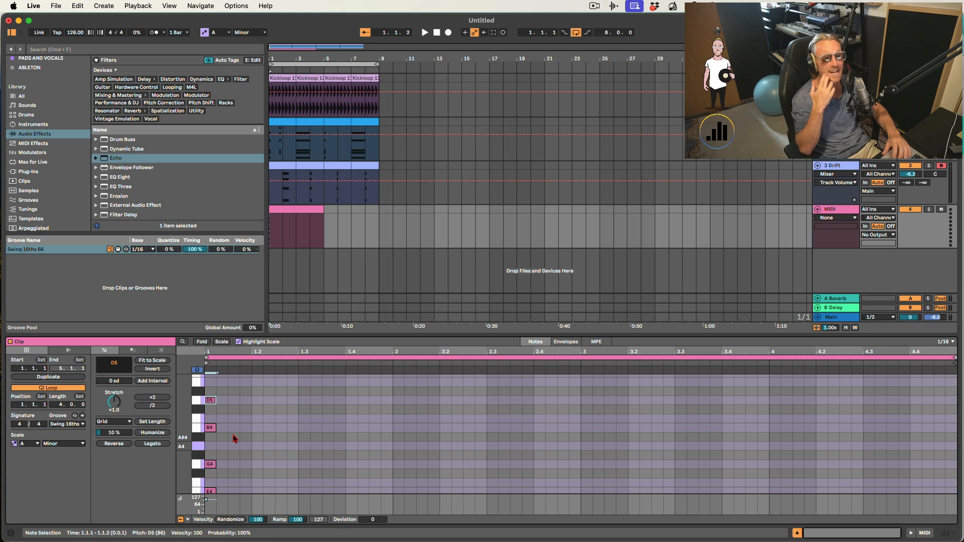
- Transpose the D5 note down an octave to D4 and close the clip editor
{"action": "scroll", "coordinate": [234, 438], "scroll_direction": "down", "scroll_amount": 2}
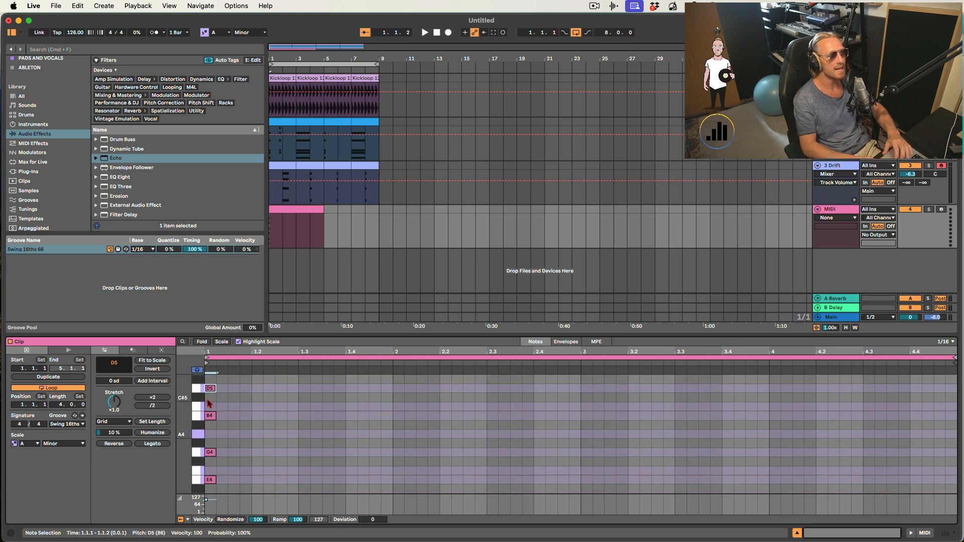
{"action": "scroll", "coordinate": [210, 402], "scroll_direction": "down", "scroll_amount": 1}
{"action": "key", "text": "shift+Down"}
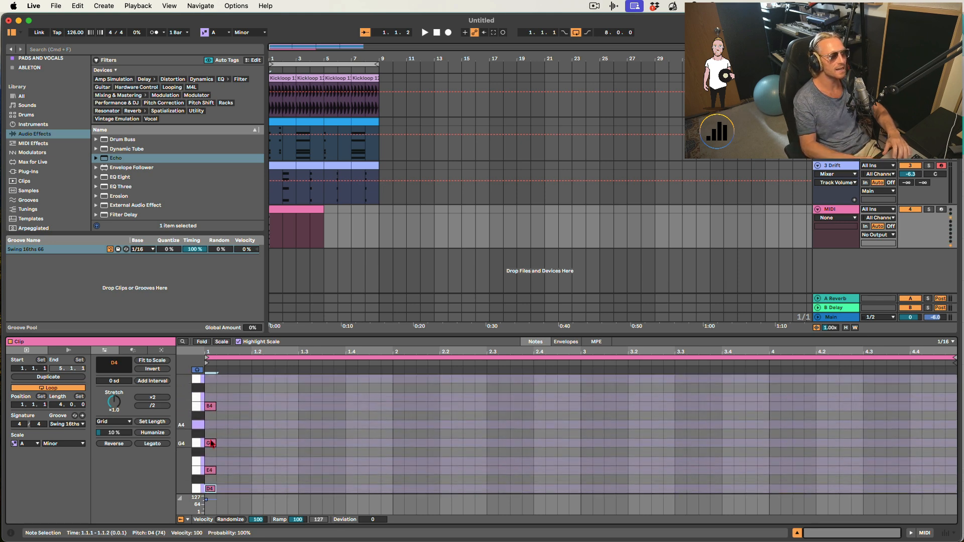
{"action": "scroll", "coordinate": [211, 436], "scroll_direction": "down", "scroll_amount": 3}
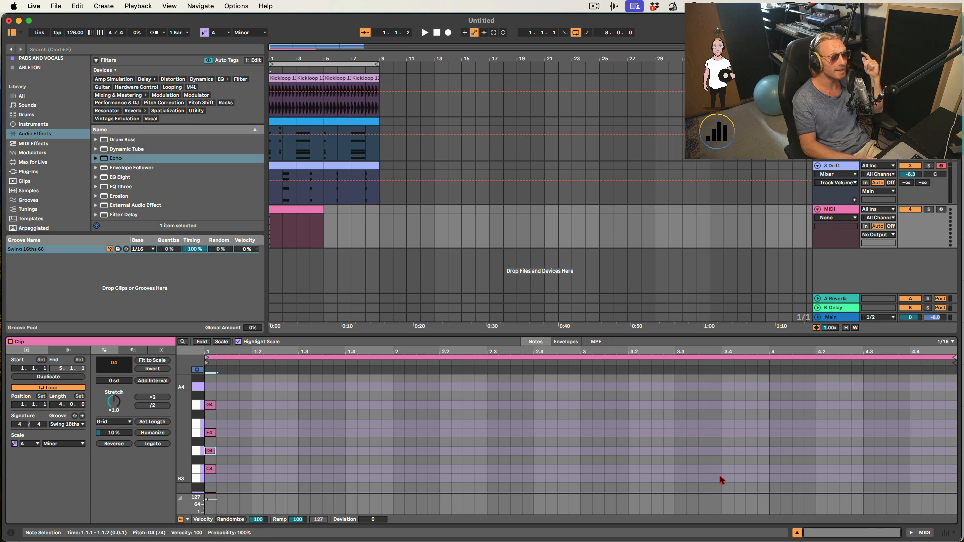
{"action": "left_click", "coordinate": [797, 533]}
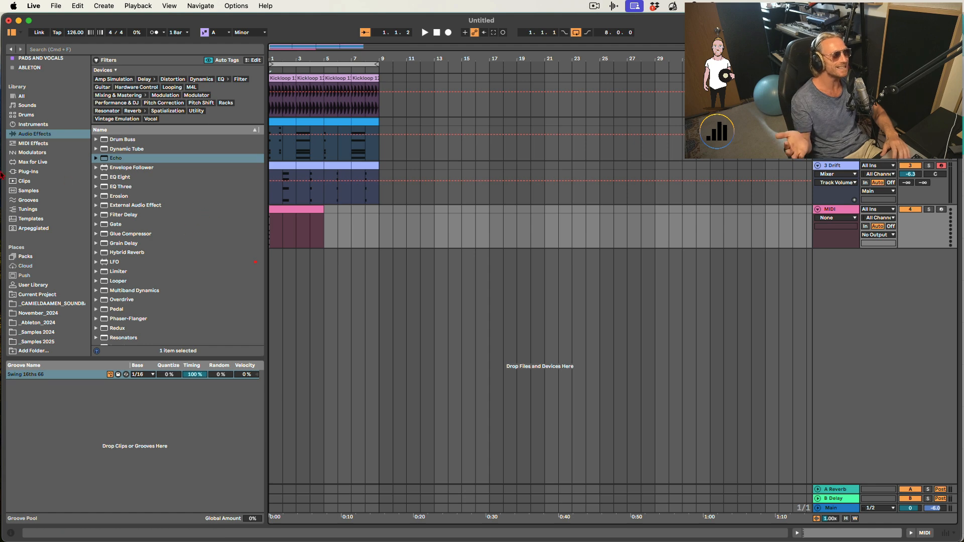
- Search the plug-ins for Serum and load it onto a new track
{"action": "left_click", "coordinate": [33, 172]}
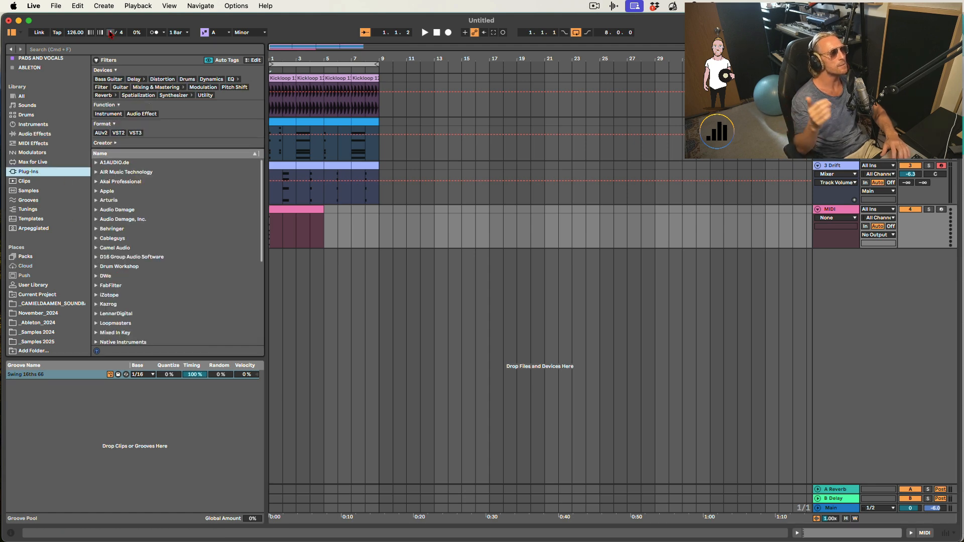
{"action": "left_click", "coordinate": [108, 48]}
{"action": "type", "text": "serum"}
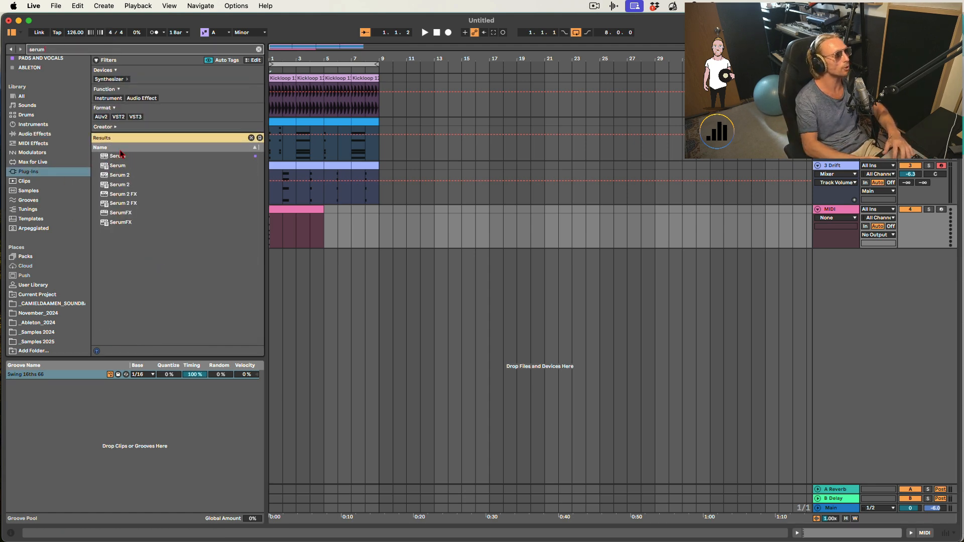
{"action": "left_click", "coordinate": [121, 168]}
{"action": "left_click_drag", "start_coordinate": [351, 296], "coordinate": [367, 311]}
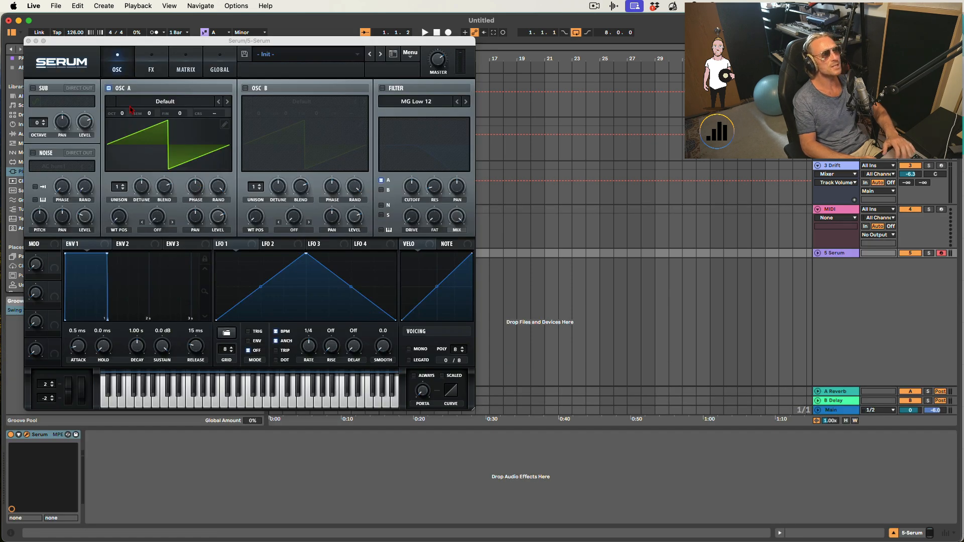
- Enable oscillator B in Serum and adjust its detune and unison settings
{"action": "left_click", "coordinate": [245, 88]}
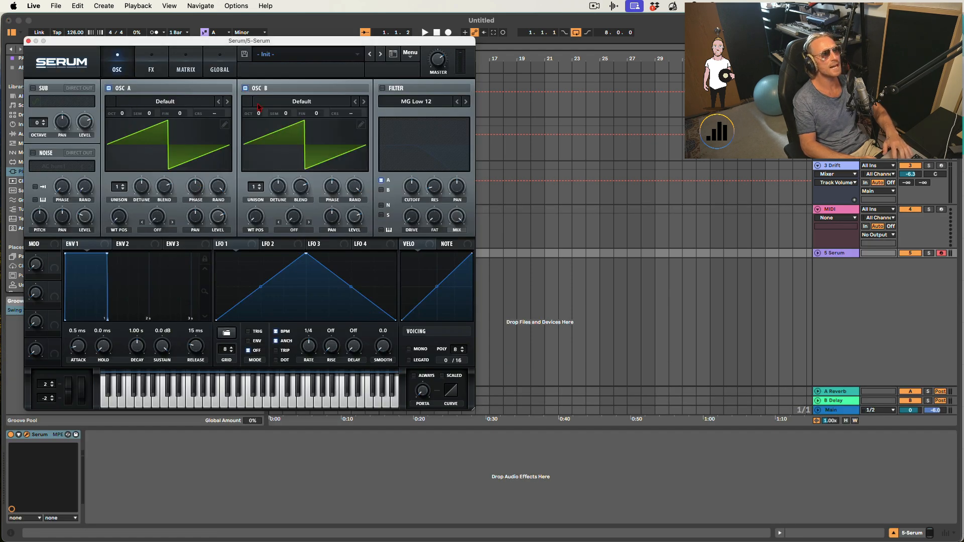
{"action": "left_click", "coordinate": [258, 106]}
{"action": "left_click", "coordinate": [259, 103]}
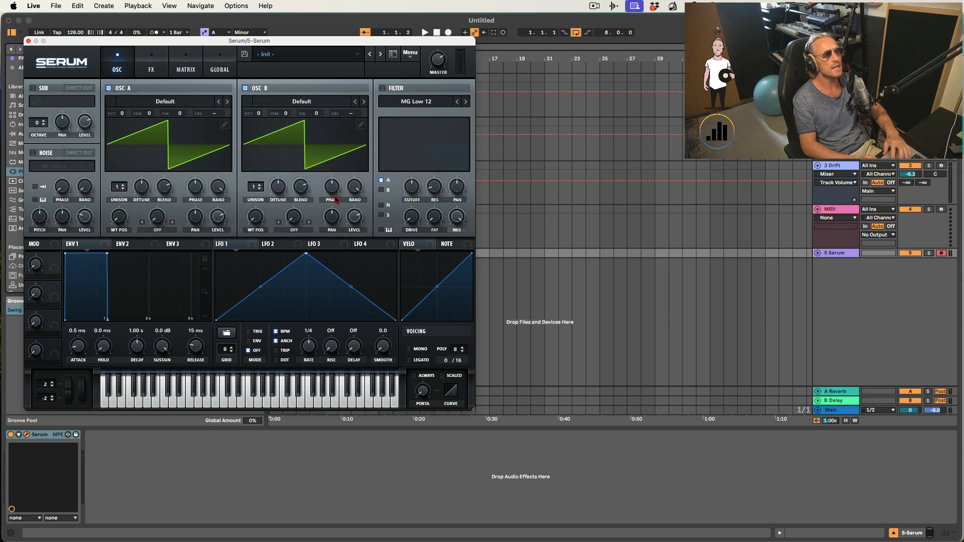
{"action": "left_click_drag", "start_coordinate": [282, 189], "coordinate": [277, 177]}
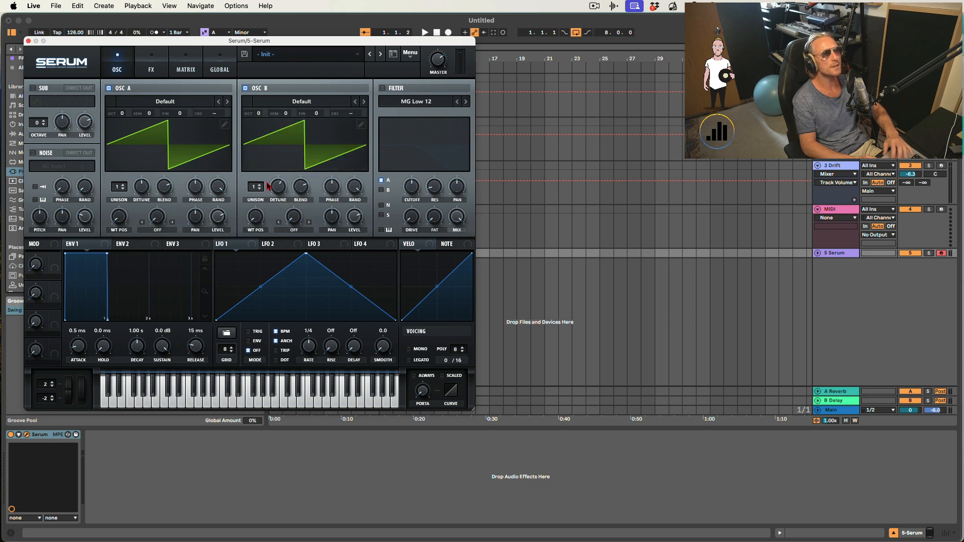
{"action": "left_click", "coordinate": [251, 189]}
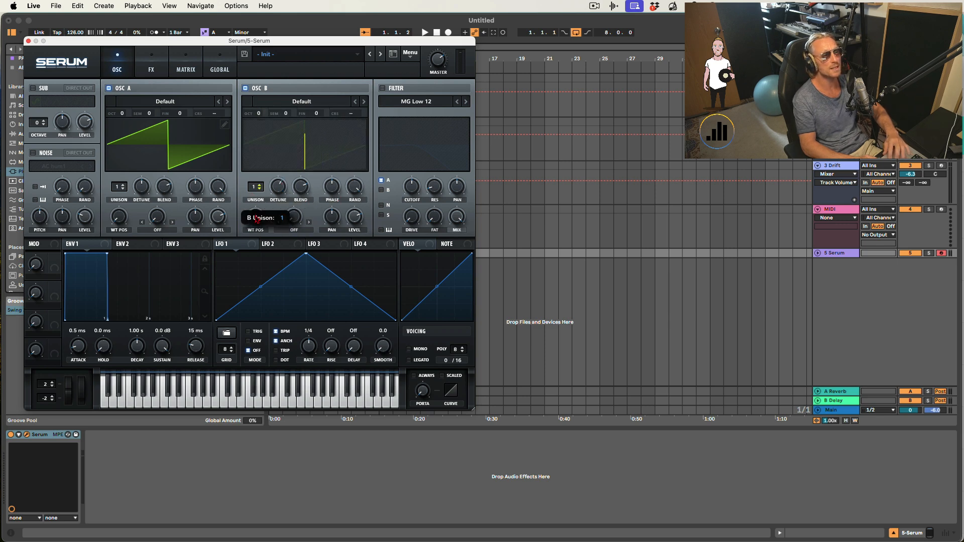
{"action": "left_click_drag", "start_coordinate": [257, 220], "coordinate": [256, 216]}
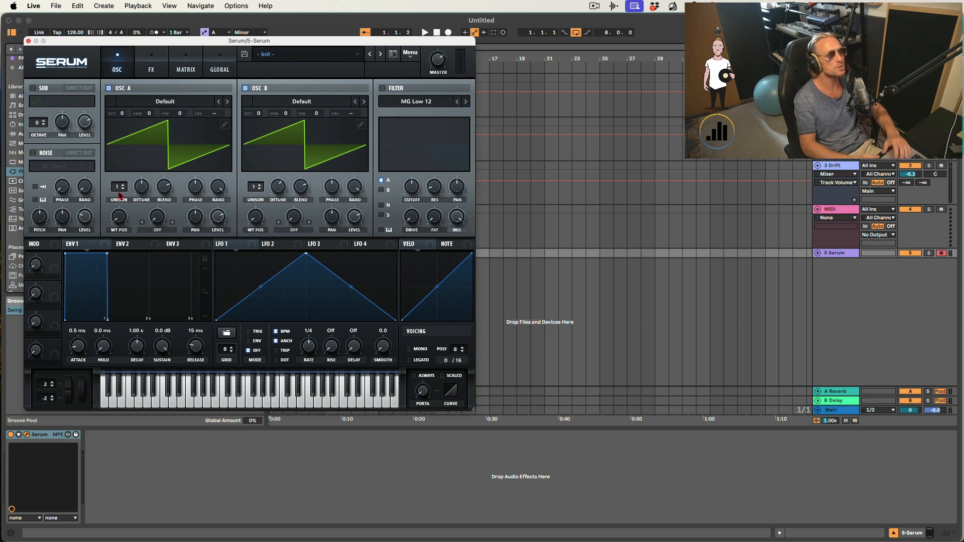
- Enable the filter and assign envelope 2 to modulate the filter cutoff
{"action": "left_click", "coordinate": [383, 89]}
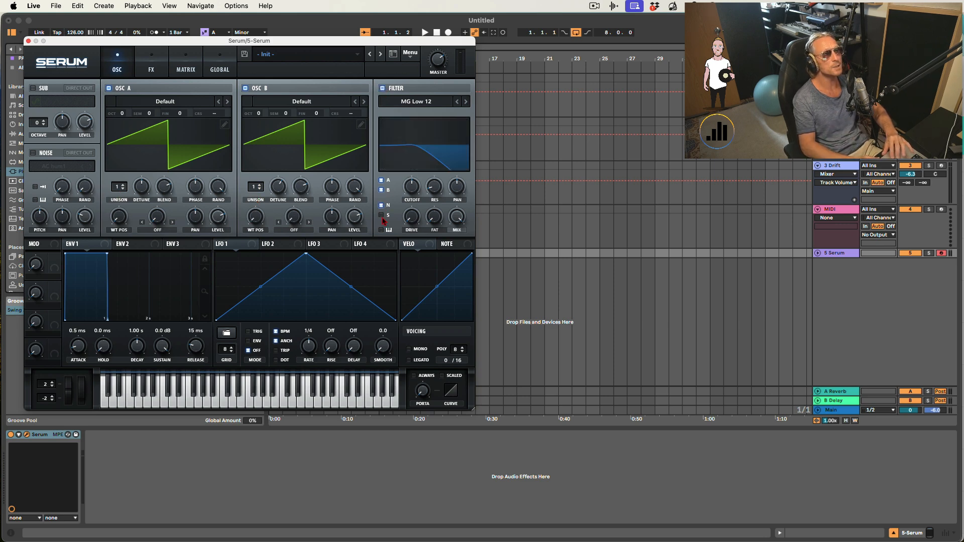
{"action": "left_click", "coordinate": [116, 246]}
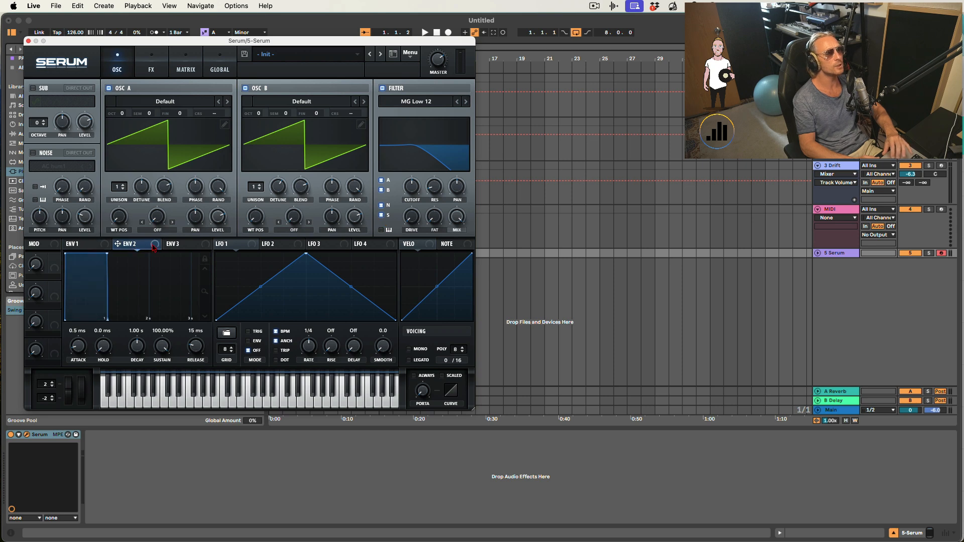
{"action": "left_click_drag", "start_coordinate": [154, 245], "coordinate": [415, 190]}
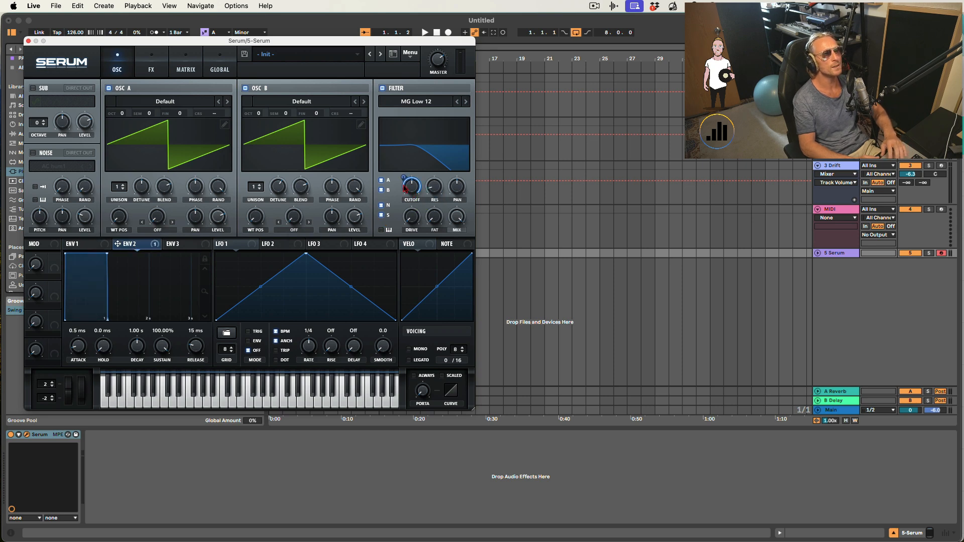
- Shape envelope 2 with about 725 ms decay, 1.10% sustain and 1.76 s release
{"action": "left_click_drag", "start_coordinate": [107, 254], "coordinate": [104, 281]}
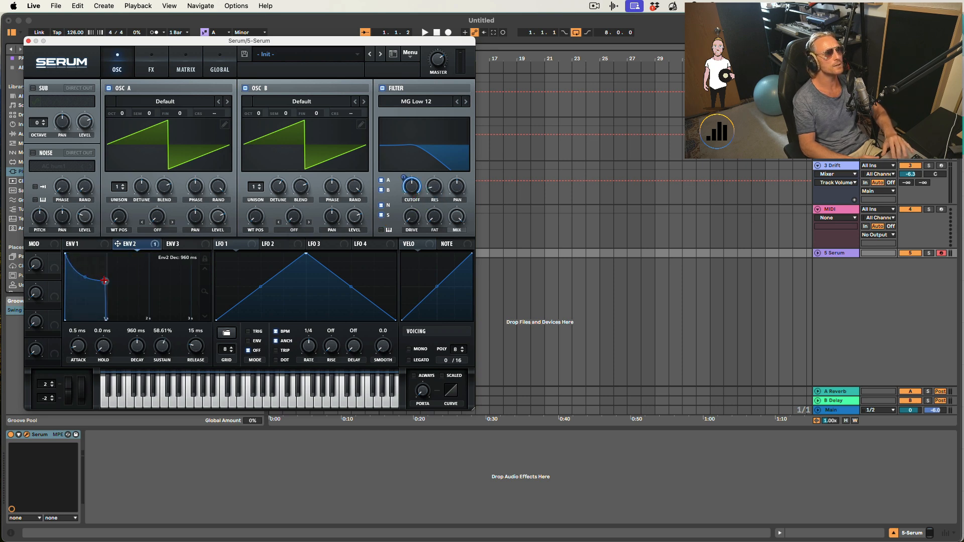
{"action": "left_click_drag", "start_coordinate": [197, 349], "coordinate": [185, 307]}
{"action": "left_click_drag", "start_coordinate": [100, 281], "coordinate": [81, 310]}
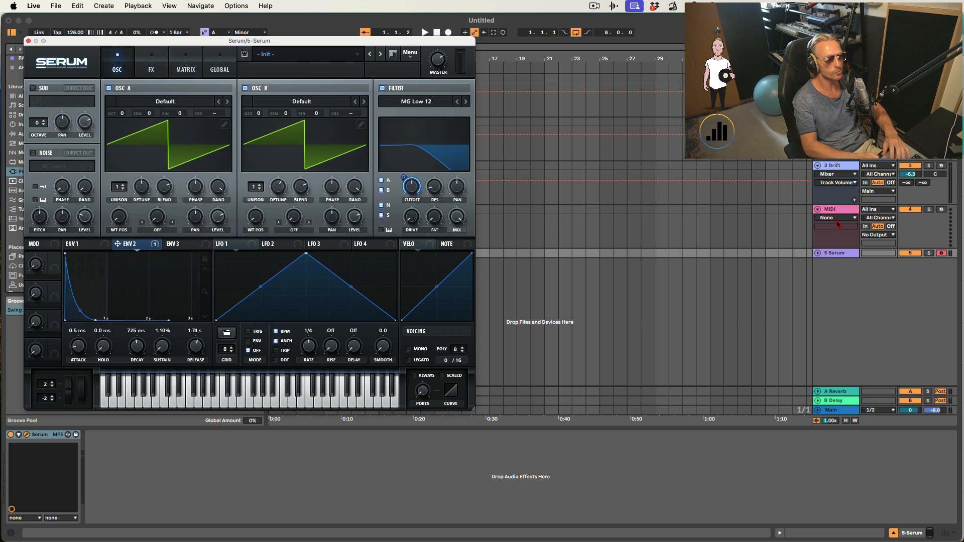
- Adjust the filter cutoff and its envelope modulation amount while auditioning a test note
{"action": "key", "text": "h"}
{"action": "left_click_drag", "start_coordinate": [404, 178], "coordinate": [413, 219]}
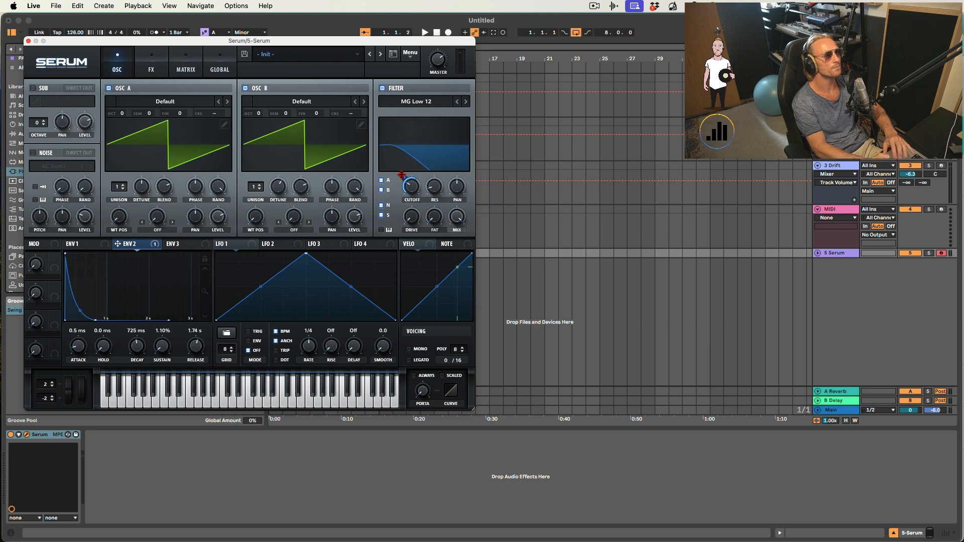
{"action": "key", "text": "h"}
{"action": "key", "text": "h"}
{"action": "key", "text": "h"}
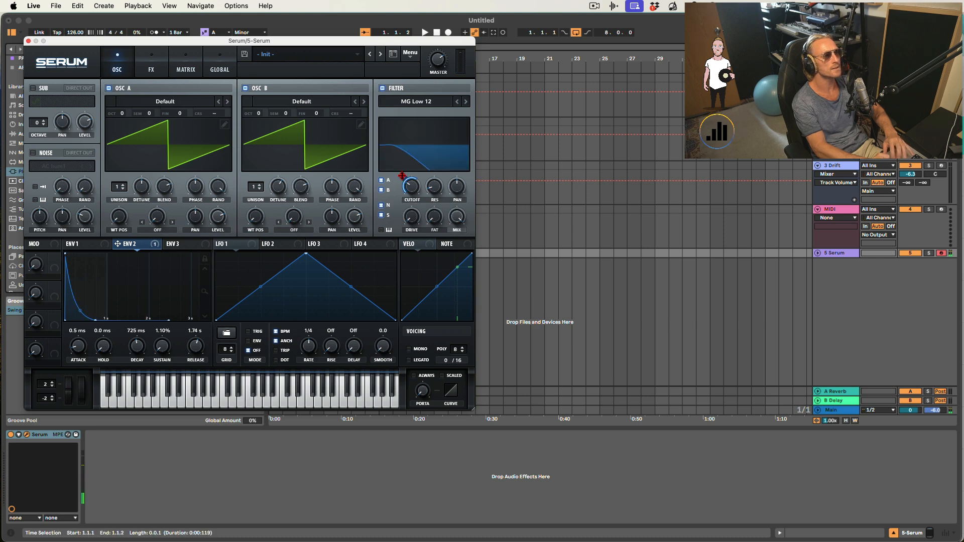
{"action": "left_click_drag", "start_coordinate": [402, 176], "coordinate": [402, 162]}
{"action": "key", "text": "h"}
{"action": "key", "text": "h"}
{"action": "key", "text": "h"}
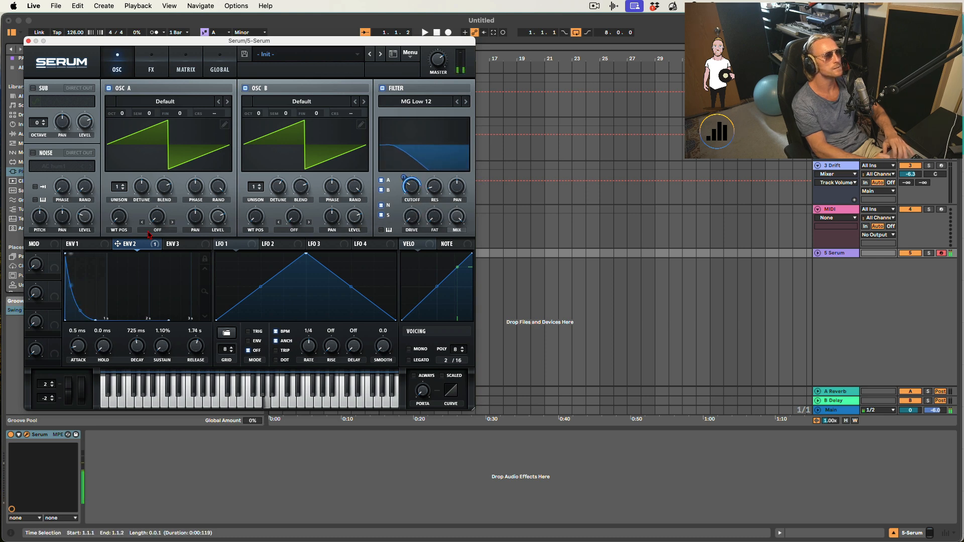
- Set envelope 1's release to about 637 ms and audition a note
{"action": "left_click", "coordinate": [80, 244]}
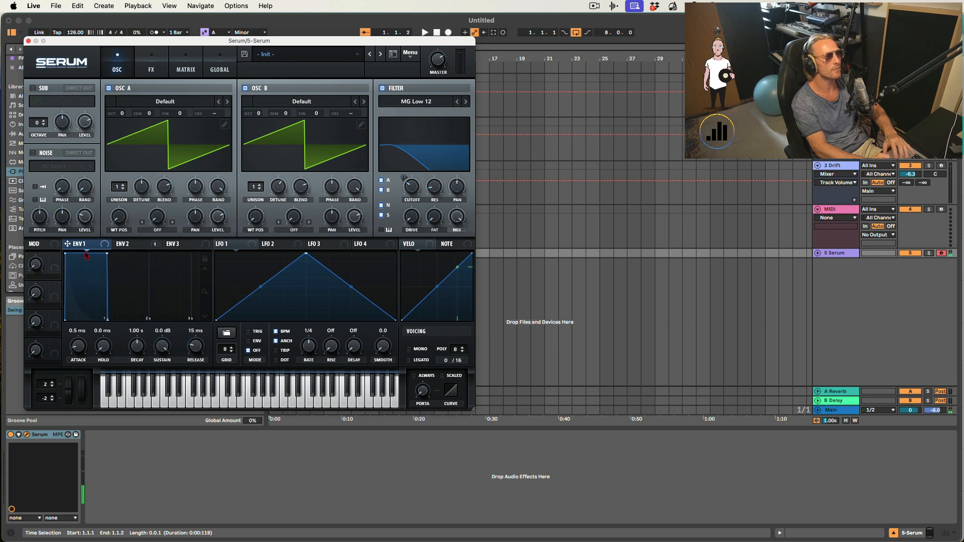
{"action": "left_click_drag", "start_coordinate": [108, 319], "coordinate": [134, 319]}
{"action": "key", "text": "h"}
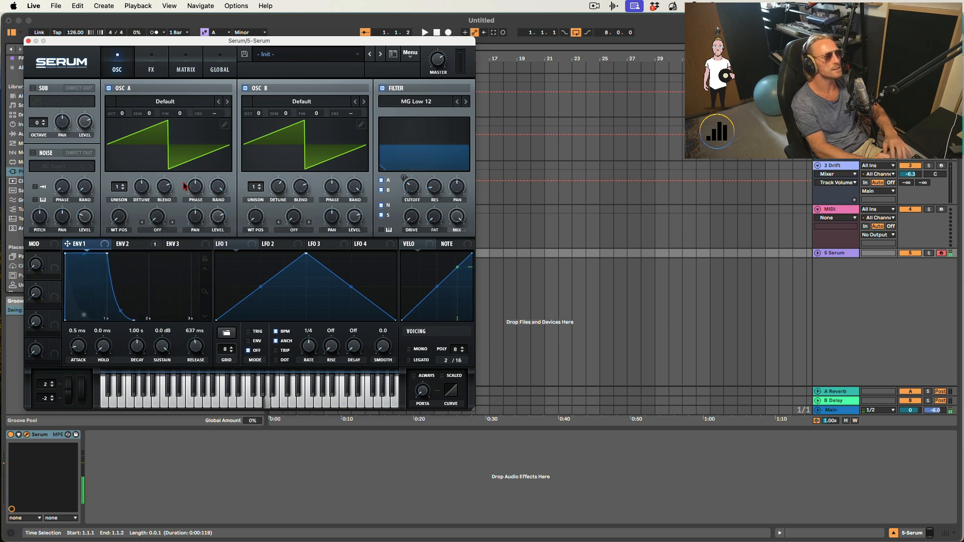
- Turn on the Chorus, Reverb and Delay effects in Serum's FX section, then return to the oscillators
{"action": "left_click", "coordinate": [151, 67]}
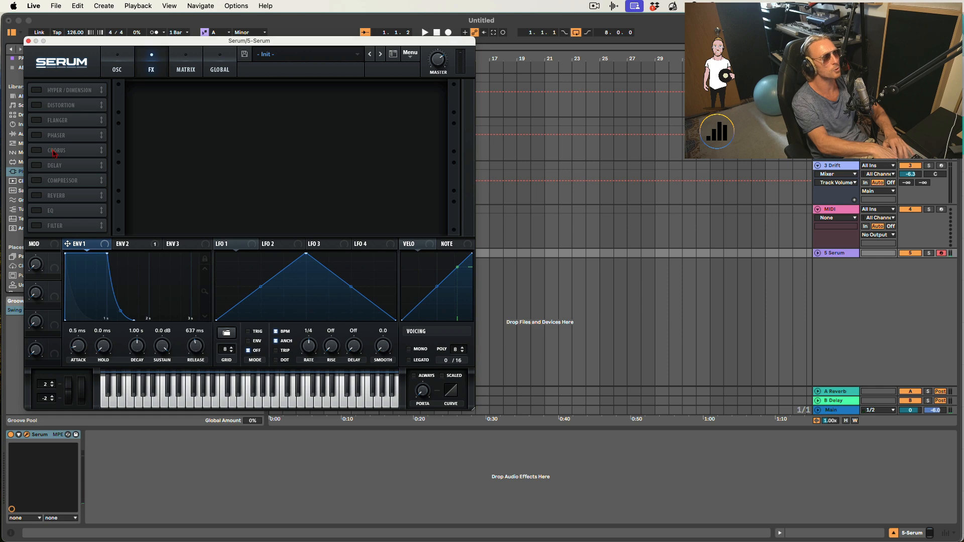
{"action": "left_click", "coordinate": [36, 150]}
{"action": "left_click", "coordinate": [36, 196]}
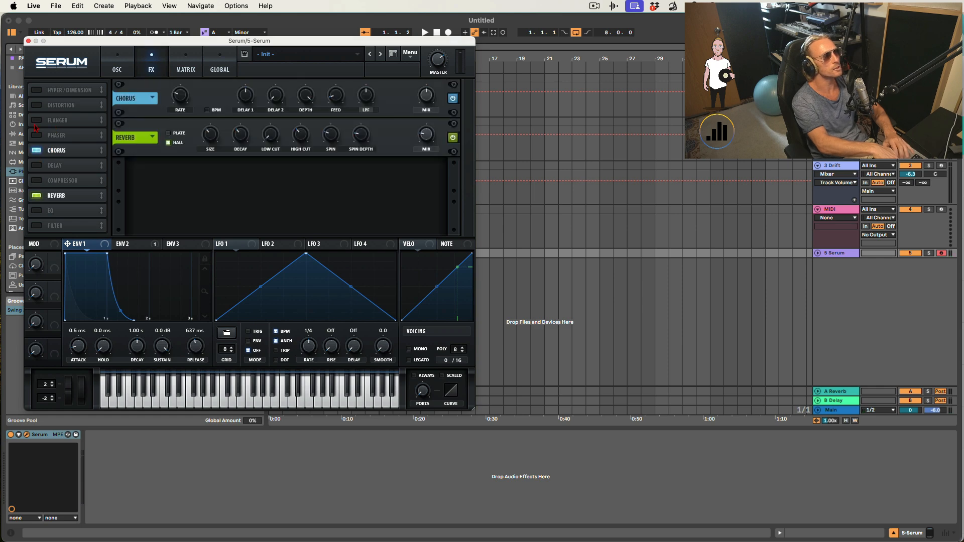
{"action": "left_click", "coordinate": [37, 165]}
{"action": "left_click", "coordinate": [117, 66]}
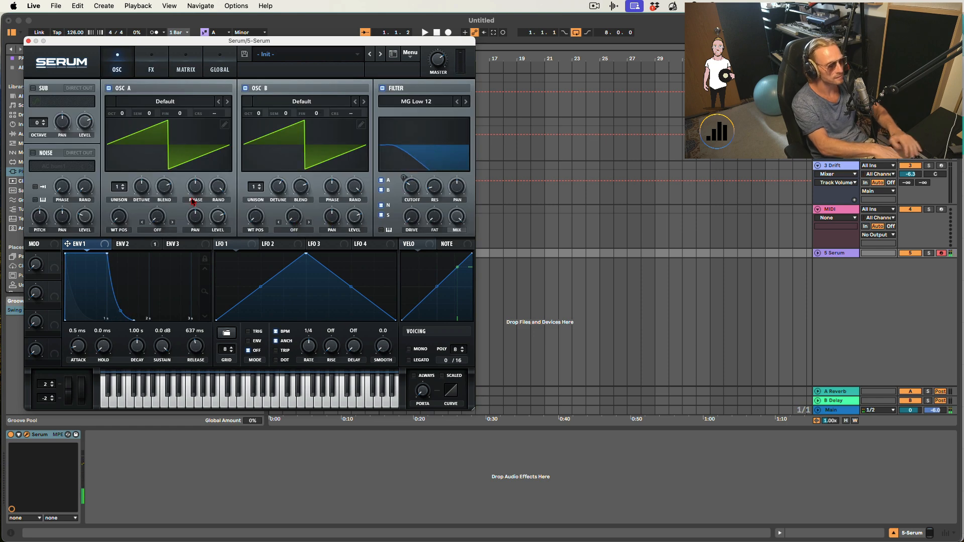
- Shift the computer keyboard octave down and set the Serum track's volume to -7.8 dB
{"action": "key", "text": "z"}
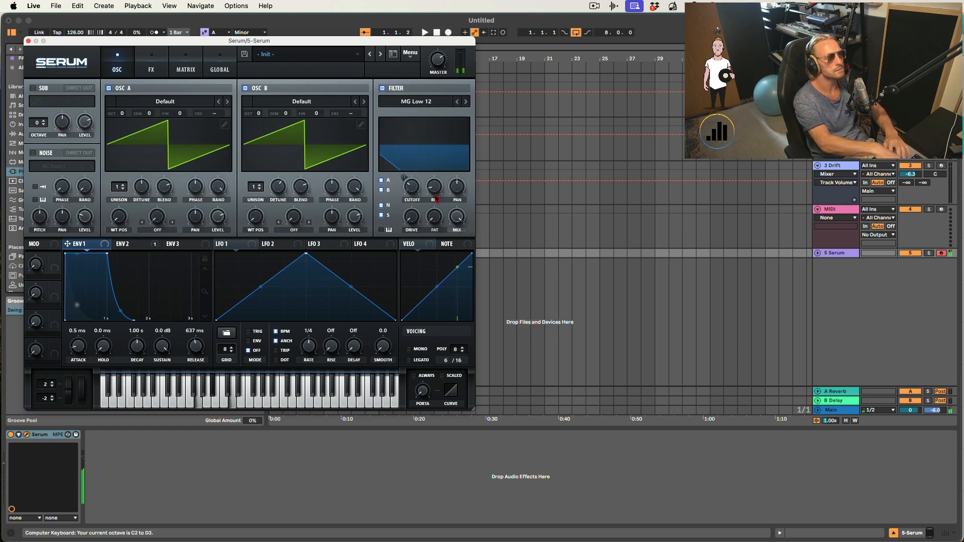
{"action": "left_click", "coordinate": [816, 254]}
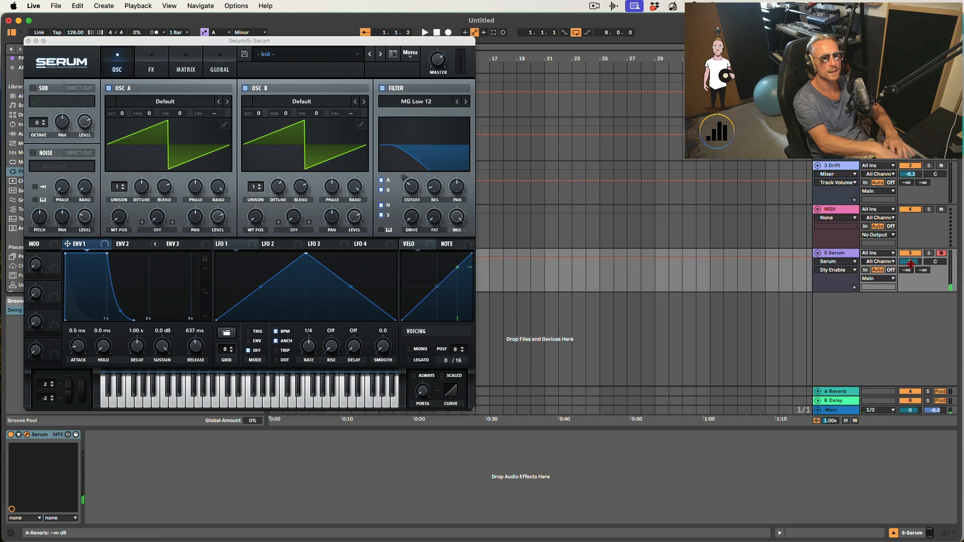
{"action": "left_click_drag", "start_coordinate": [911, 261], "coordinate": [910, 266]}
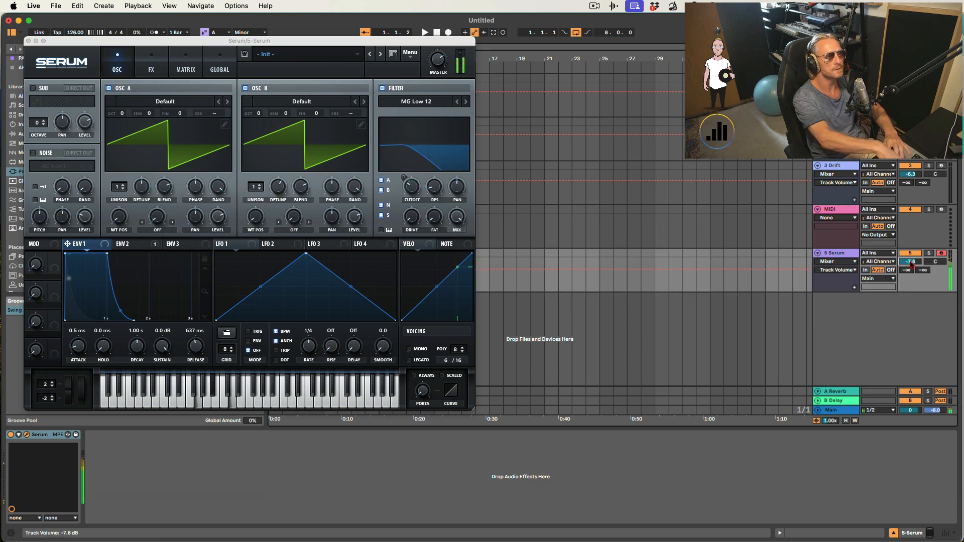
- Set envelope 2's attack to about 583 ms and close the Serum window
{"action": "left_click", "coordinate": [128, 244]}
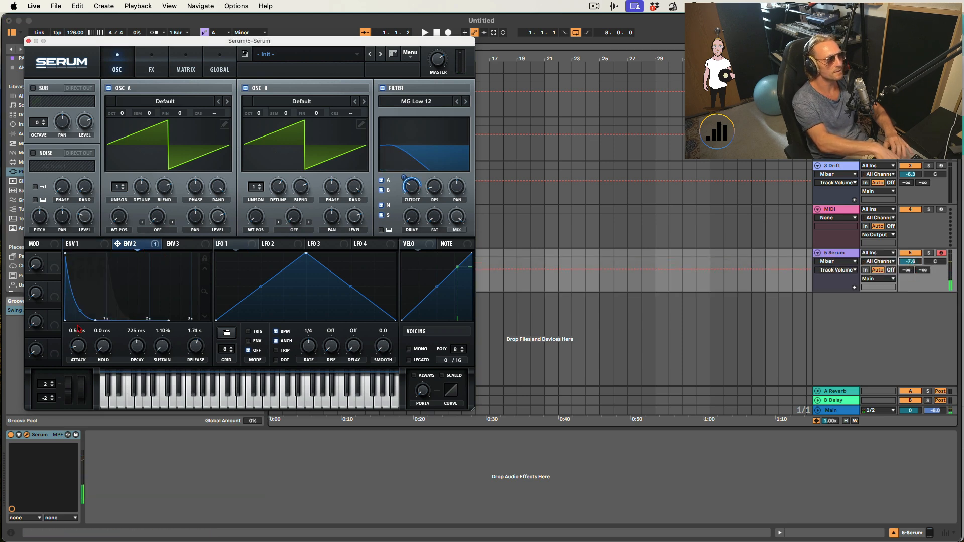
{"action": "left_click_drag", "start_coordinate": [81, 346], "coordinate": [91, 311]}
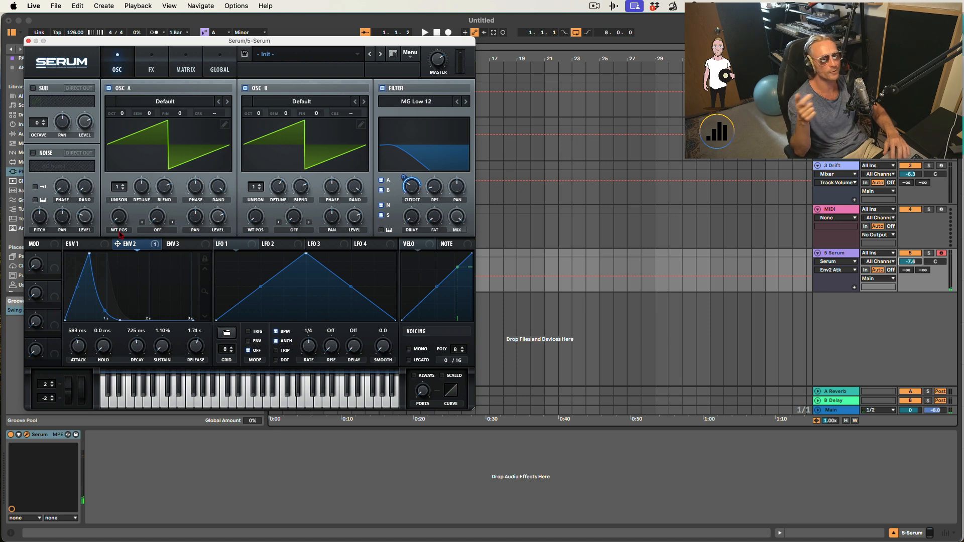
{"action": "left_click", "coordinate": [28, 41]}
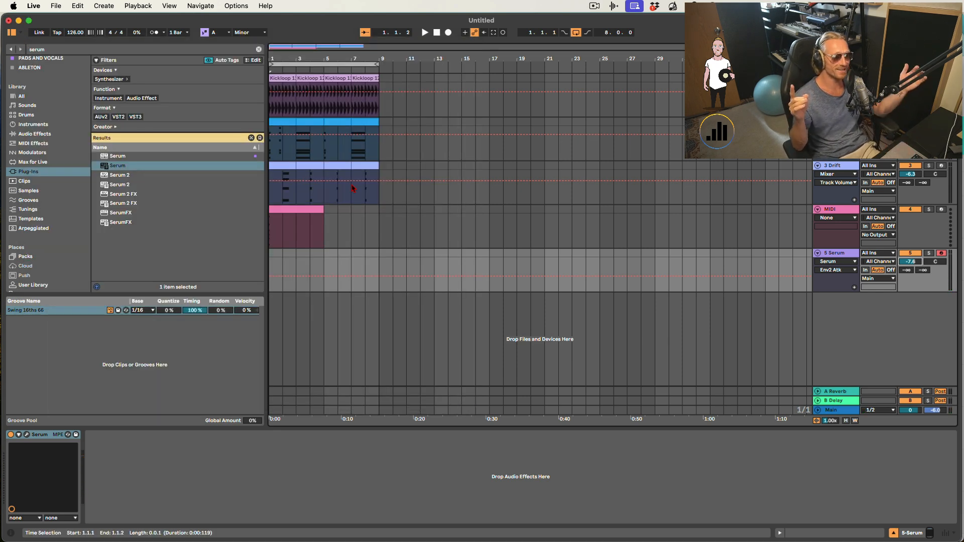